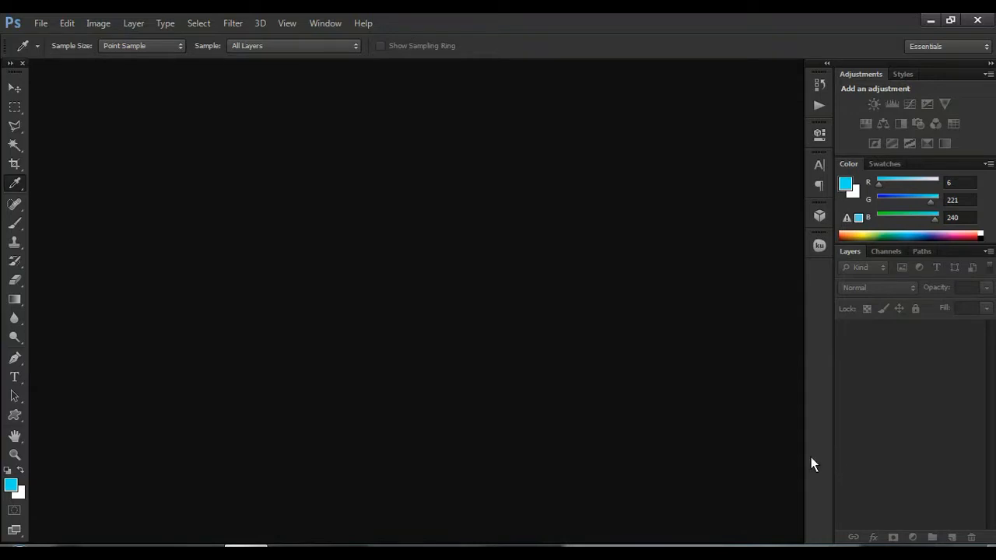
- Create a new 771 × 539 pixel RGB document at 72 pixels/inch with a white background
{"action": "left_click", "coordinate": [43, 25]}
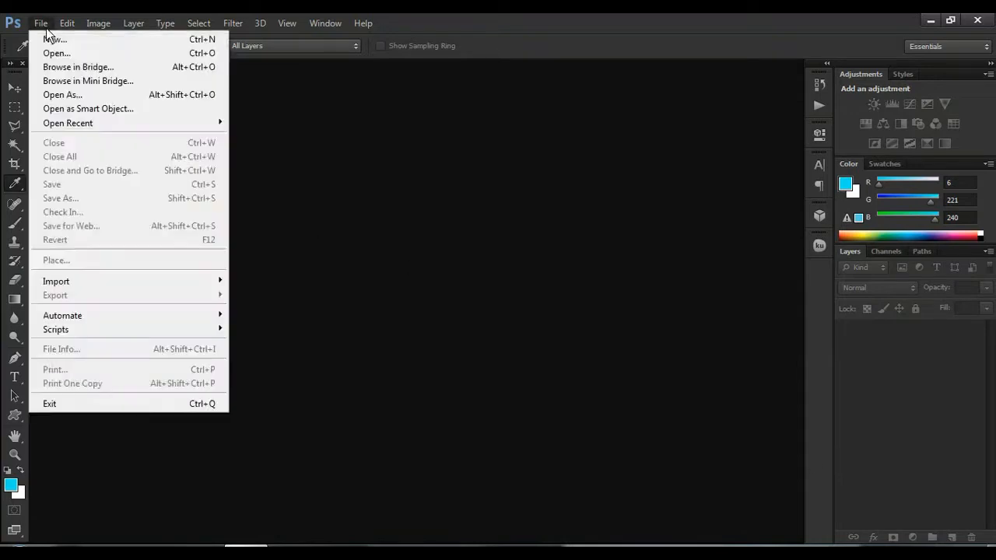
{"action": "left_click", "coordinate": [52, 41]}
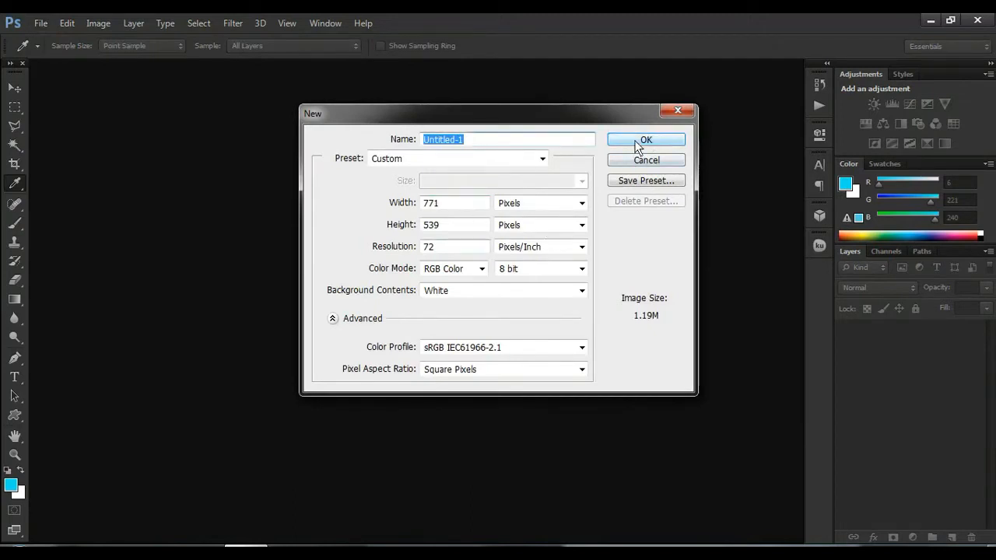
{"action": "left_click", "coordinate": [640, 142]}
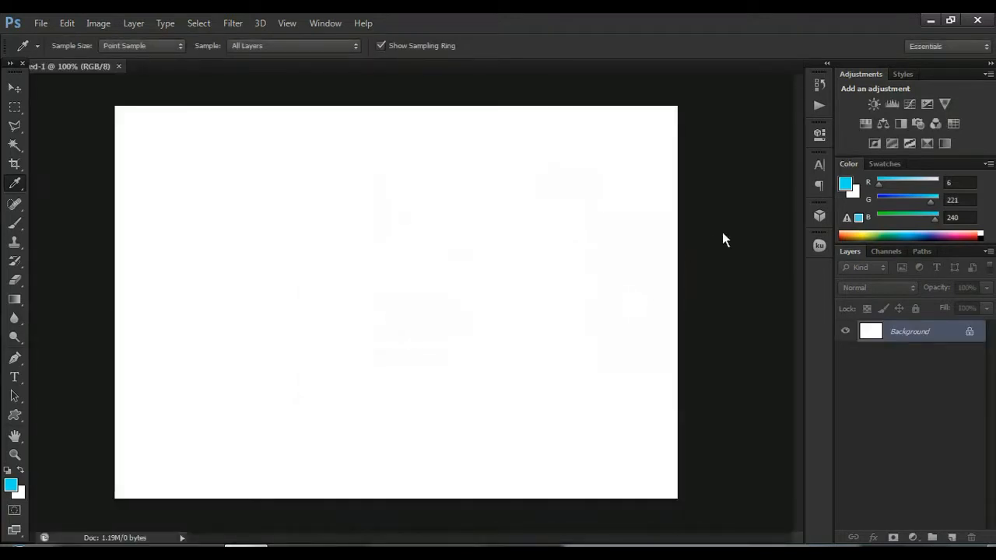
{"action": "left_click", "coordinate": [13, 90]}
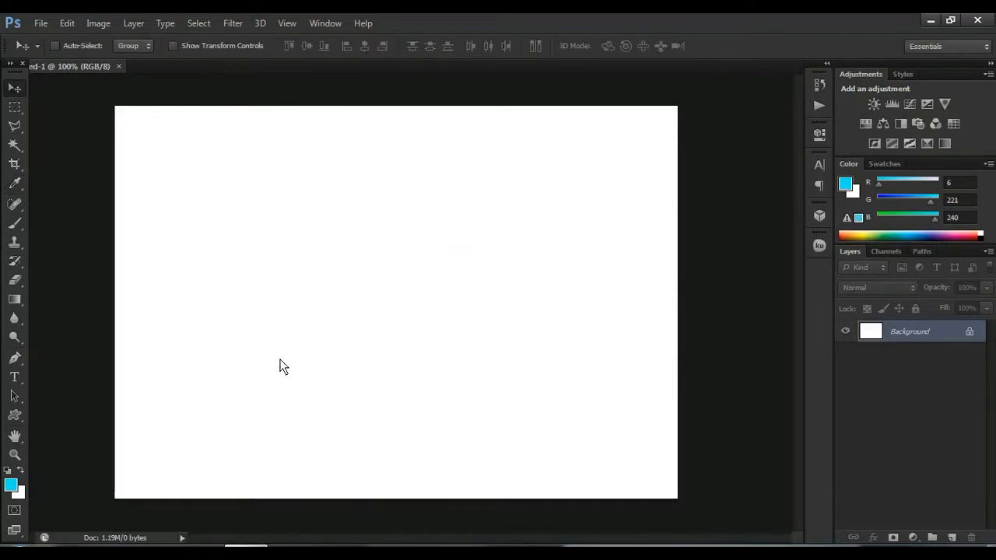
- Draw a five-pointed star about 503 × 427 px in the middle of the canvas with the Custom Shape tool
{"action": "left_click", "coordinate": [14, 417]}
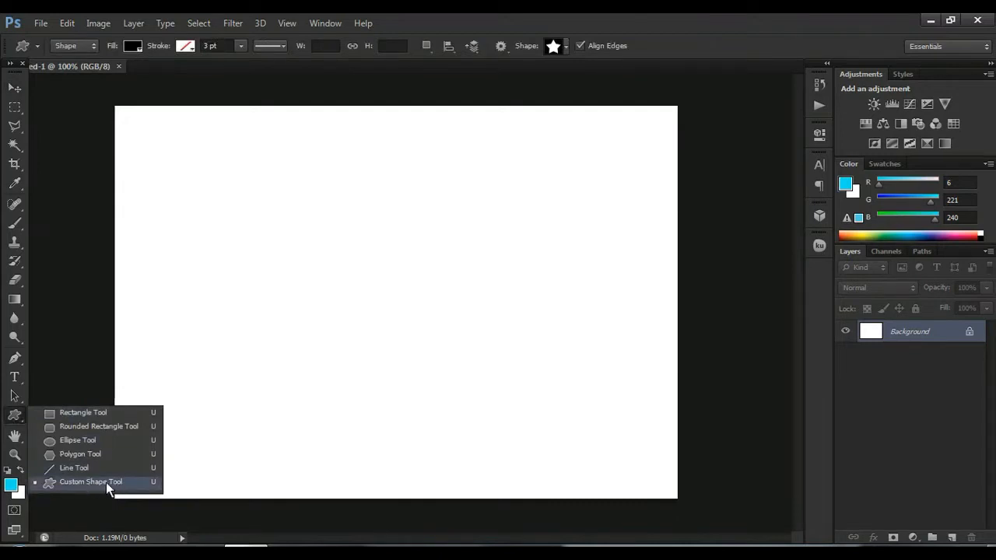
{"action": "left_click", "coordinate": [107, 482]}
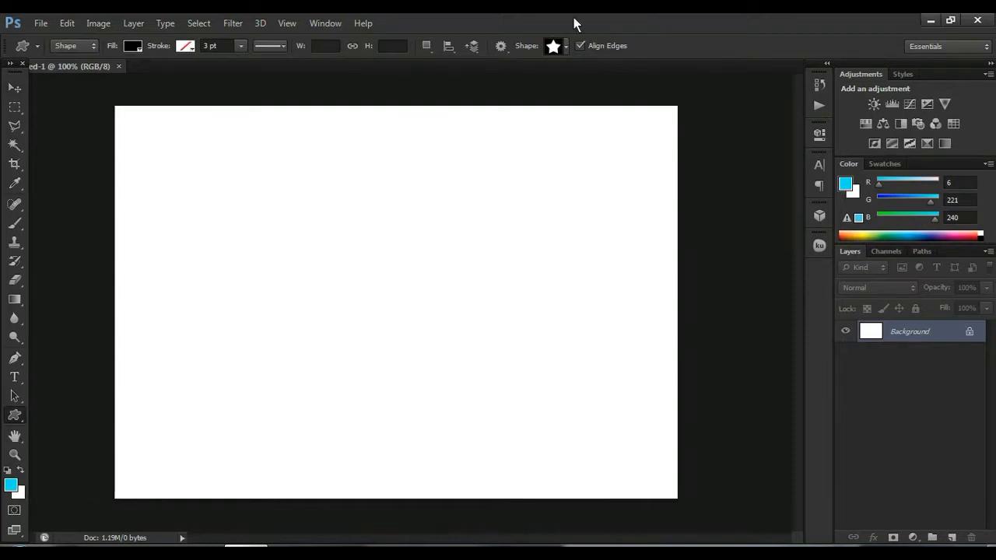
{"action": "left_click", "coordinate": [567, 47]}
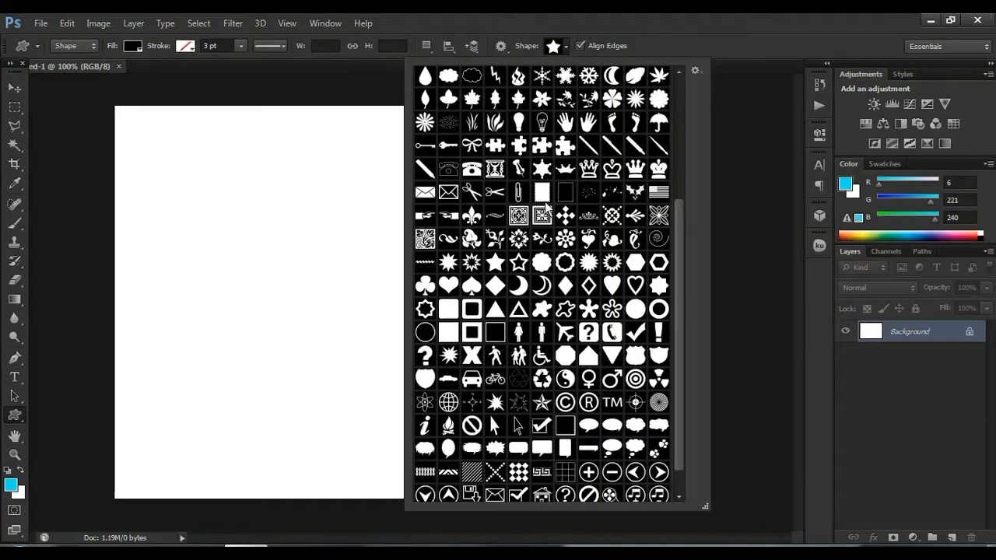
{"action": "scroll", "coordinate": [547, 204], "scroll_direction": "down", "scroll_amount": 1}
{"action": "scroll", "coordinate": [552, 205], "scroll_direction": "up", "scroll_amount": 2}
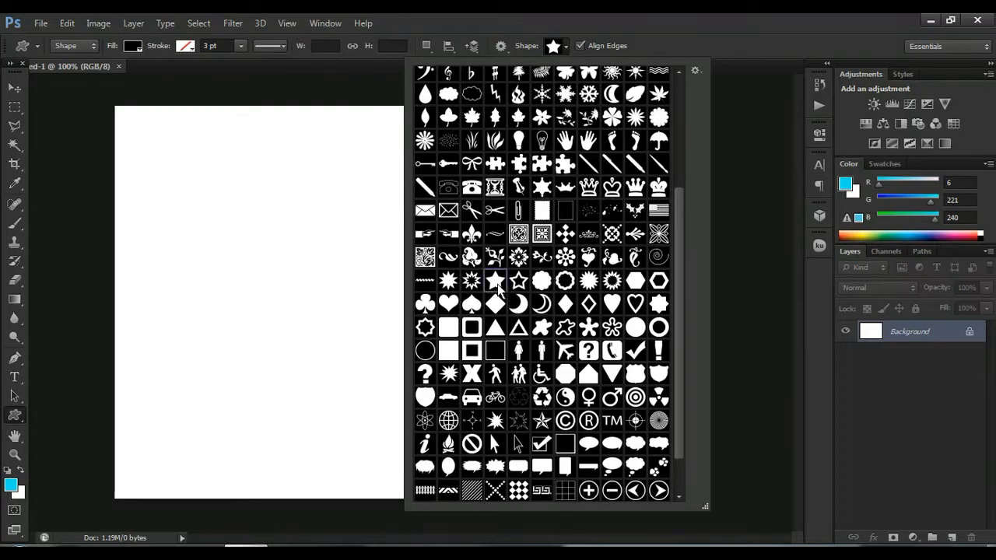
{"action": "left_click", "coordinate": [745, 199]}
{"action": "left_click", "coordinate": [208, 222]}
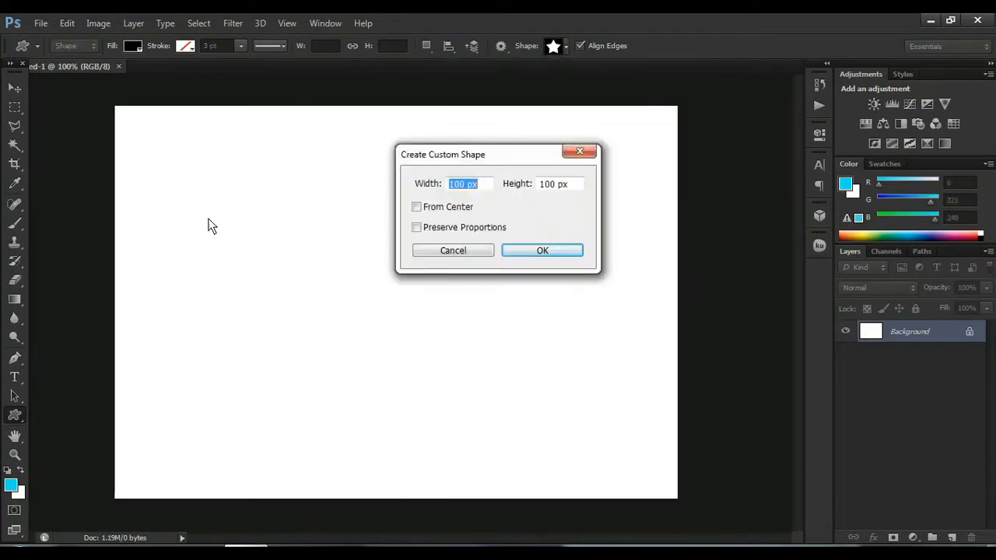
{"action": "left_click", "coordinate": [585, 152]}
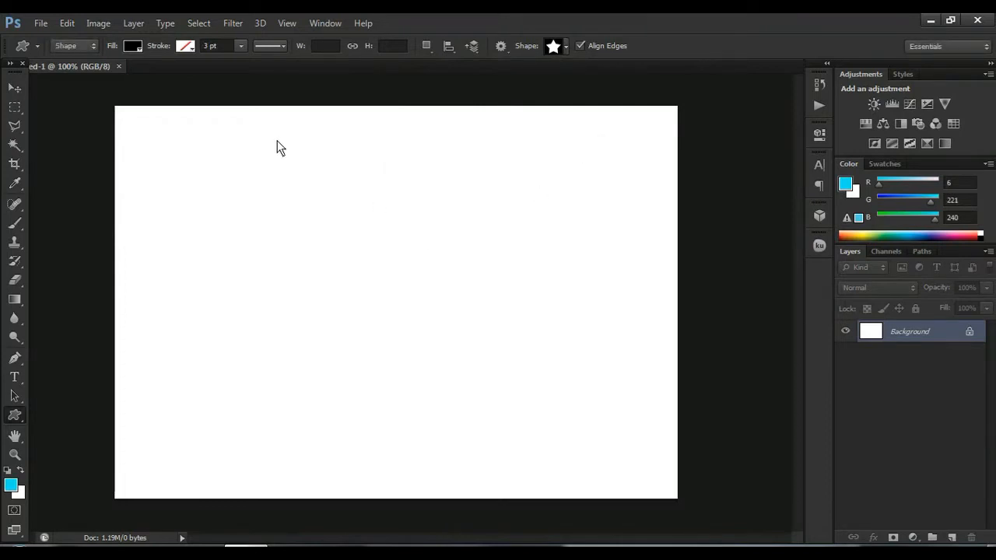
{"action": "left_click_drag", "start_coordinate": [228, 135], "coordinate": [594, 445]}
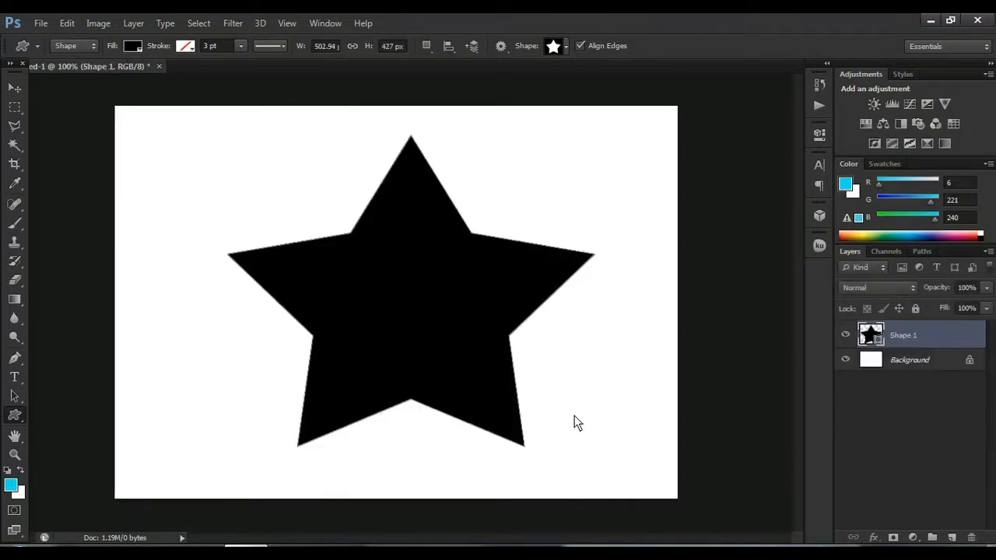
- Change the star's fill colour to cyan #06ddf0, sampled from the foreground colour
{"action": "double_click", "coordinate": [877, 339]}
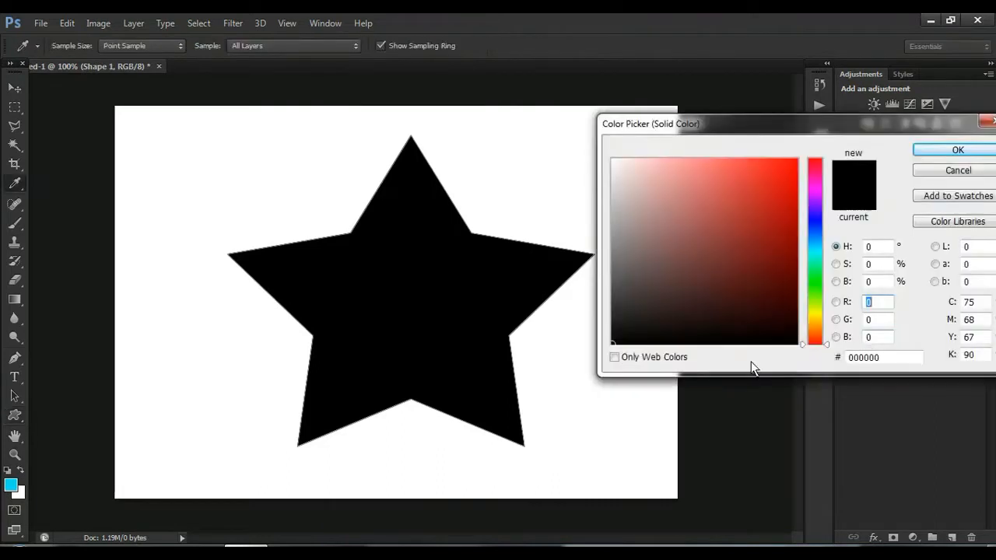
{"action": "left_click", "coordinate": [12, 489]}
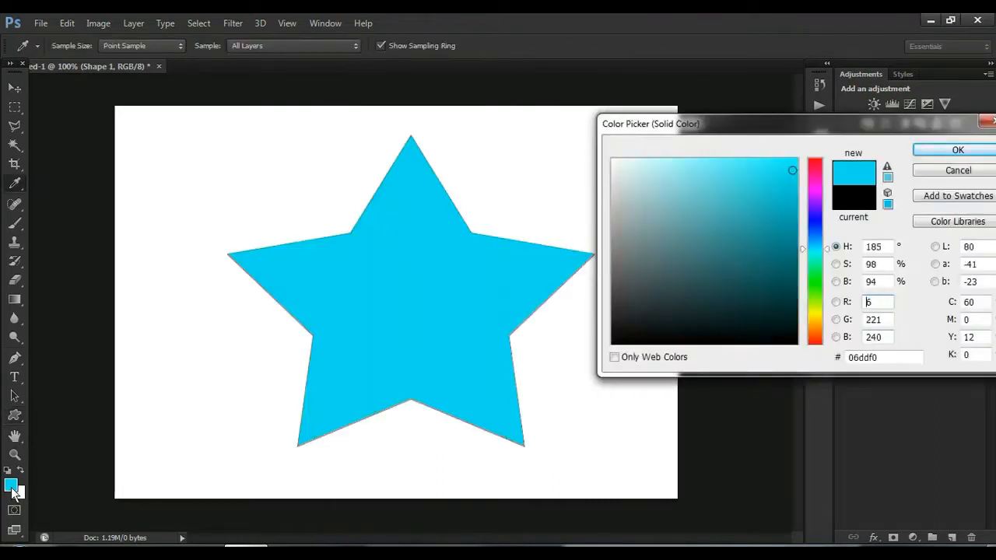
{"action": "left_click", "coordinate": [947, 148]}
- Convert the locked background into a regular layer named Layer 0 and duplicate it
{"action": "double_click", "coordinate": [971, 361]}
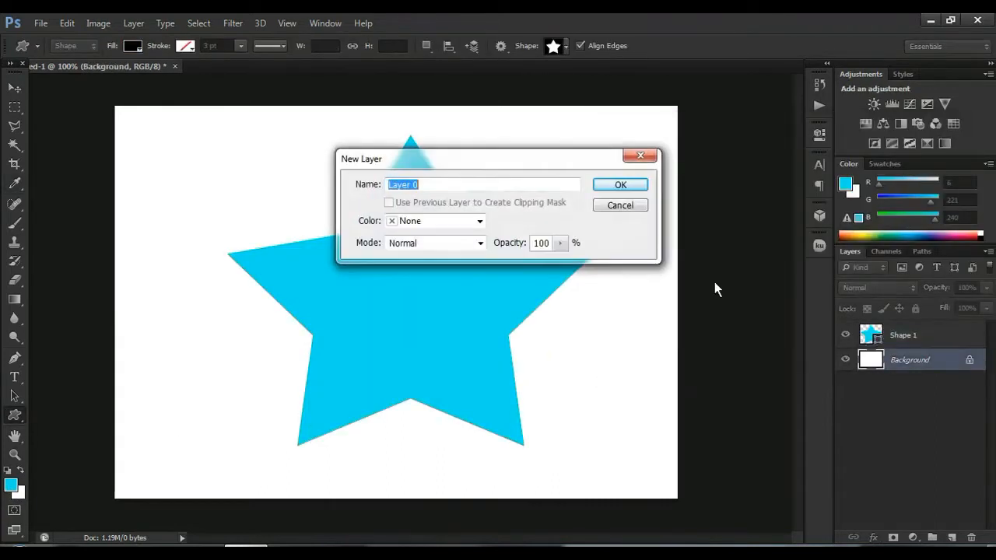
{"action": "left_click", "coordinate": [634, 185]}
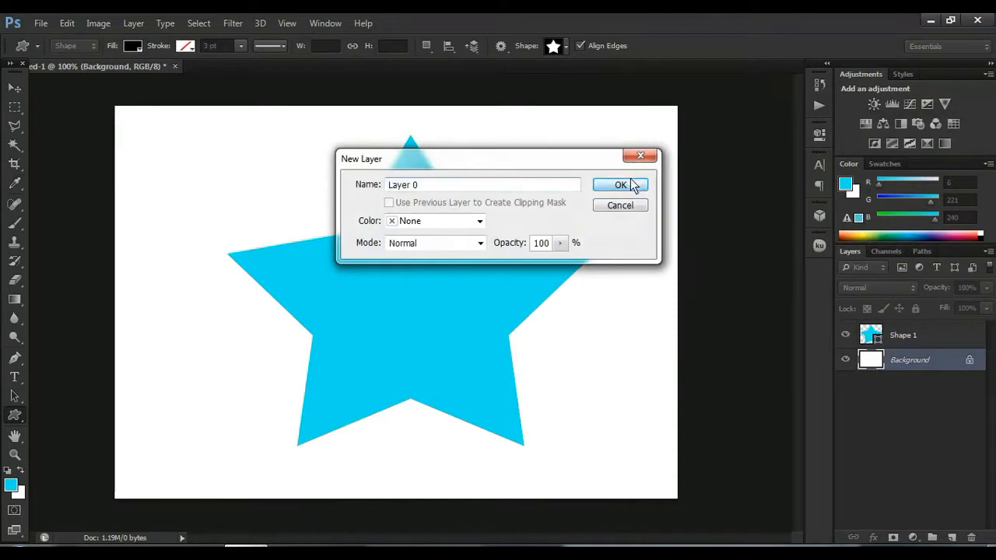
{"action": "double_click", "coordinate": [956, 366]}
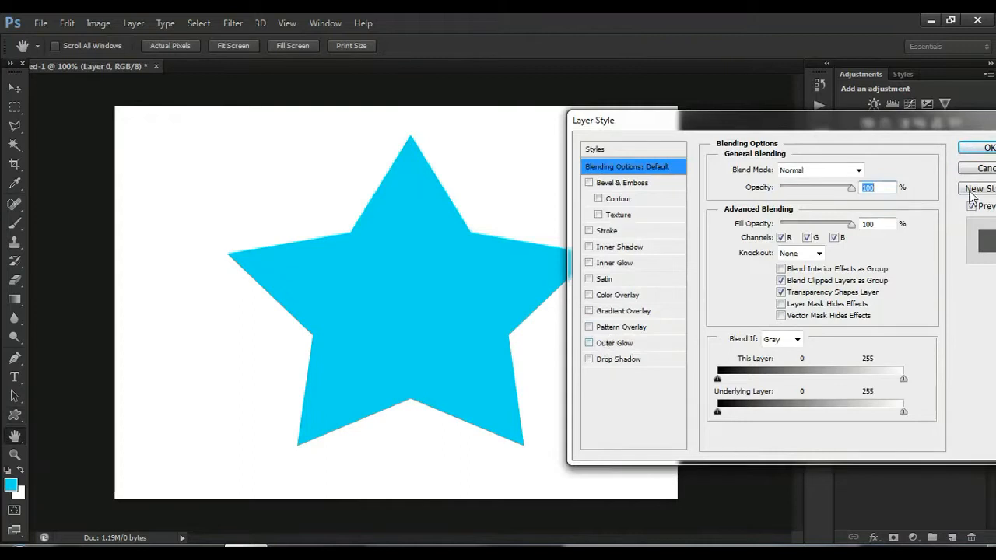
{"action": "left_click", "coordinate": [986, 167]}
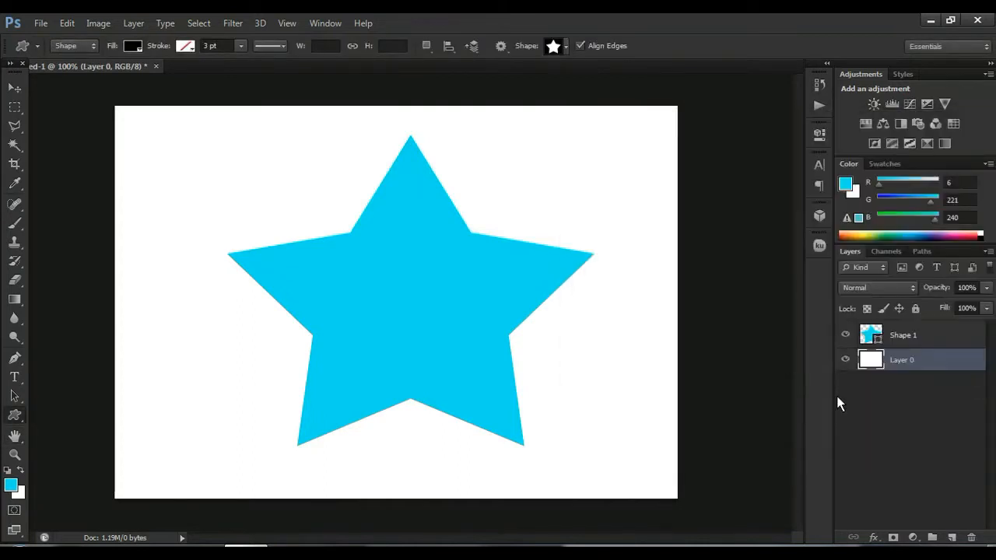
{"action": "key", "text": "ctrl+j"}
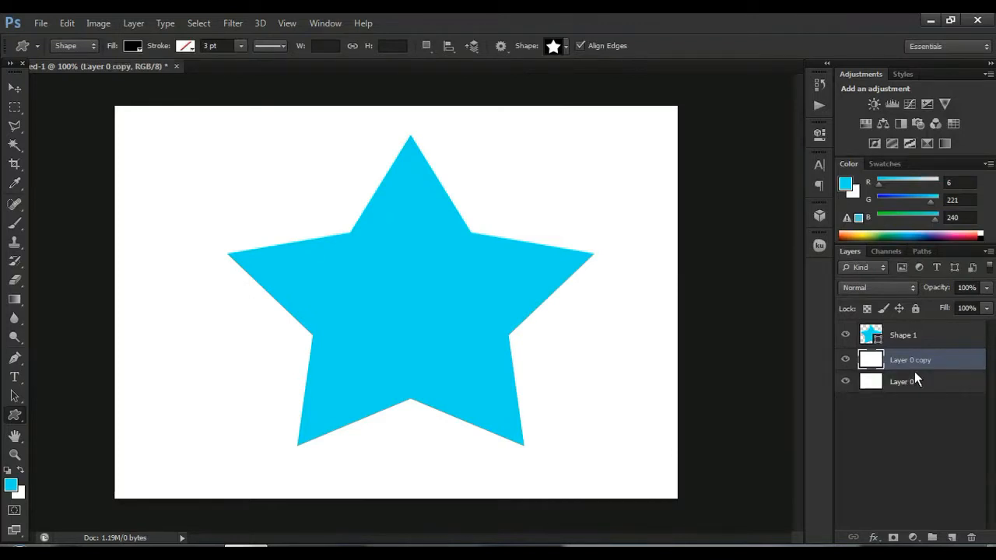
- Apply a Gradient Overlay to Layer 0 copy using the green-black-green gradient preset
{"action": "double_click", "coordinate": [956, 360]}
{"action": "left_click", "coordinate": [982, 172]}
{"action": "double_click", "coordinate": [968, 366]}
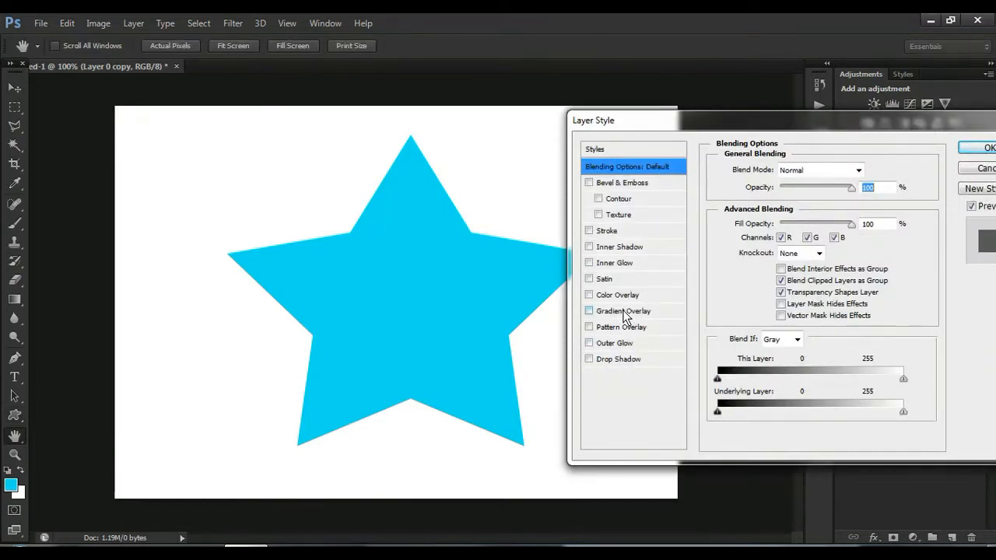
{"action": "left_click", "coordinate": [625, 312]}
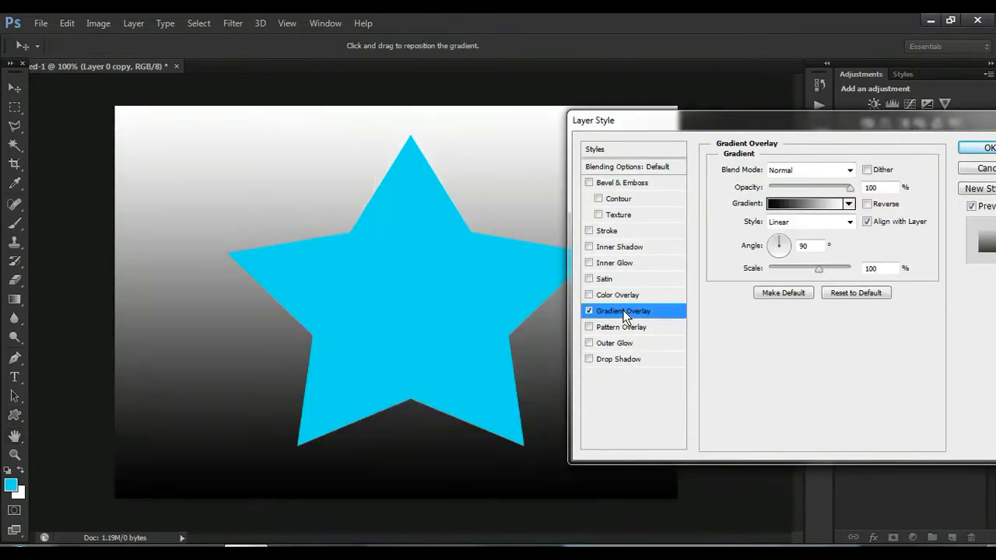
{"action": "left_click", "coordinate": [849, 204]}
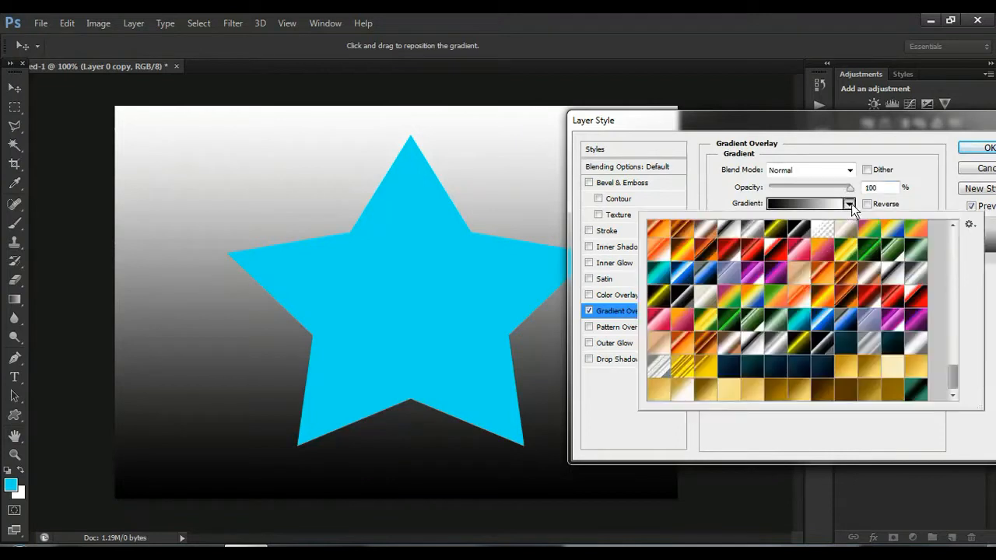
{"action": "left_click", "coordinate": [923, 389]}
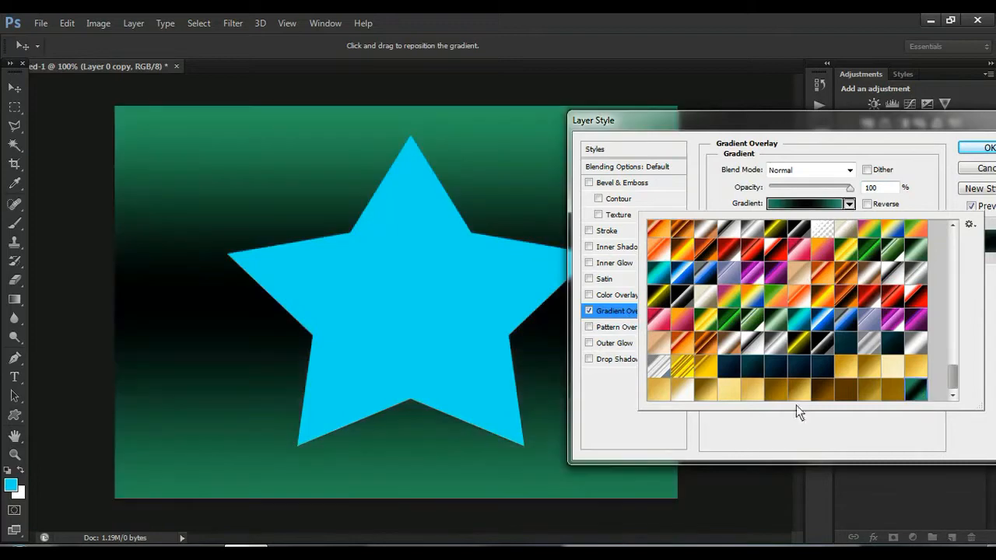
{"action": "left_click", "coordinate": [965, 150]}
- Add a new empty layer above the star shape and get the Brush tool ready at 1 px
{"action": "left_click", "coordinate": [928, 340]}
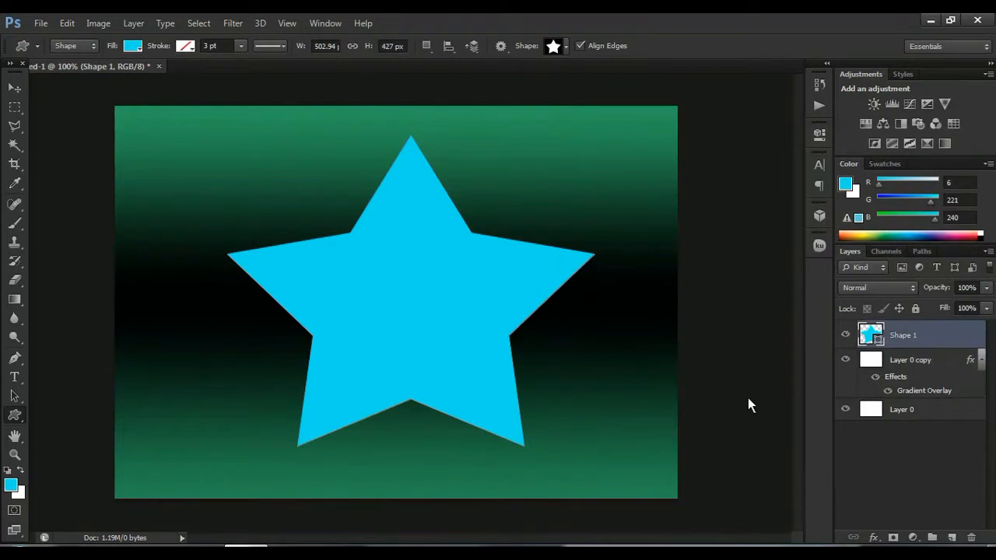
{"action": "left_click", "coordinate": [952, 537]}
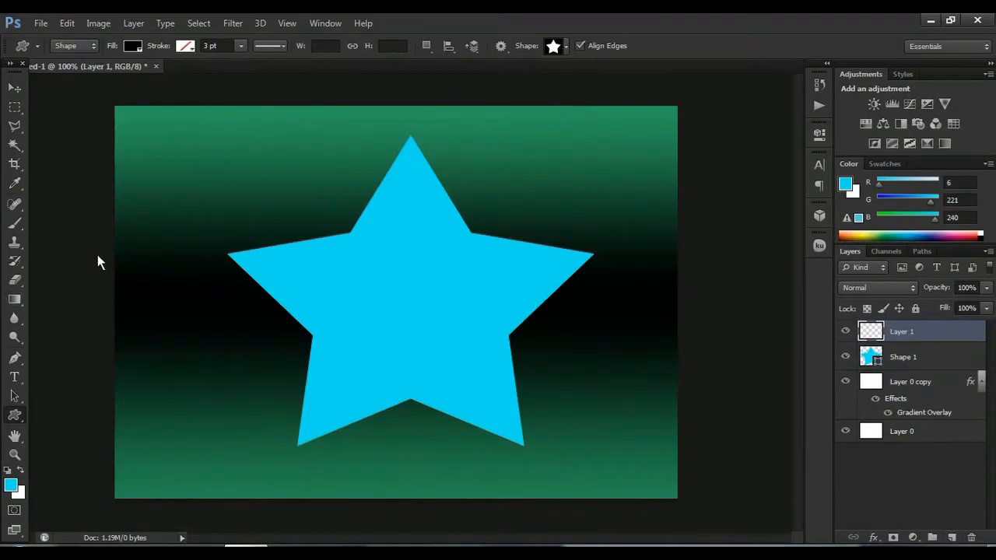
{"action": "left_click", "coordinate": [15, 224]}
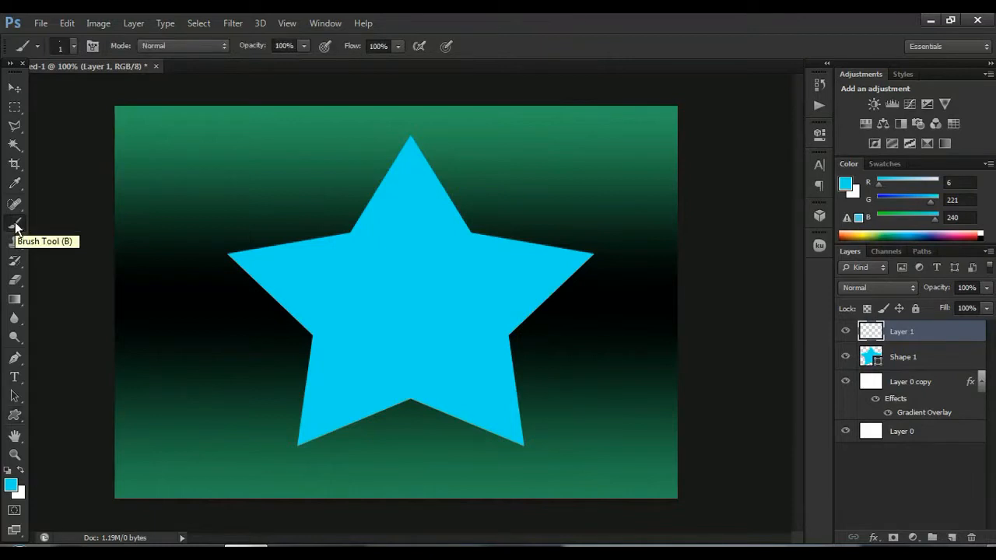
{"action": "left_click", "coordinate": [72, 46]}
{"action": "left_click", "coordinate": [58, 43]}
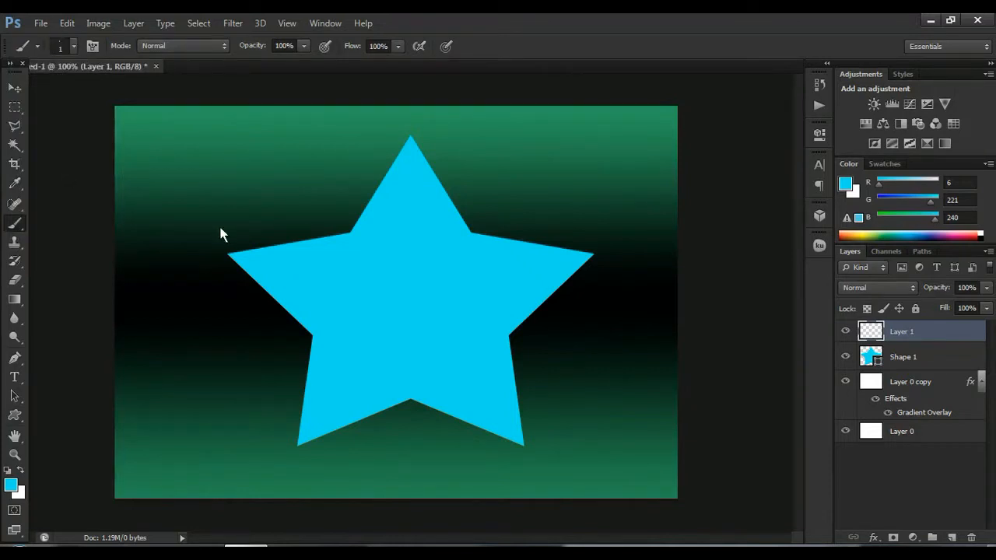
{"action": "key", "text": "z"}
{"action": "left_click", "coordinate": [373, 283]}
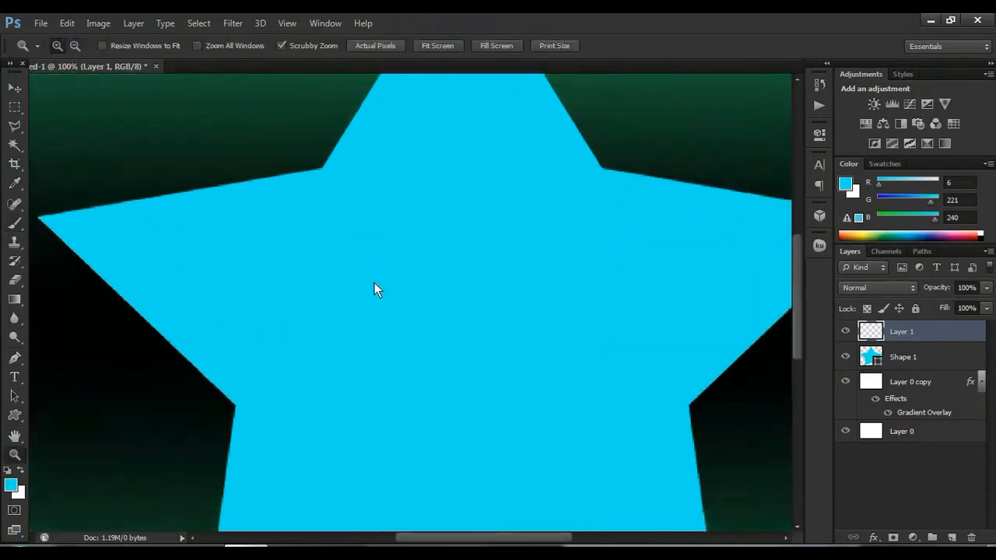
{"action": "left_click", "coordinate": [74, 46]}
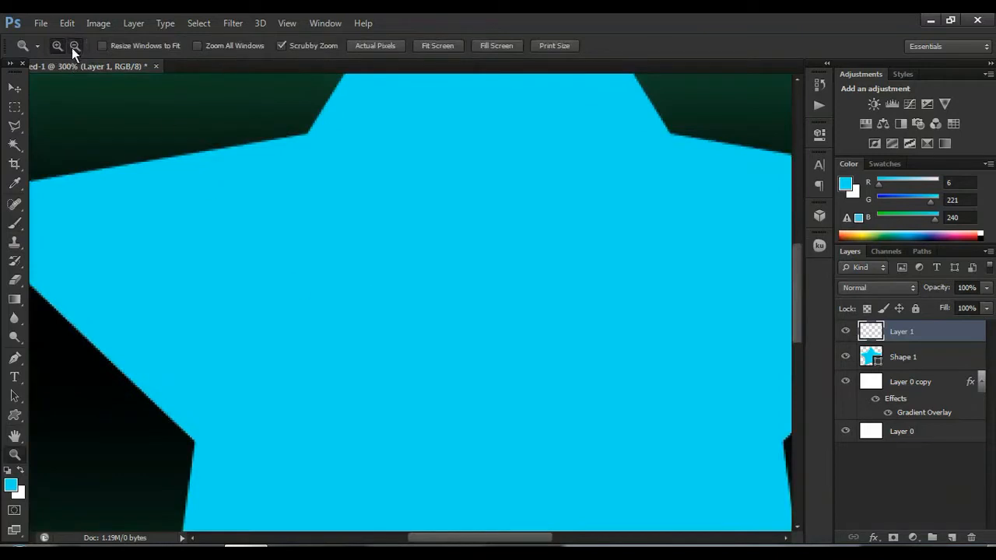
{"action": "left_click", "coordinate": [396, 239]}
{"action": "left_click", "coordinate": [396, 239]}
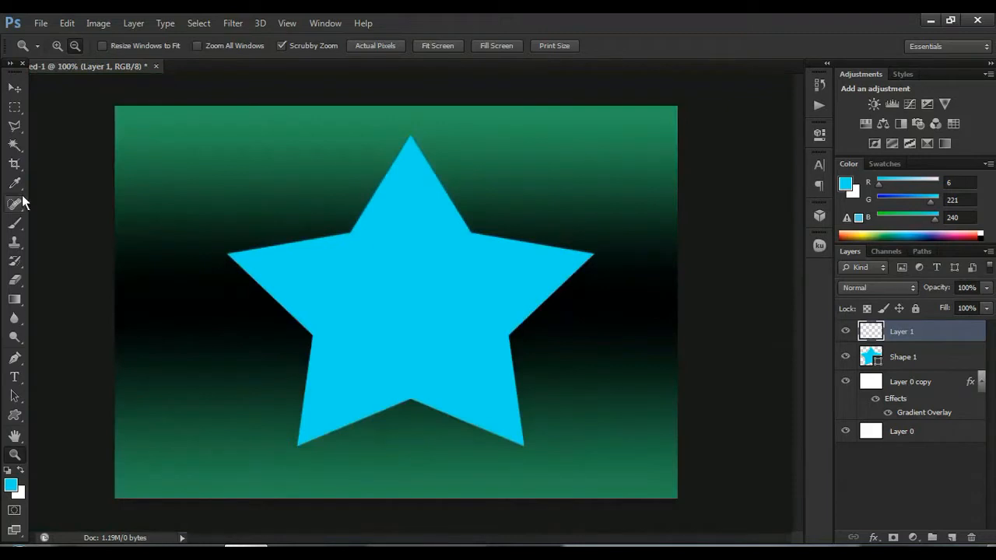
- Draw a 1 px brush line from the star's top tip to its lower inner notch, and reset the colours to default black and white
{"action": "left_click", "coordinate": [12, 226]}
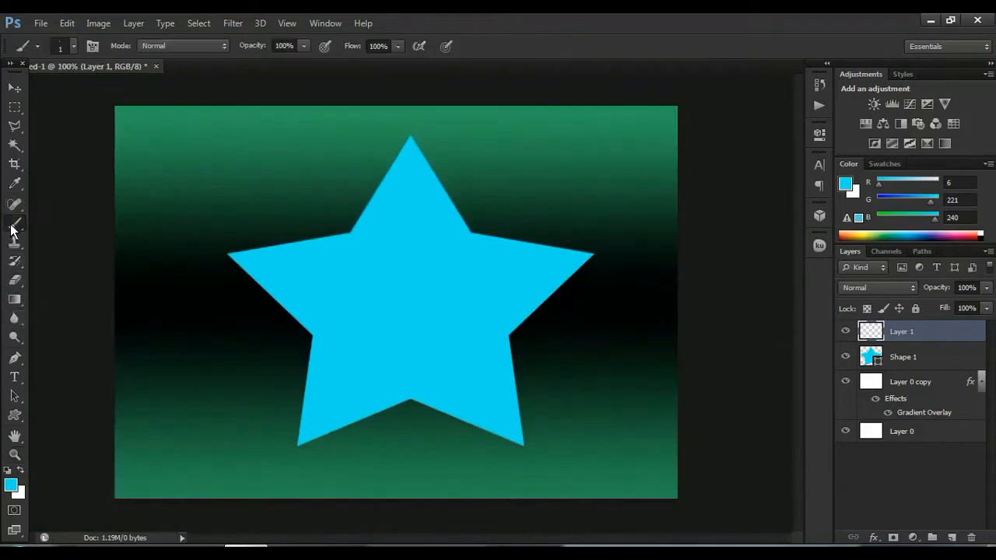
{"action": "left_click", "coordinate": [410, 135]}
{"action": "left_click", "coordinate": [850, 552]}
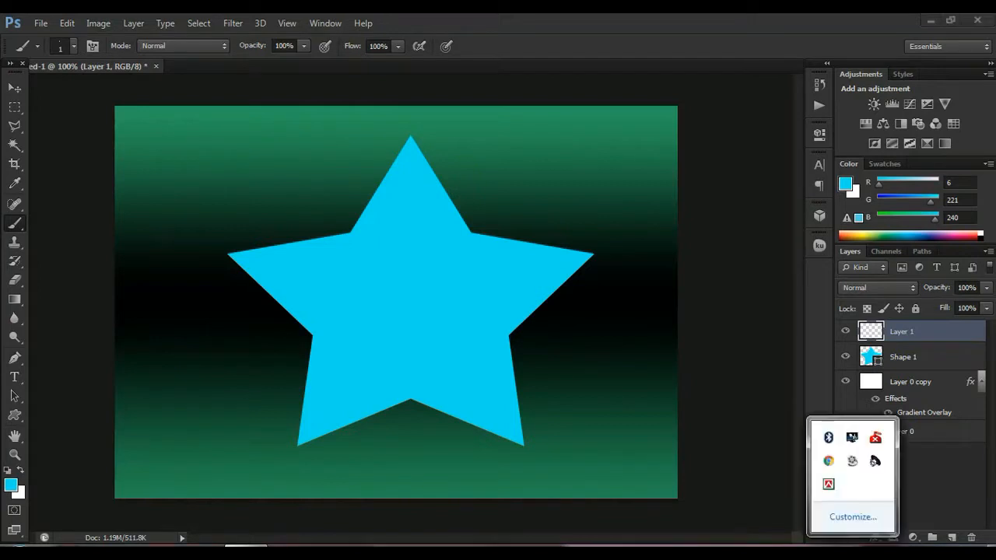
{"action": "left_click", "coordinate": [853, 466]}
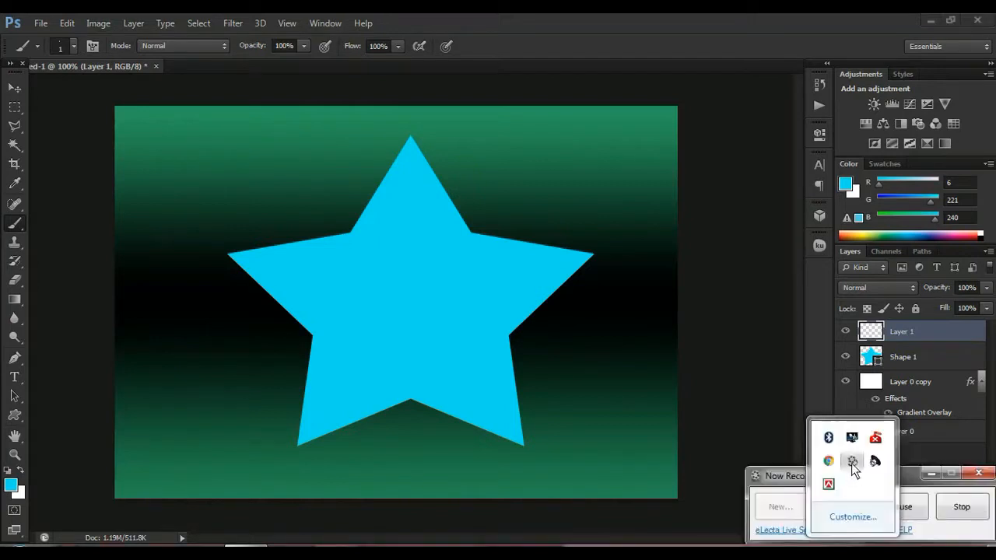
{"action": "left_click", "coordinate": [912, 506]}
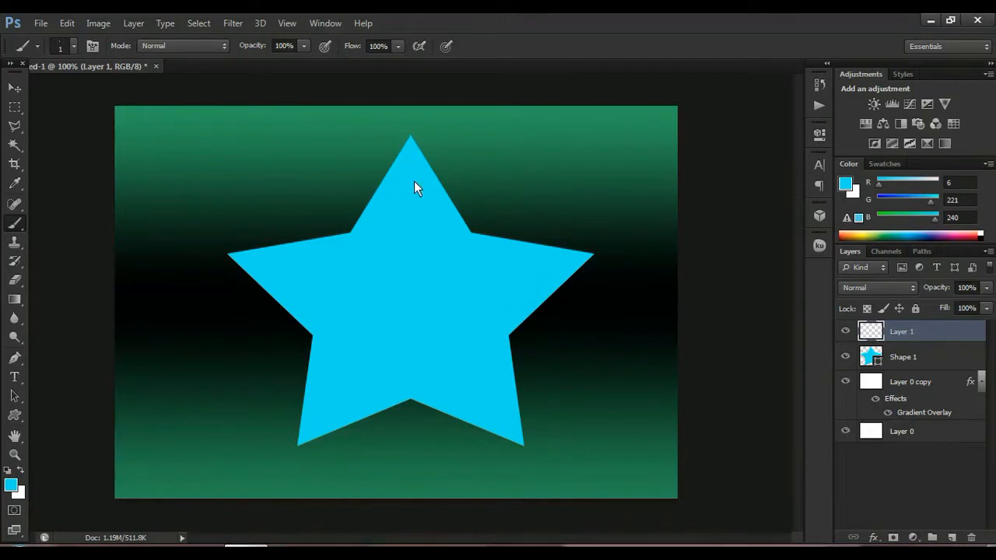
{"action": "left_click", "coordinate": [410, 399]}
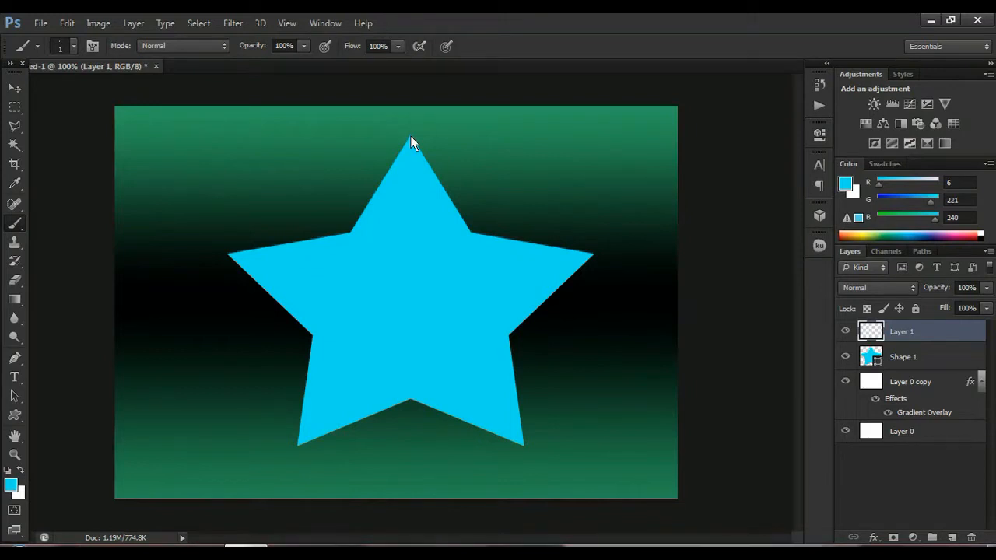
{"action": "left_click", "coordinate": [8, 471]}
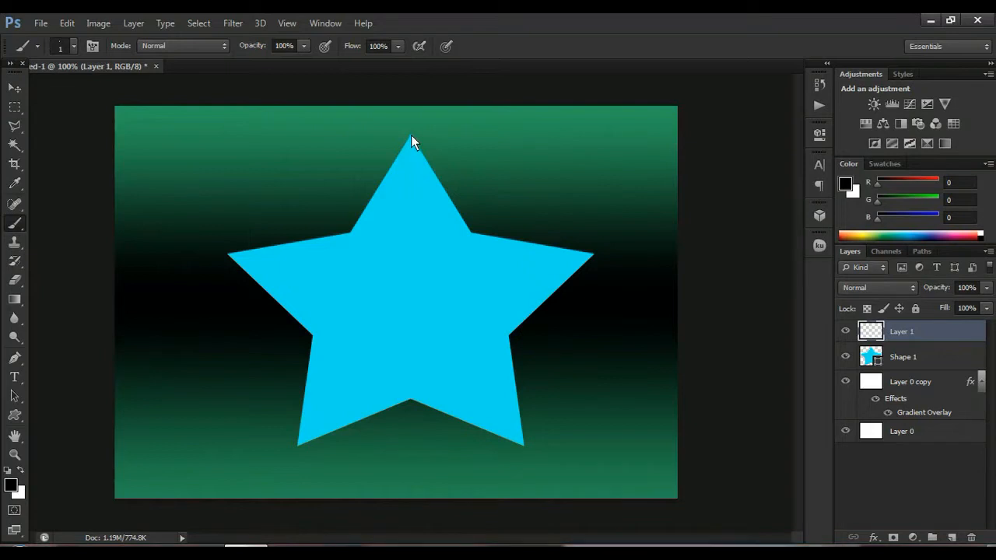
- Draw straight 1 px black brush lines from each star tip through the centre to its opposite inner notch
{"action": "left_click", "coordinate": [411, 398], "text": "shift"}
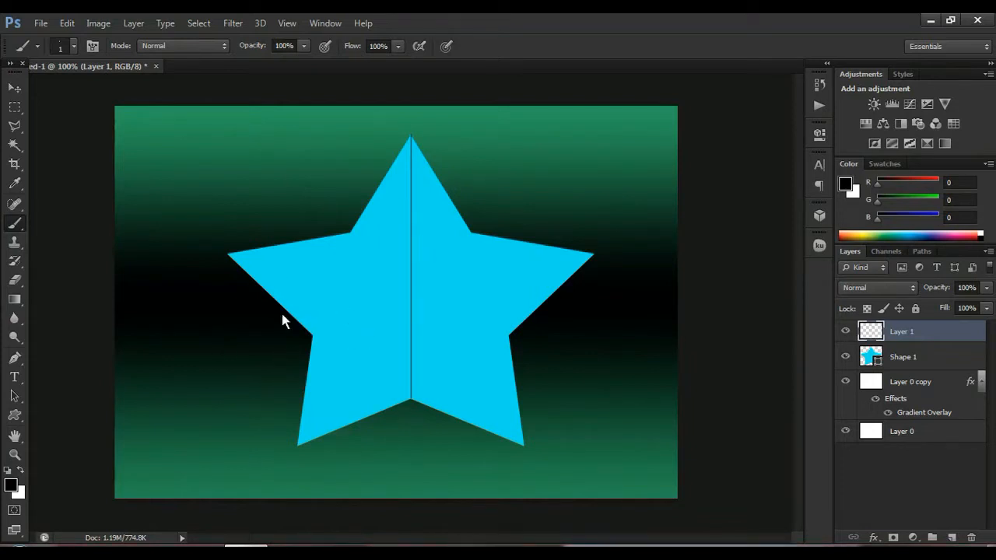
{"action": "left_click", "coordinate": [229, 255]}
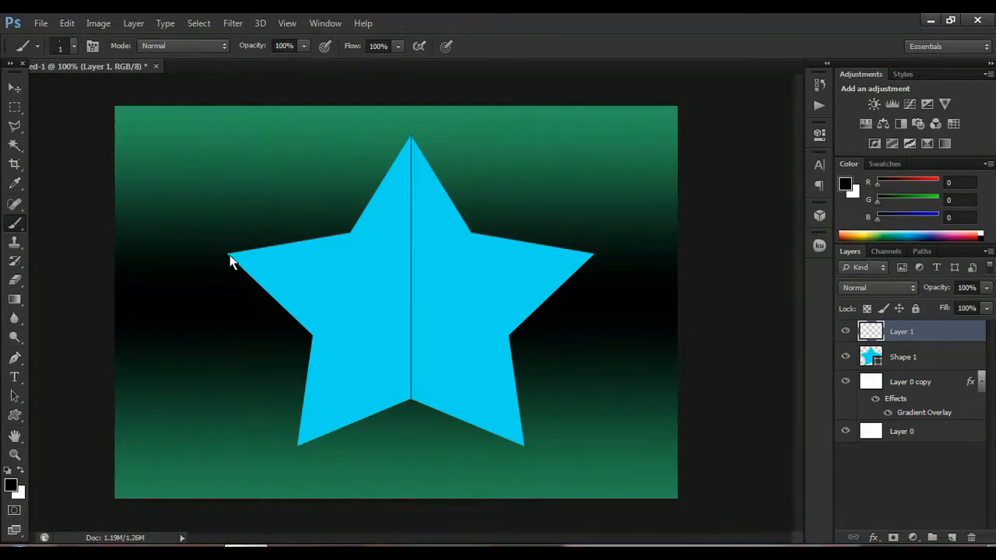
{"action": "left_click", "coordinate": [508, 335], "text": "shift"}
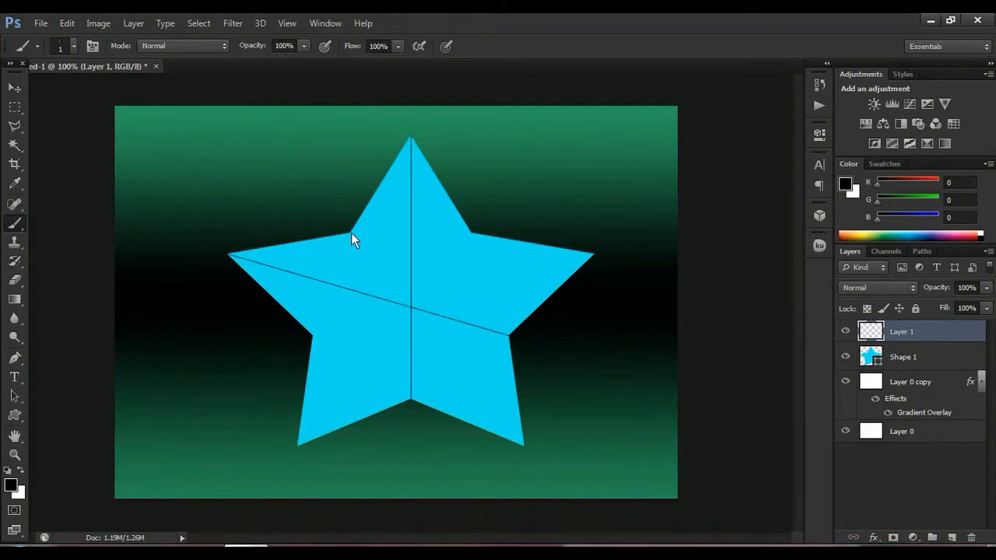
{"action": "left_click", "coordinate": [523, 446], "text": "shift"}
{"action": "left_click", "coordinate": [592, 256], "text": "shift"}
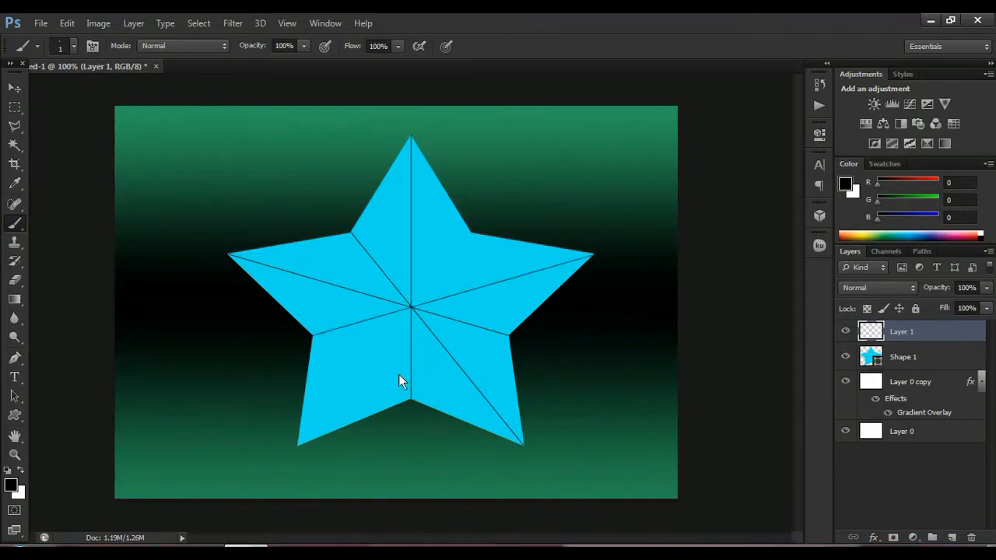
{"action": "left_click", "coordinate": [299, 446]}
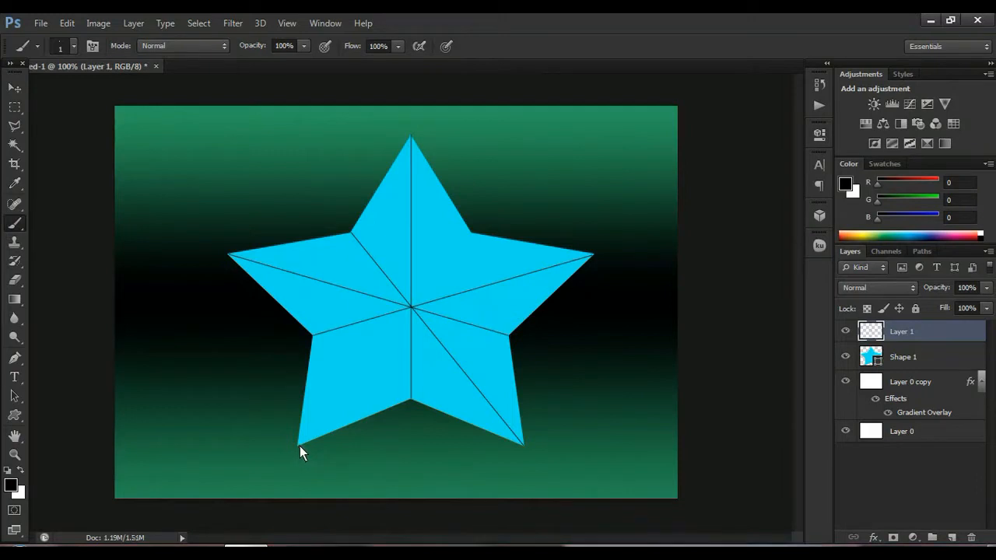
{"action": "left_click", "coordinate": [471, 233], "text": "shift"}
- Draw a closed triangular Pen shape joining the star's left tip, its centre and the upper-left inner notch
{"action": "left_click", "coordinate": [12, 362]}
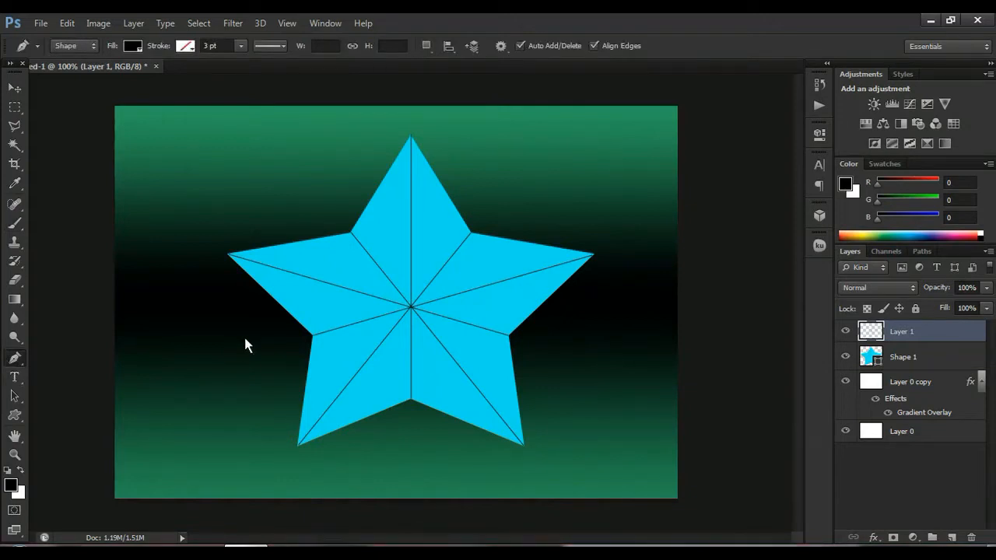
{"action": "left_click", "coordinate": [228, 255]}
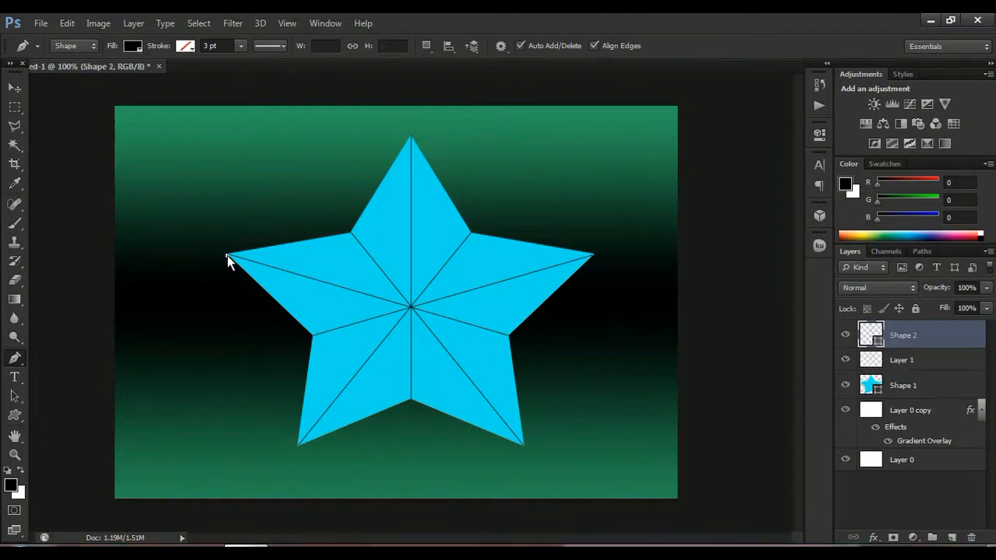
{"action": "left_click", "coordinate": [411, 308]}
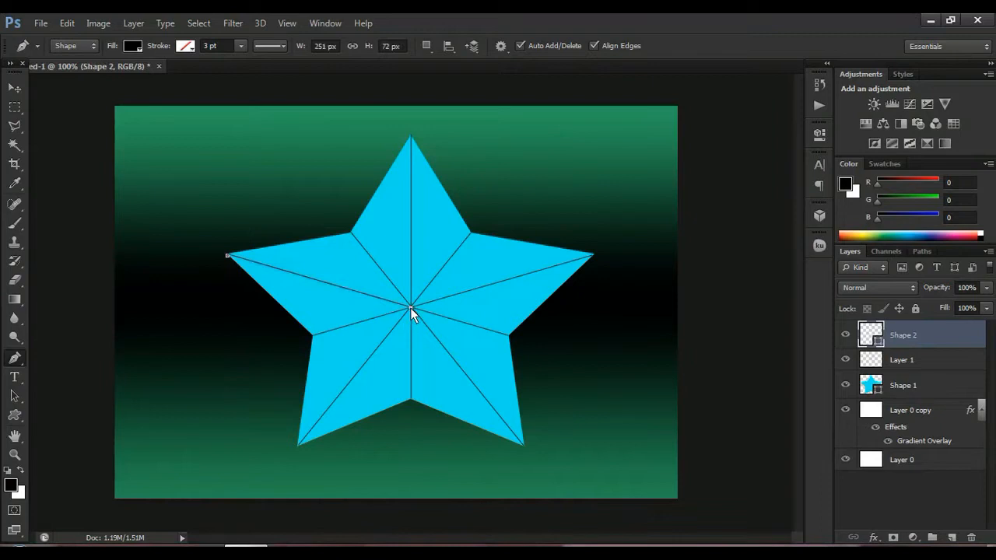
{"action": "left_click", "coordinate": [350, 233]}
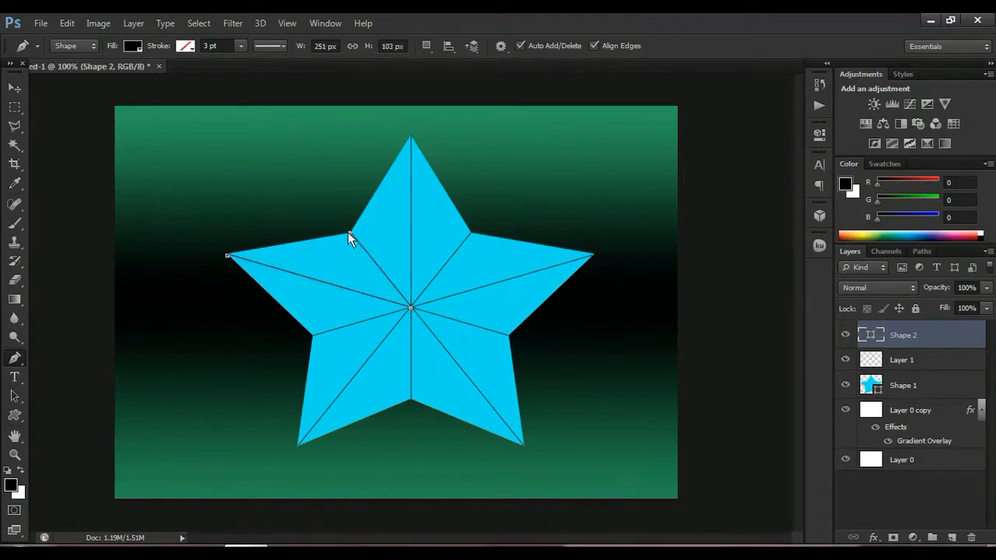
{"action": "left_click", "coordinate": [227, 254]}
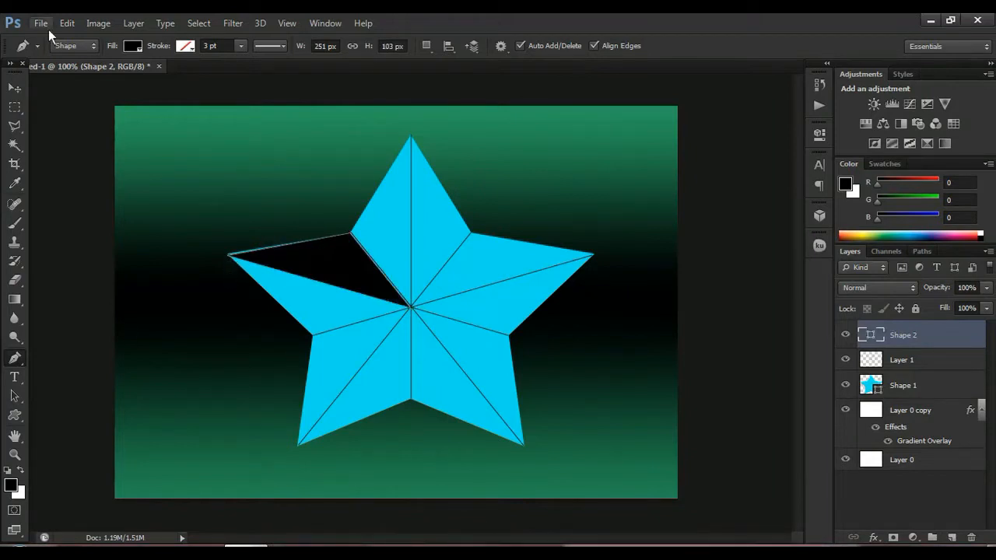
{"action": "left_click", "coordinate": [131, 46]}
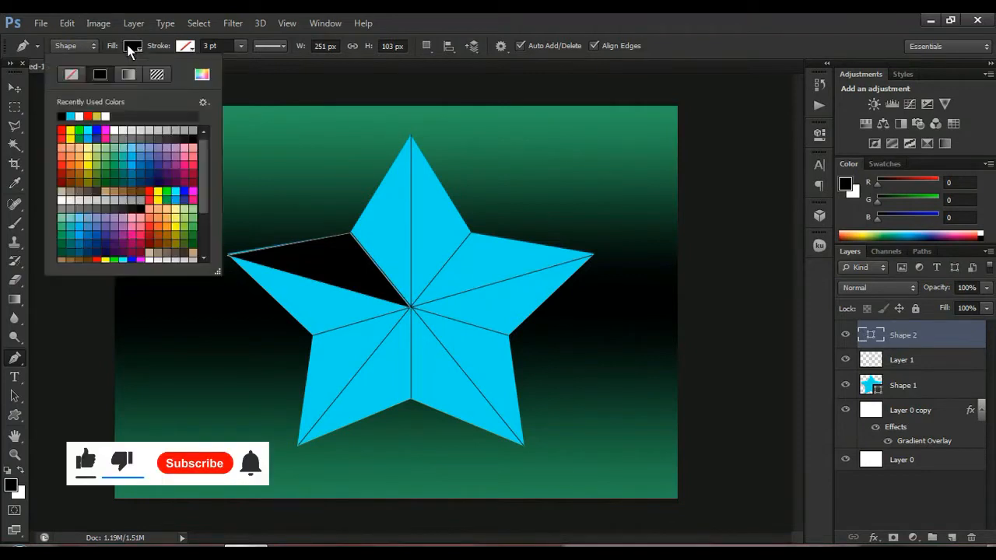
{"action": "left_click", "coordinate": [71, 74]}
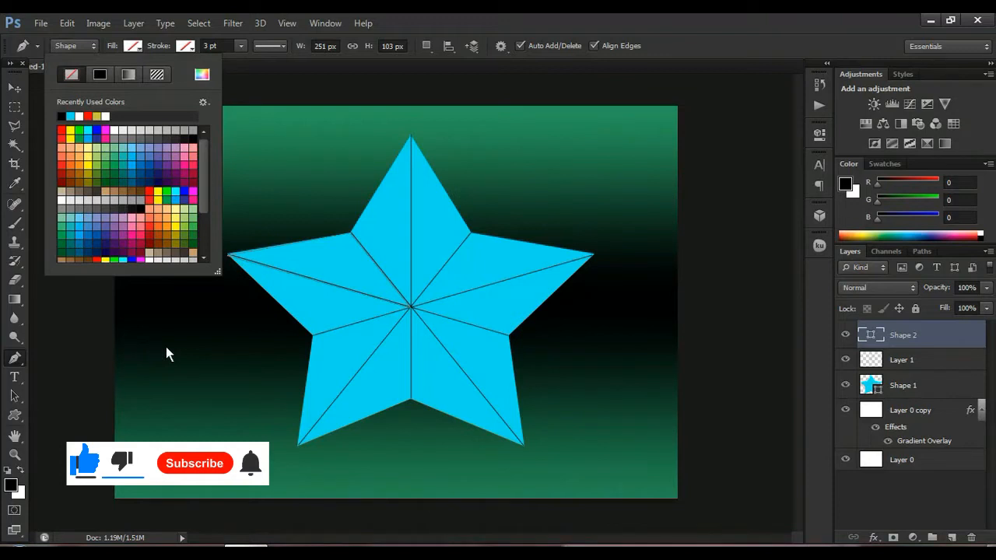
{"action": "left_click", "coordinate": [295, 76]}
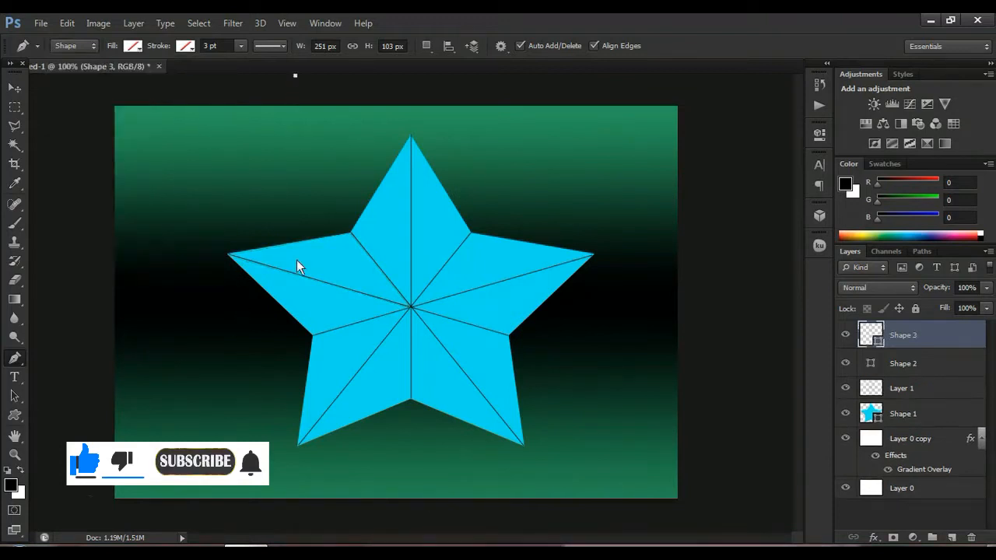
{"action": "key", "text": "ctrl+z"}
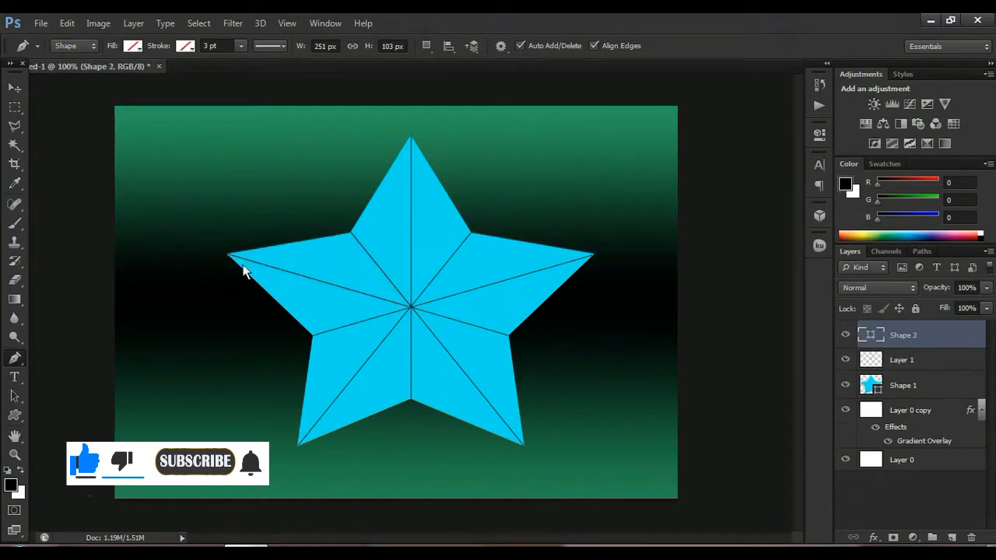
- Step back to the triangle's first two points, re-place its corner on the upper-left notch and close the path at the left tip
{"action": "key", "text": "ctrl+alt+z"}
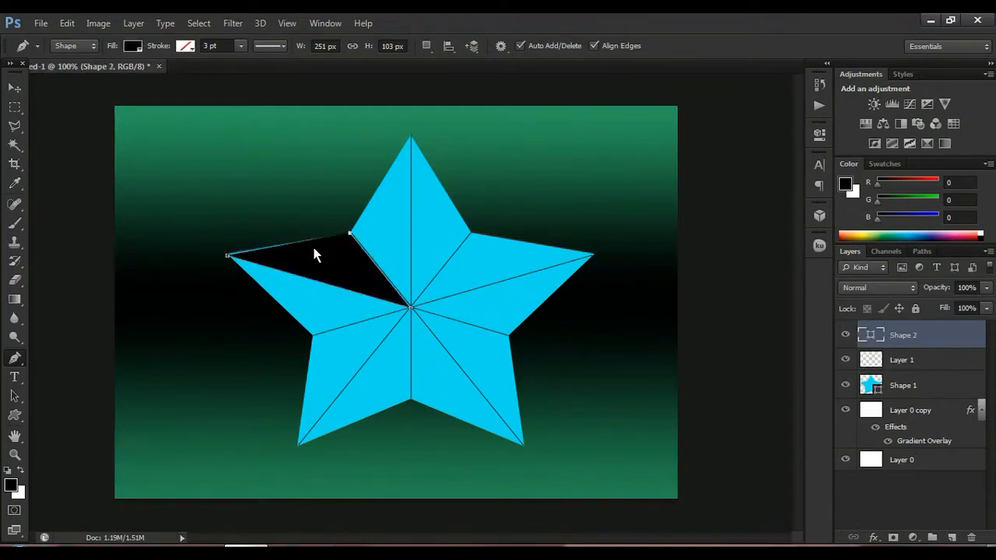
{"action": "key", "text": "ctrl+alt+z"}
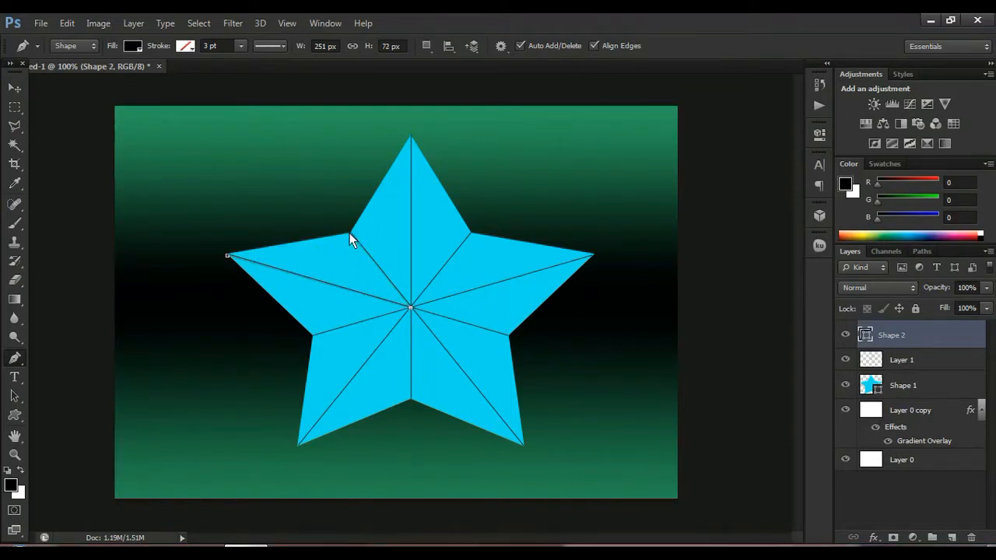
{"action": "left_click", "coordinate": [350, 233]}
{"action": "key", "text": "ctrl+alt+z"}
{"action": "left_click", "coordinate": [349, 232]}
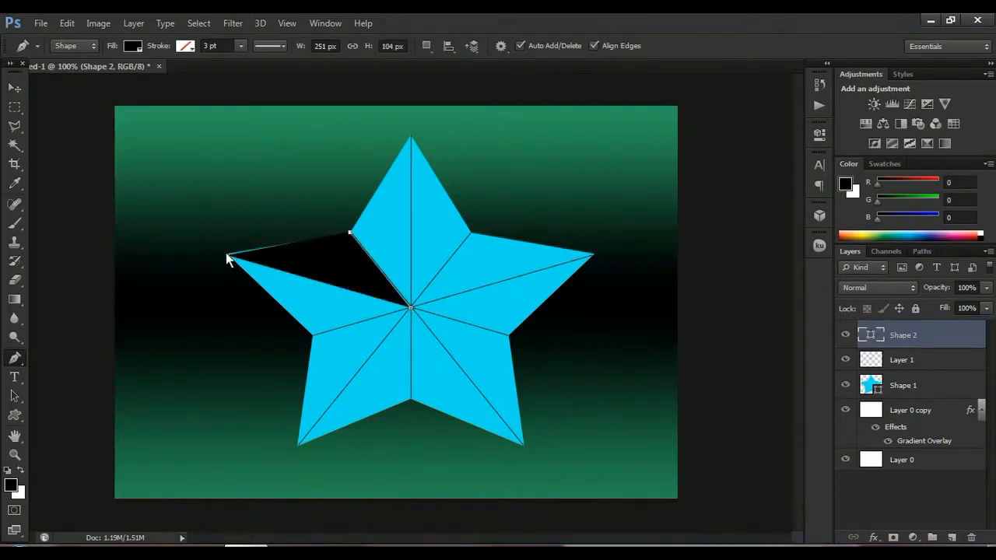
{"action": "left_click", "coordinate": [227, 254]}
{"action": "left_click", "coordinate": [227, 255]}
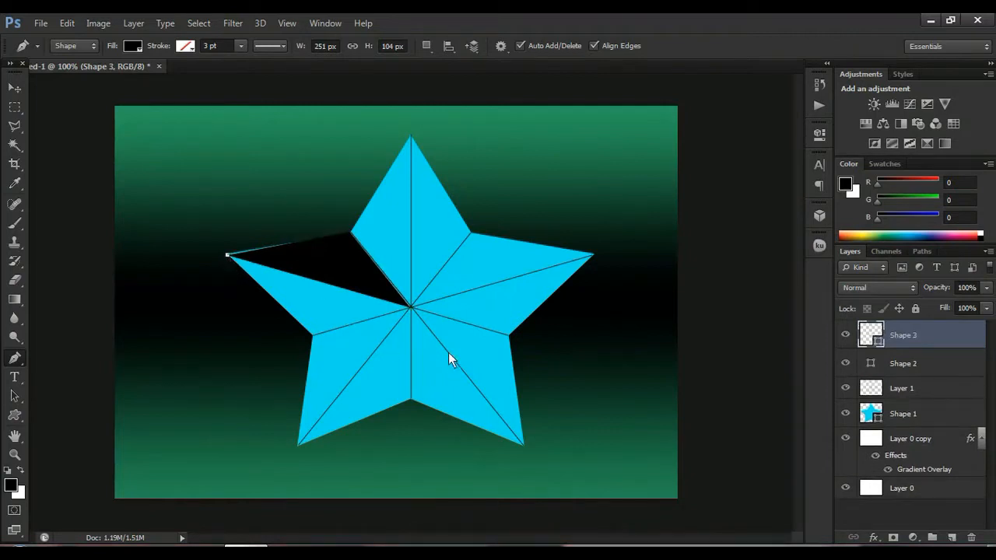
{"action": "key", "text": "ctrl+z"}
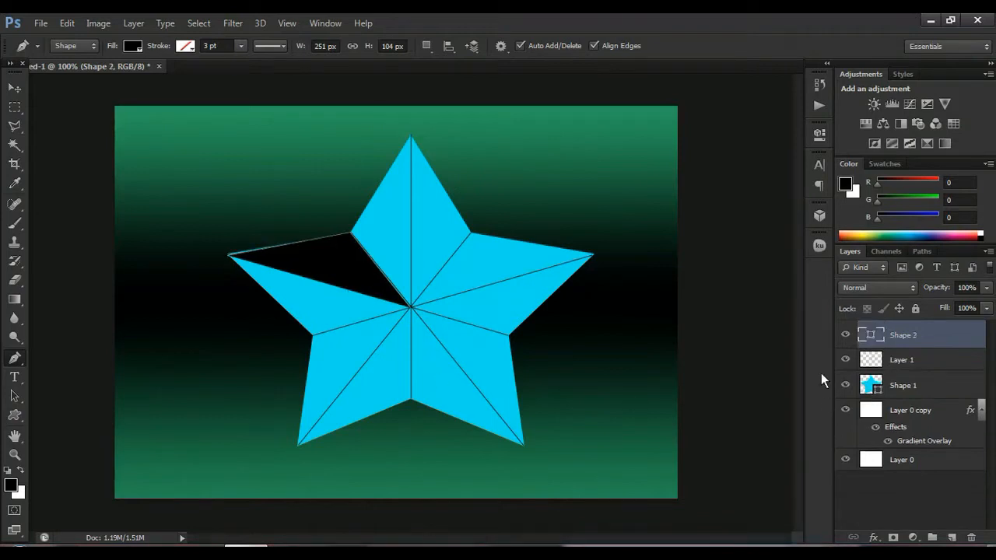
- Set the Shape 2 triangle's fill to none and give it a Gradient Overlay with the gold-to-white preset
{"action": "left_click", "coordinate": [132, 45]}
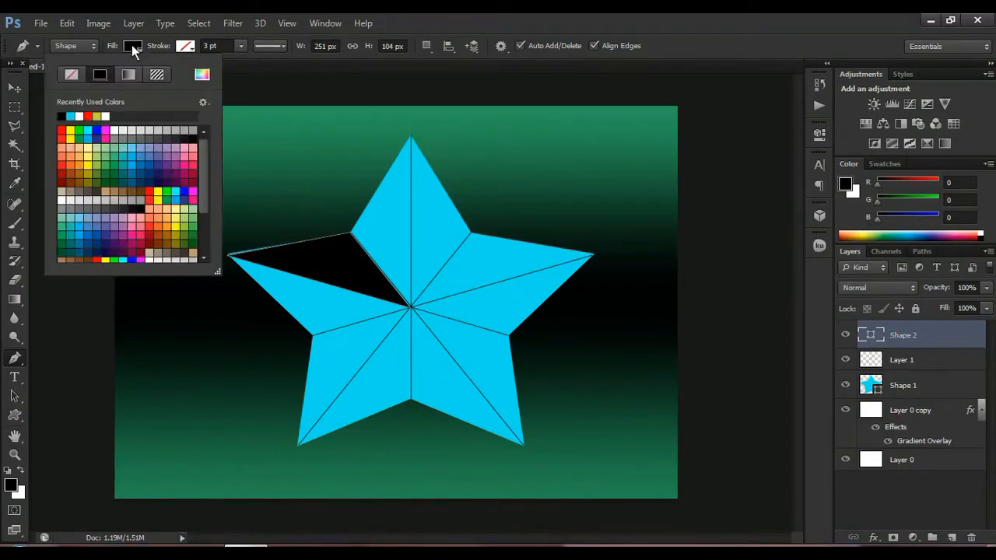
{"action": "left_click", "coordinate": [71, 74]}
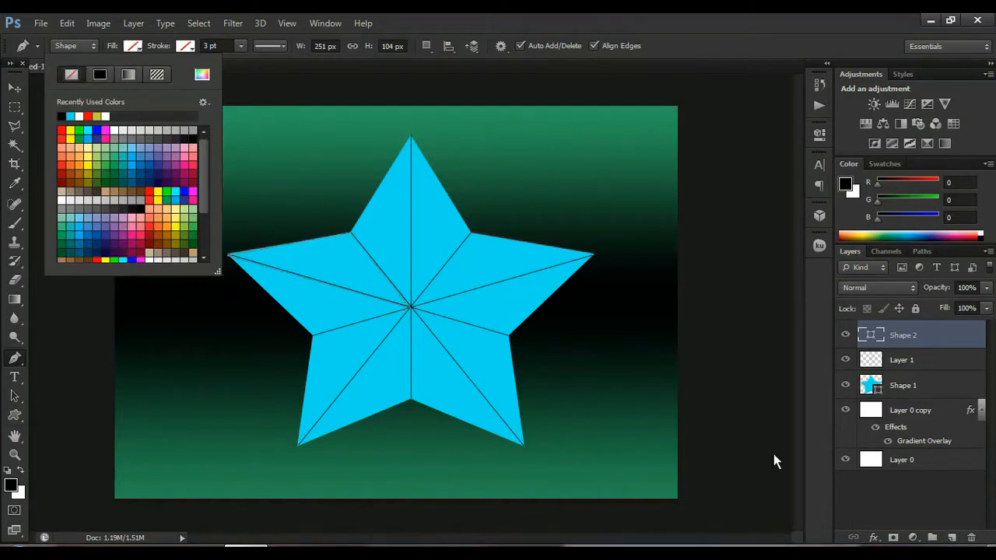
{"action": "left_click", "coordinate": [965, 335]}
{"action": "double_click", "coordinate": [965, 335]}
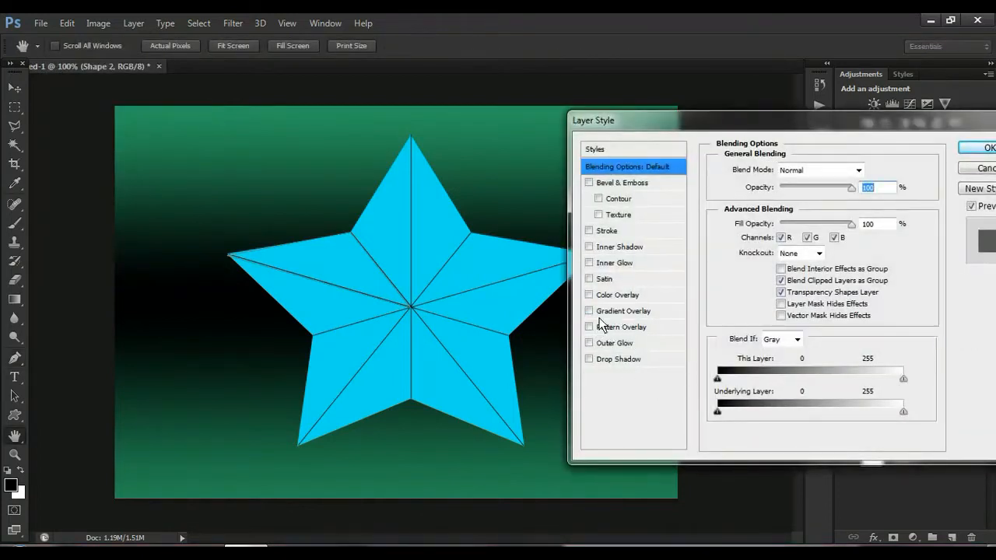
{"action": "left_click", "coordinate": [633, 313]}
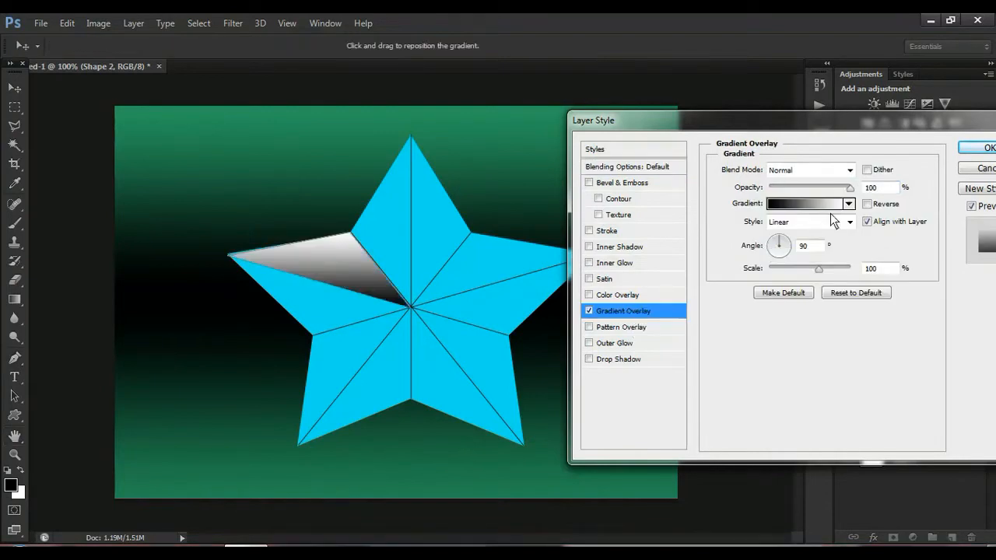
{"action": "left_click", "coordinate": [839, 206]}
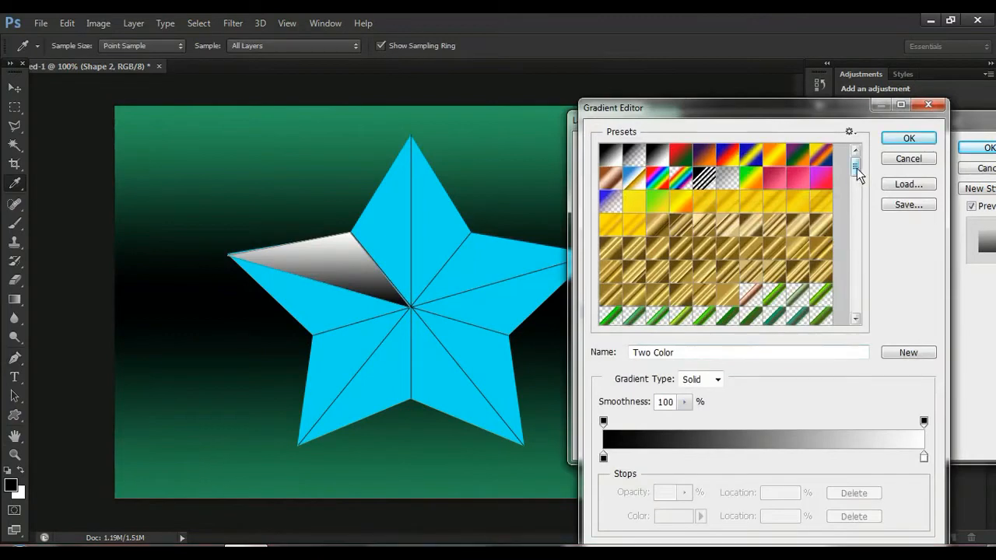
{"action": "left_click_drag", "start_coordinate": [857, 168], "coordinate": [856, 319]}
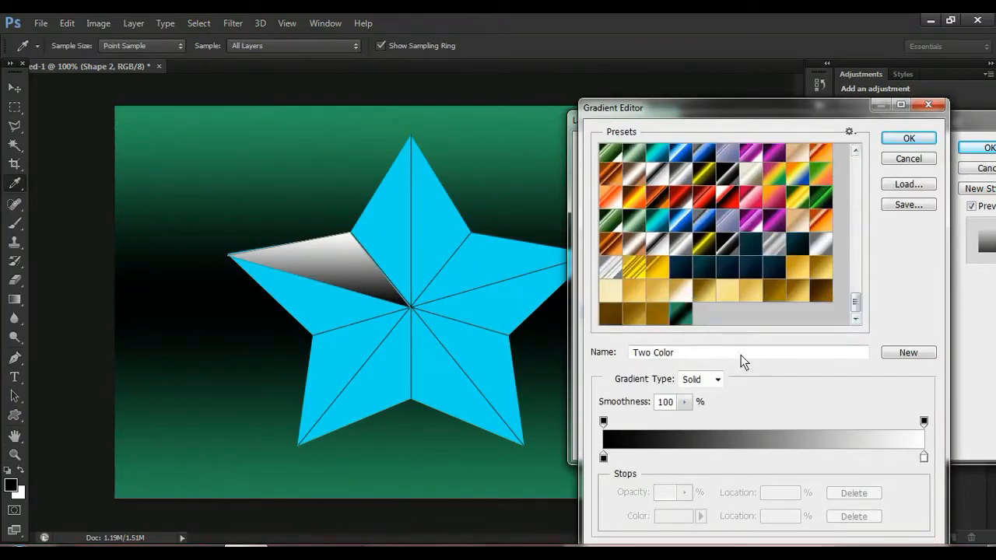
{"action": "left_click", "coordinate": [682, 296]}
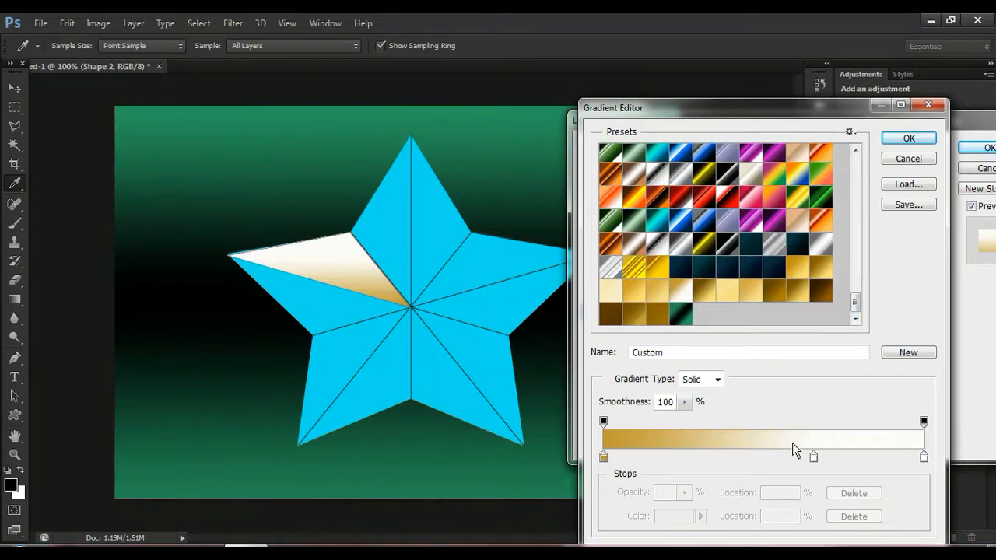
- Shift the midpoint between the gold stop and the middle white stop to 71% and accept the gradient
{"action": "left_click", "coordinate": [603, 458]}
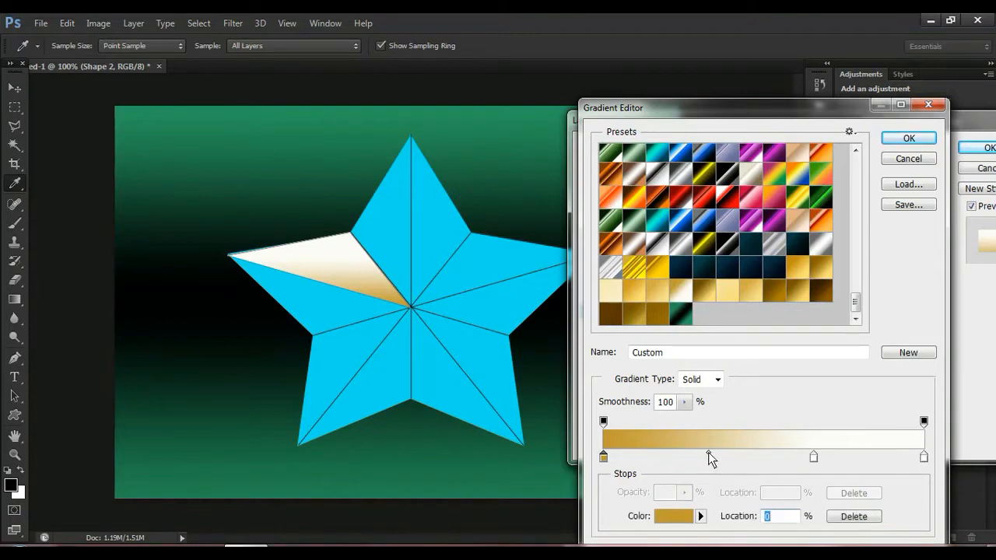
{"action": "left_click_drag", "start_coordinate": [708, 453], "coordinate": [745, 450]}
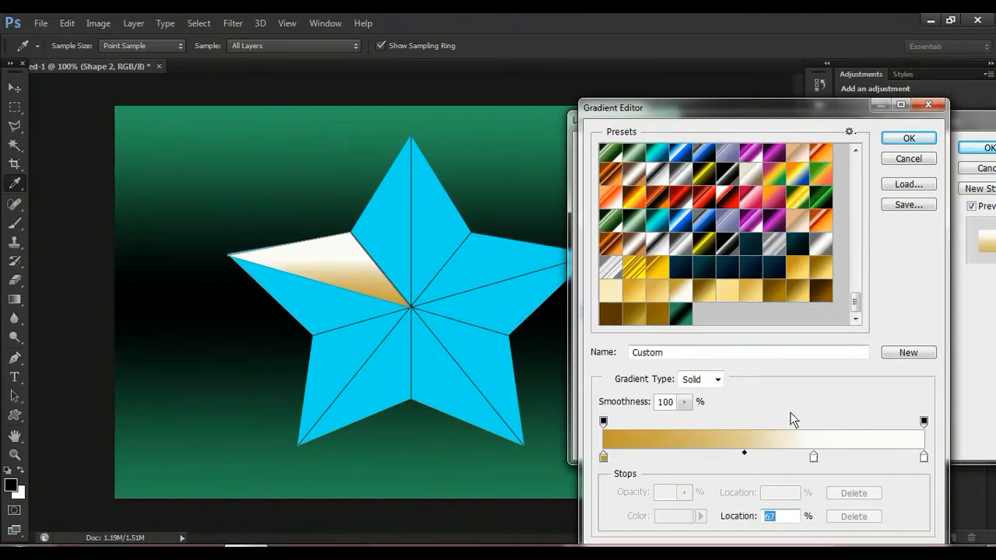
{"action": "left_click_drag", "start_coordinate": [745, 453], "coordinate": [752, 452]}
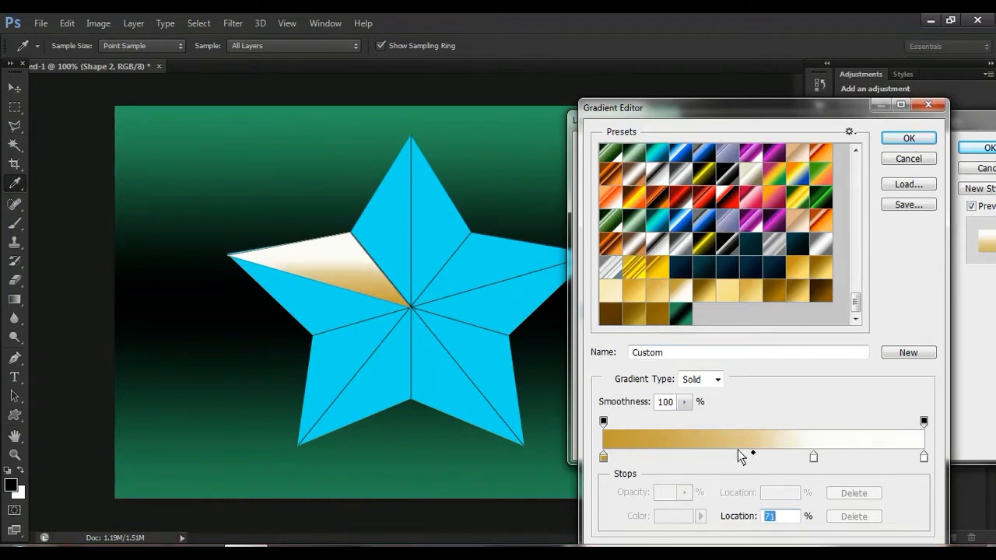
{"action": "left_click", "coordinate": [909, 142]}
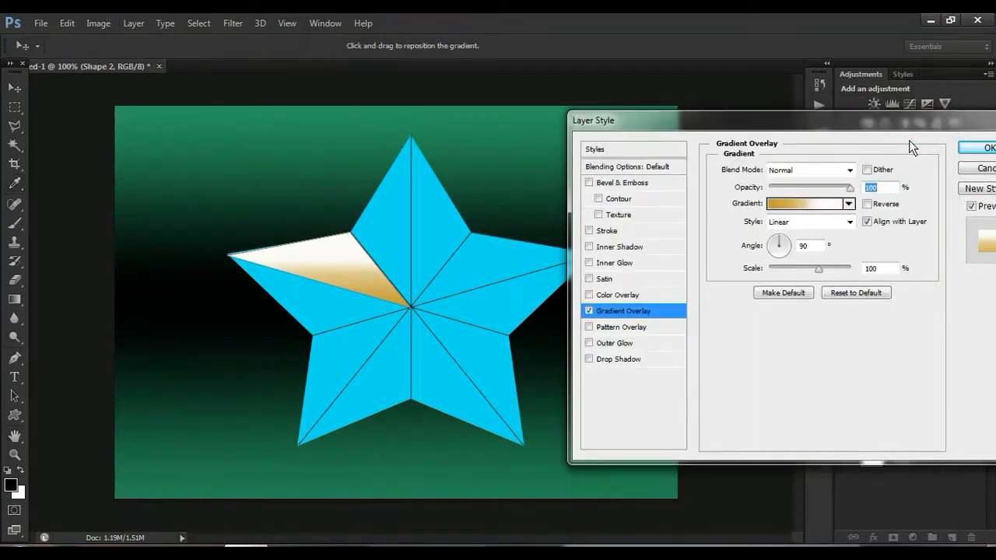
- Set the Gradient Overlay angle to 162° and apply the layer style to the triangle
{"action": "left_click", "coordinate": [808, 249]}
{"action": "key", "text": "BackSpace"}
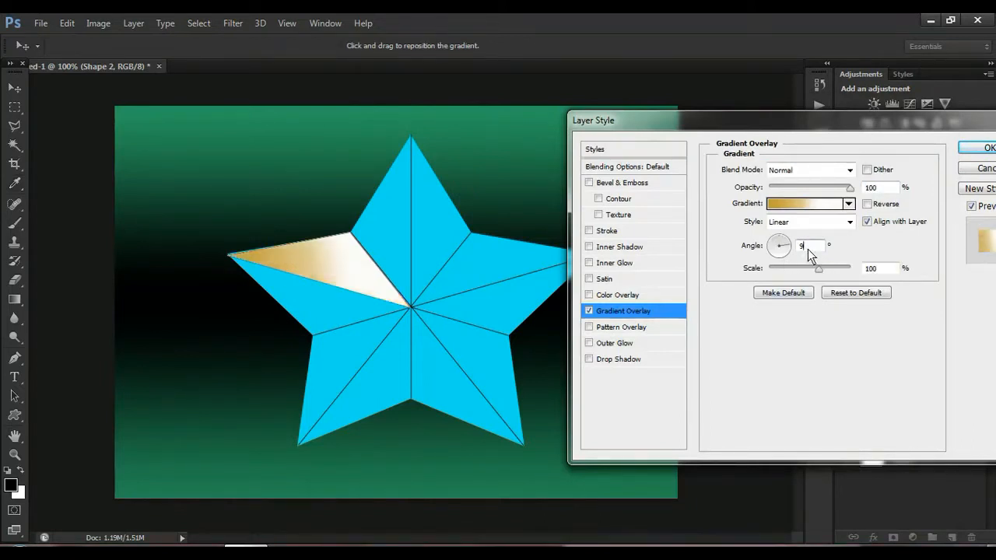
{"action": "key", "text": "BackSpace"}
{"action": "type", "text": "162"}
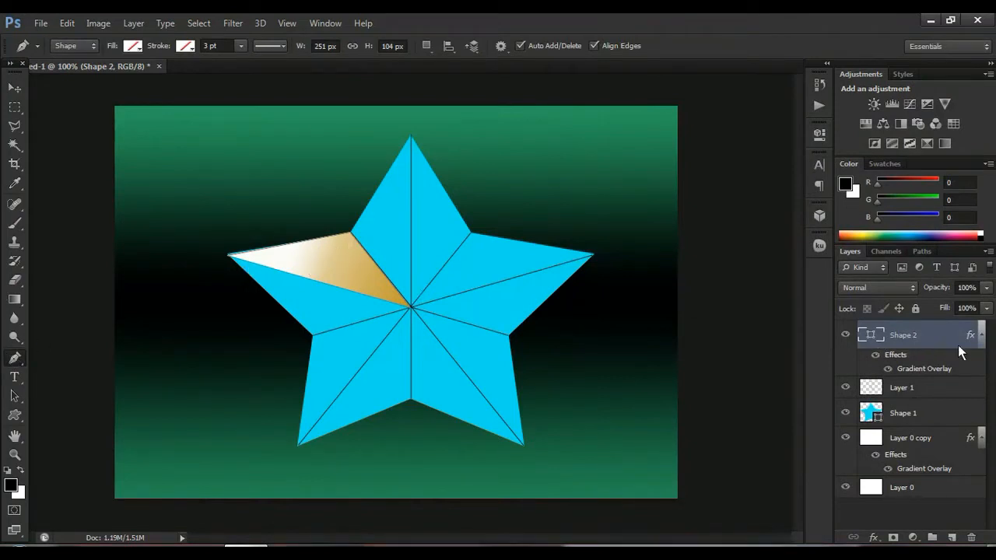
- Draw a closed Pen triangle over the top arm's left half, joining the upper-left notch, star centre and top tip
{"action": "left_click", "coordinate": [351, 231]}
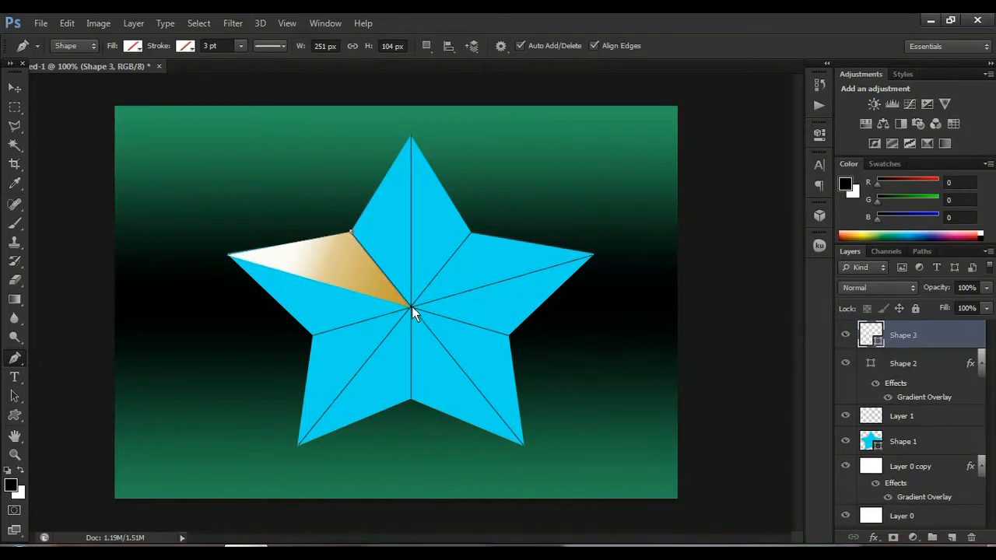
{"action": "left_click", "coordinate": [410, 306]}
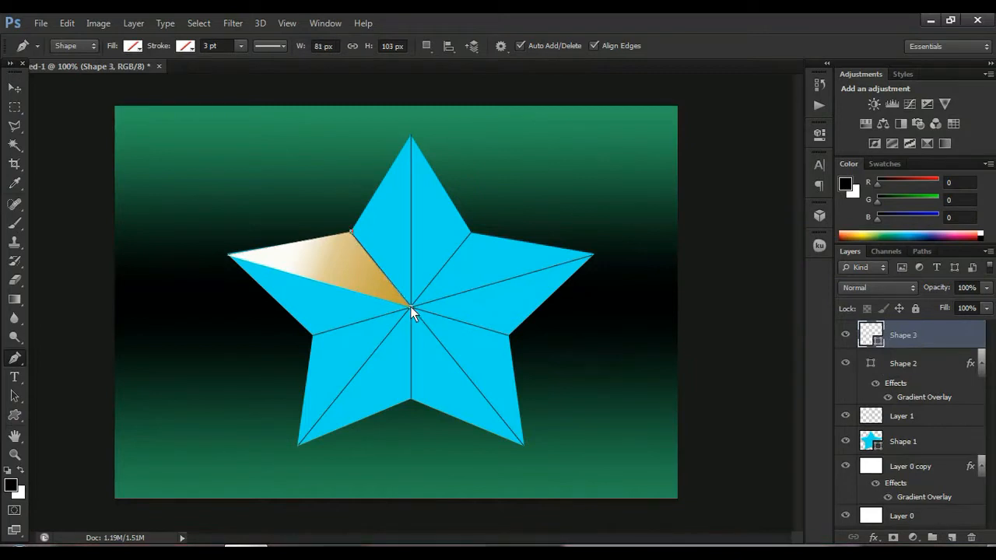
{"action": "left_click", "coordinate": [410, 136]}
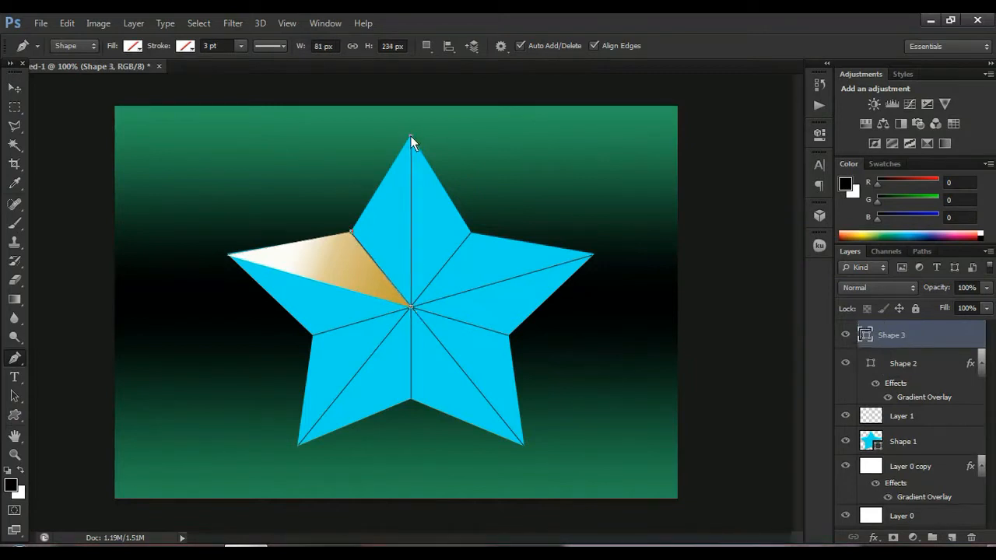
{"action": "left_click", "coordinate": [351, 231]}
- Give the Shape 3 triangle a Gradient Overlay with the dark-brown-to-light-gold preset and apply the layer style
{"action": "double_click", "coordinate": [965, 336]}
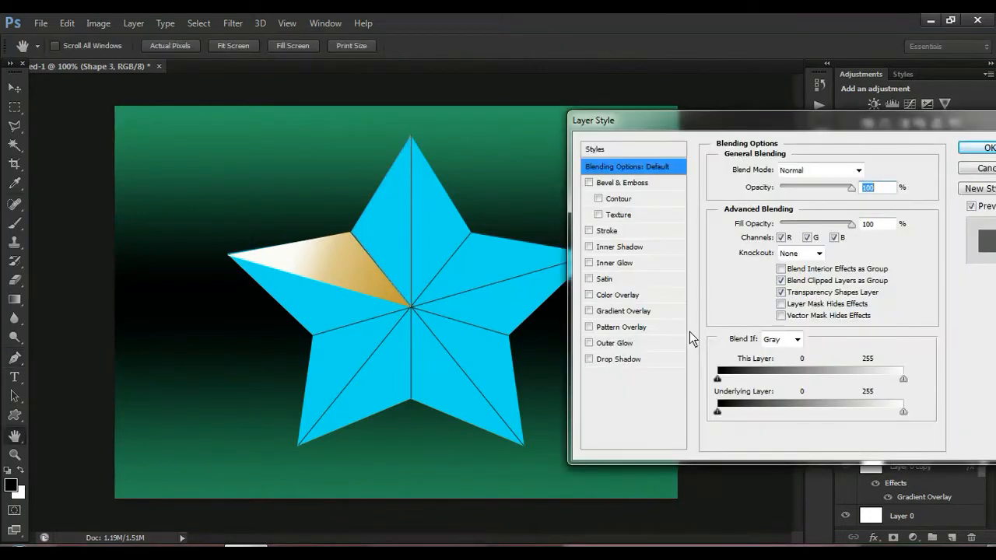
{"action": "left_click", "coordinate": [624, 311]}
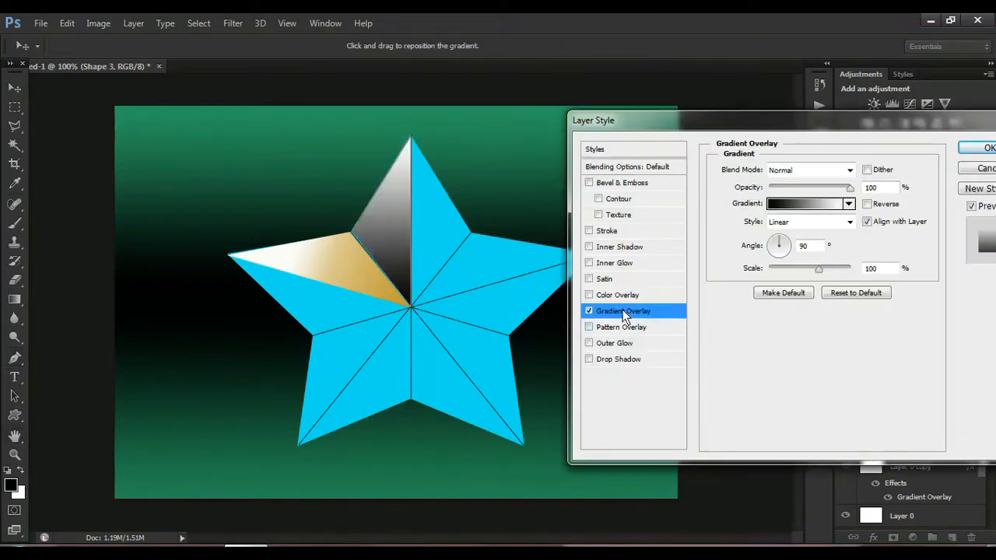
{"action": "left_click", "coordinate": [849, 204]}
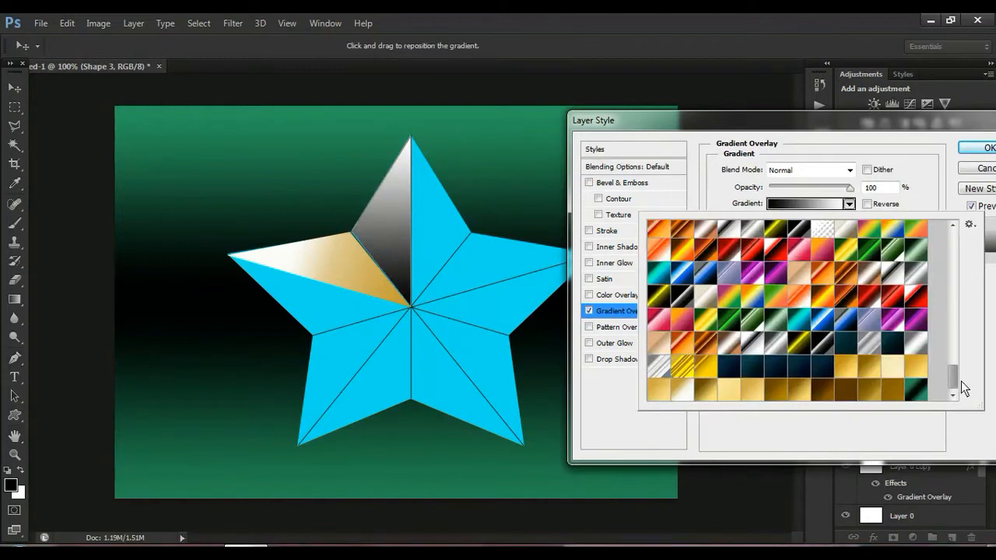
{"action": "left_click", "coordinate": [708, 392]}
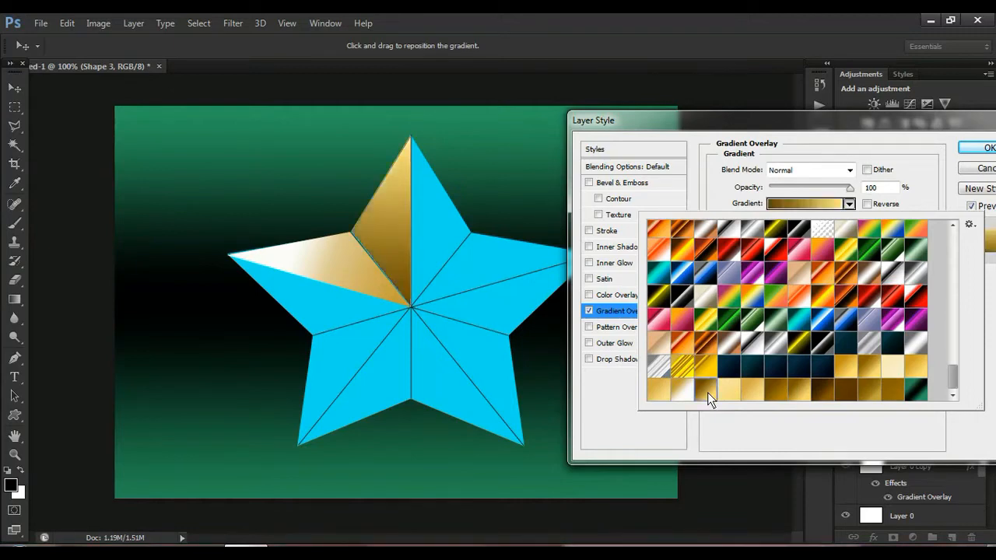
{"action": "left_click", "coordinate": [922, 192]}
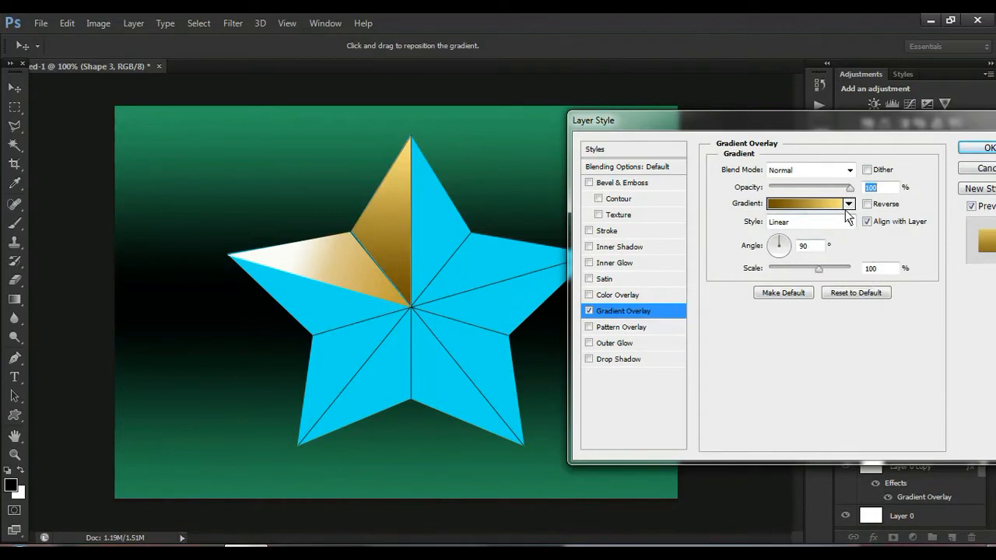
{"action": "left_click", "coordinate": [978, 152]}
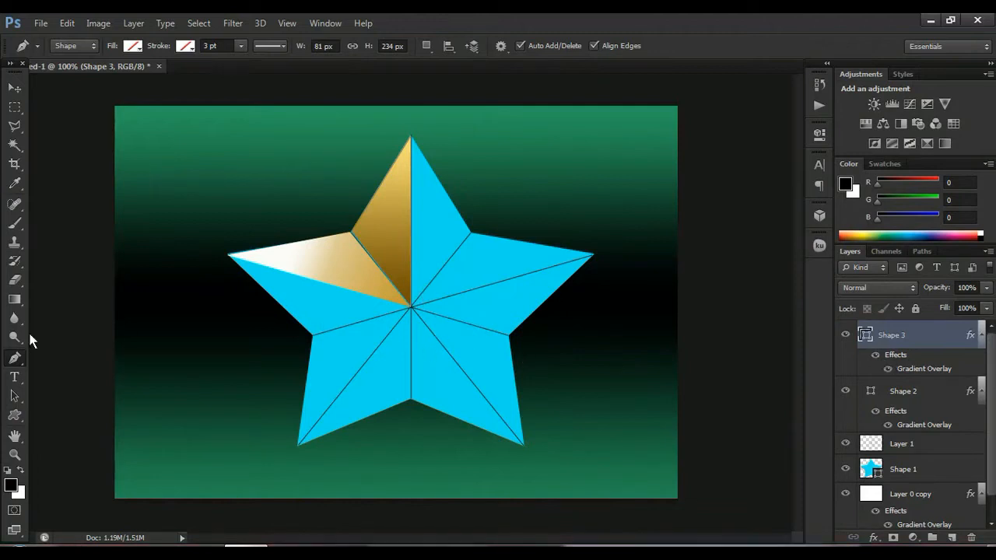
- Draw a closed Pen triangle over the top arm's right half, joining the star centre, top tip and upper-right notch
{"action": "left_click", "coordinate": [411, 307]}
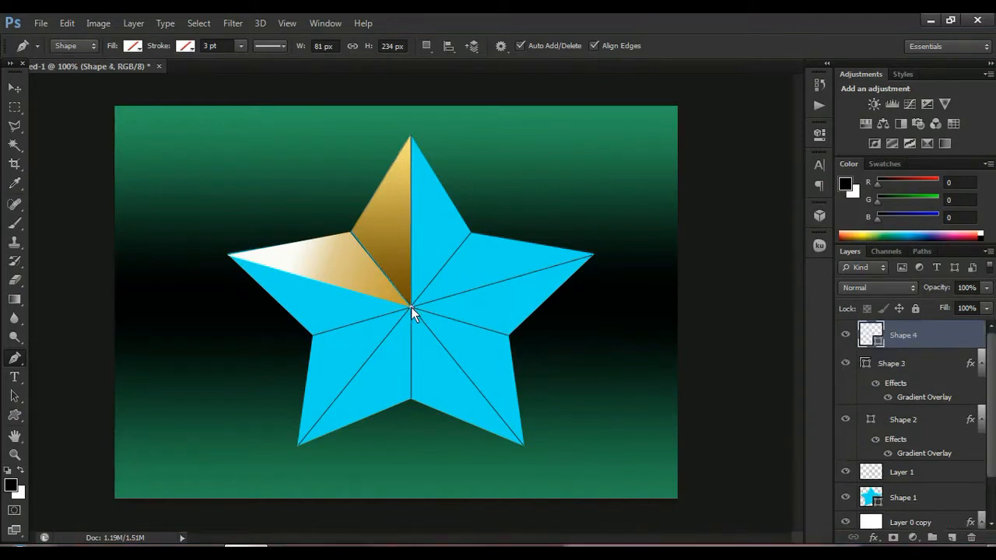
{"action": "left_click", "coordinate": [411, 135]}
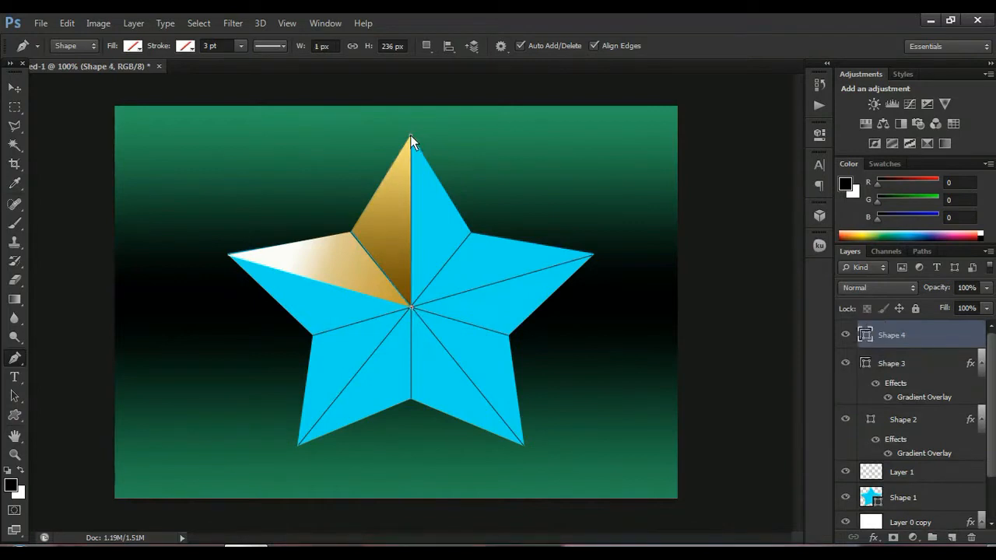
{"action": "left_click", "coordinate": [472, 232]}
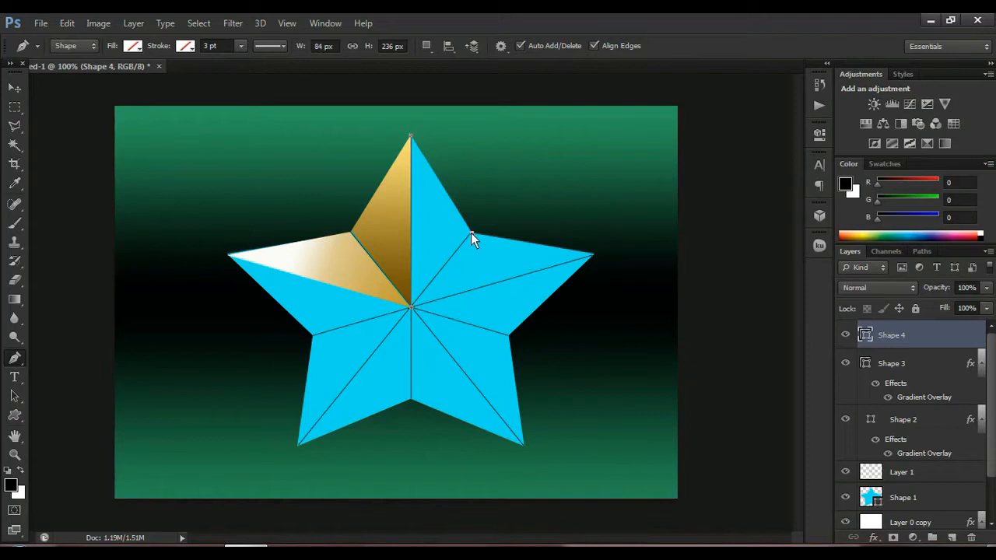
{"action": "left_click", "coordinate": [410, 307]}
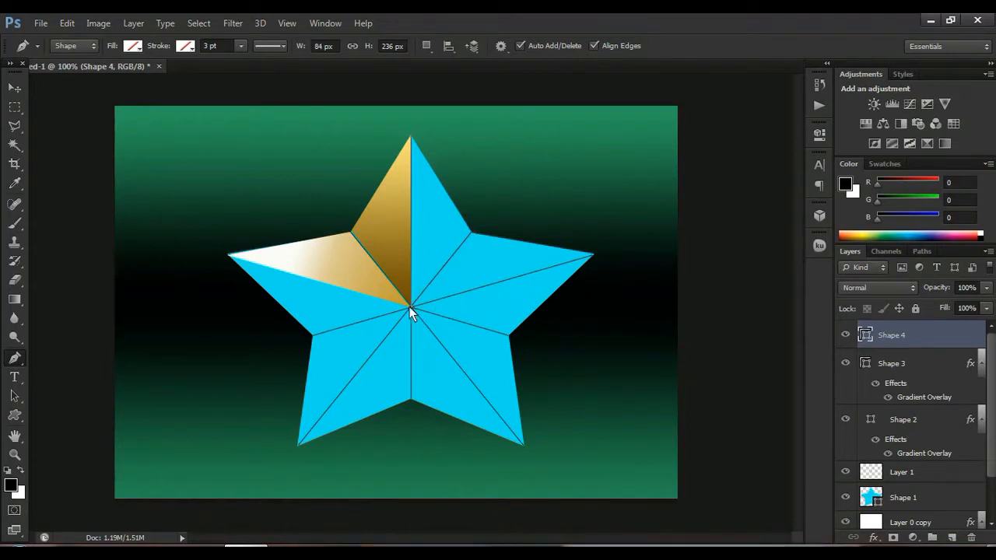
- Add a Gradient Overlay with the dark-brown-to-light-gold preset to the Shape 4 triangle, leaving its gradient stops unedited
{"action": "double_click", "coordinate": [965, 335]}
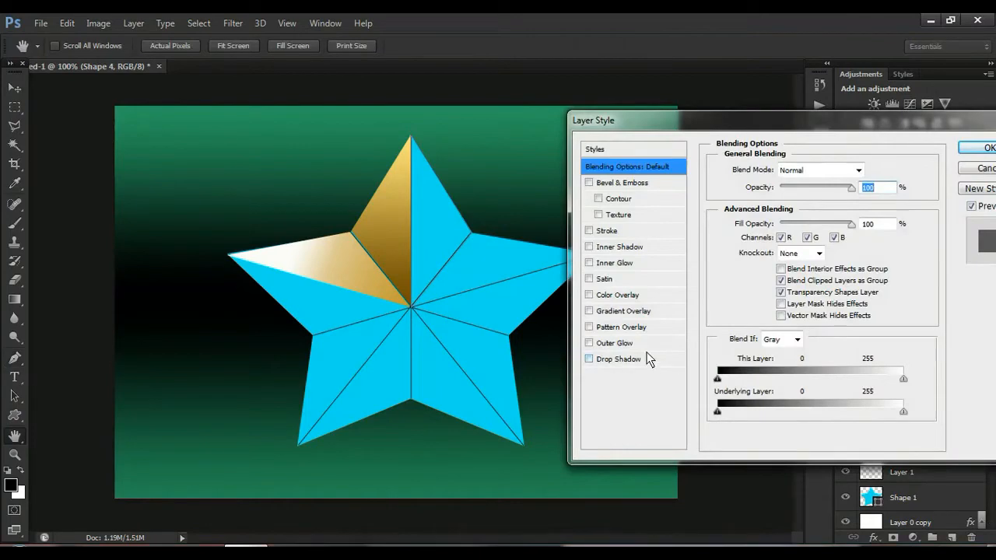
{"action": "left_click", "coordinate": [631, 311]}
{"action": "left_click", "coordinate": [849, 204]}
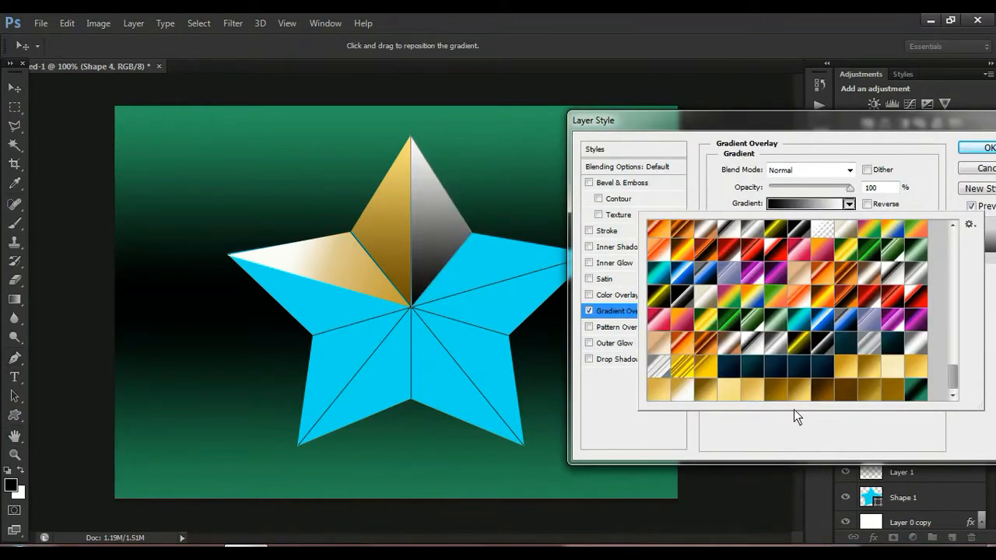
{"action": "left_click", "coordinate": [705, 392]}
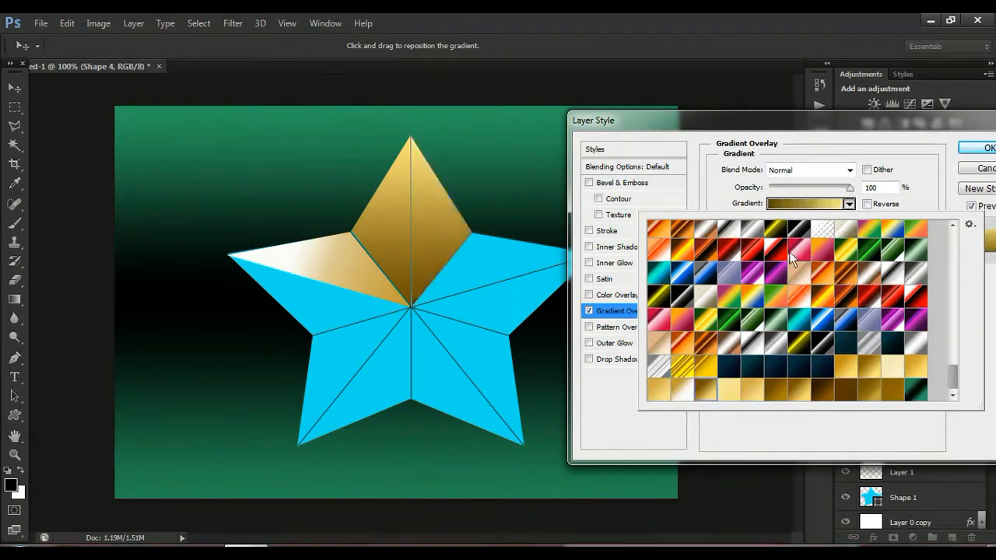
{"action": "left_click", "coordinate": [817, 203]}
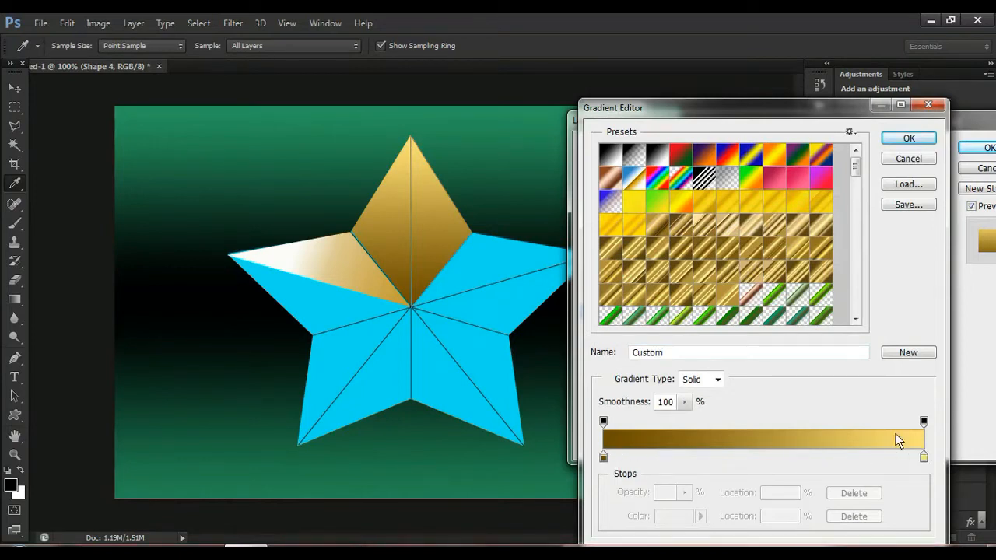
{"action": "left_click", "coordinate": [901, 155]}
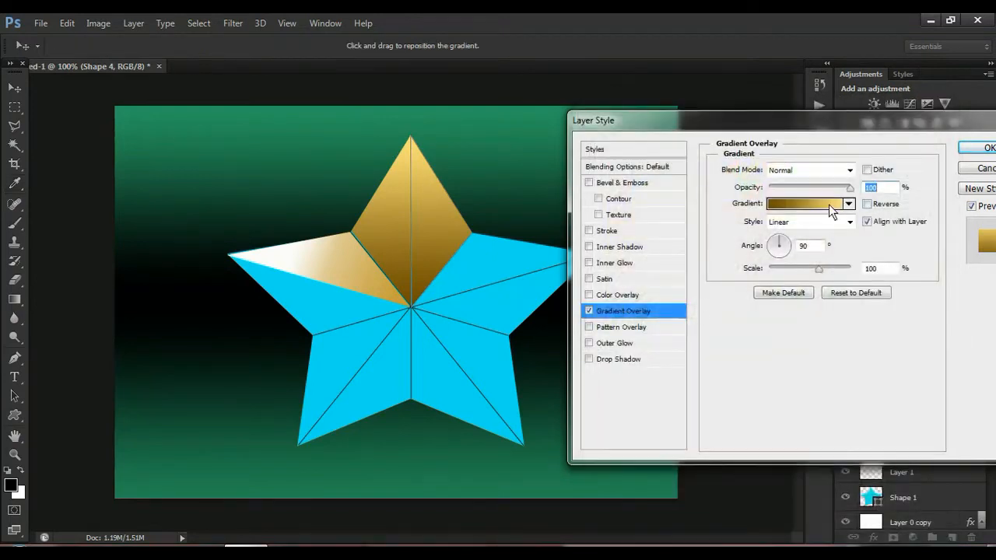
- Switch the Shape 4 triangle's overlay to the pale gold gradient preset and apply the layer style
{"action": "left_click", "coordinate": [829, 204]}
{"action": "left_click_drag", "start_coordinate": [856, 169], "coordinate": [867, 321]}
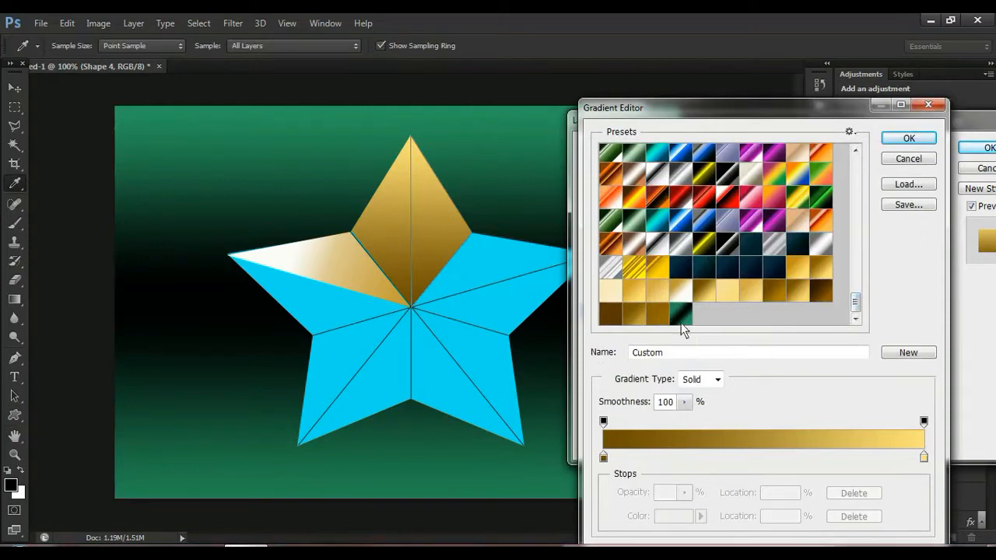
{"action": "left_click", "coordinate": [727, 289]}
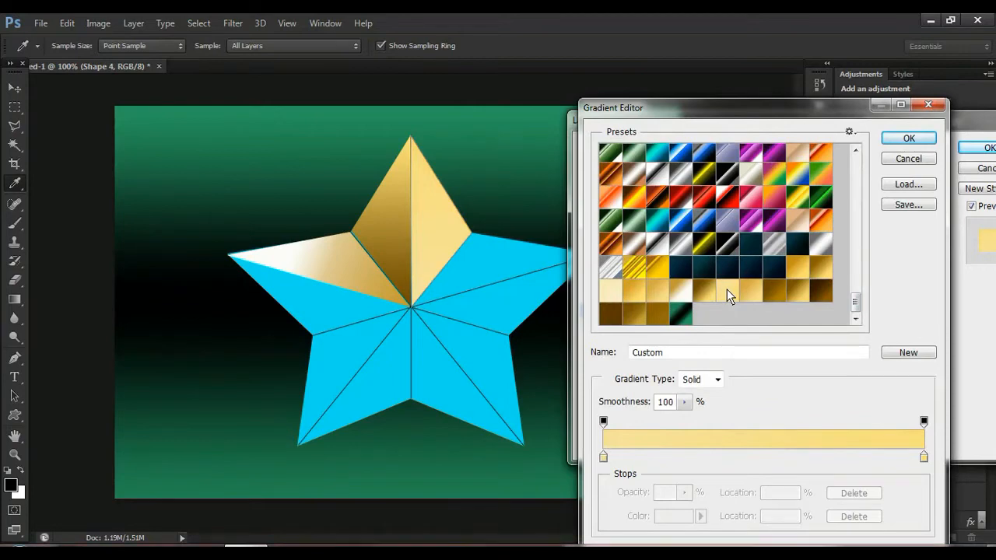
{"action": "left_click", "coordinate": [909, 140]}
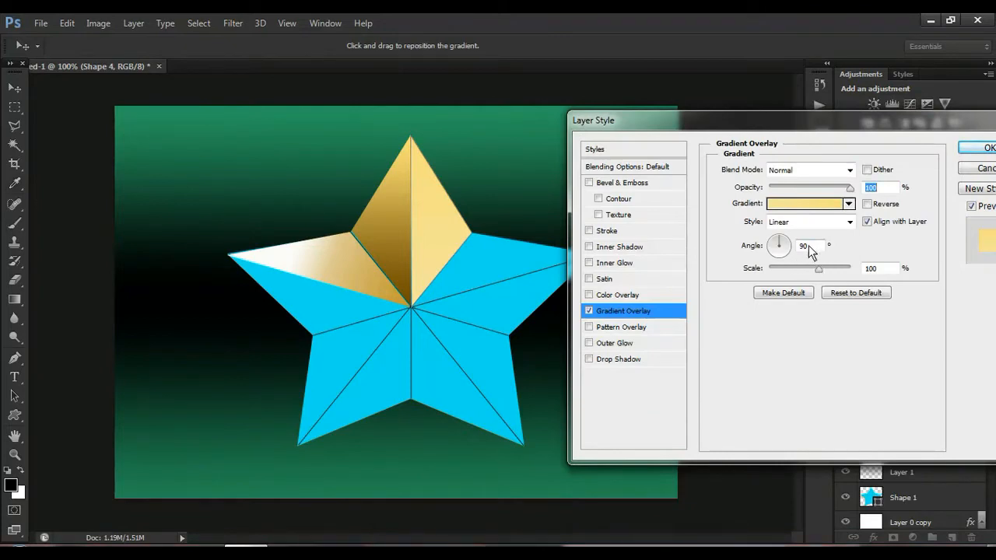
{"action": "left_click", "coordinate": [985, 148]}
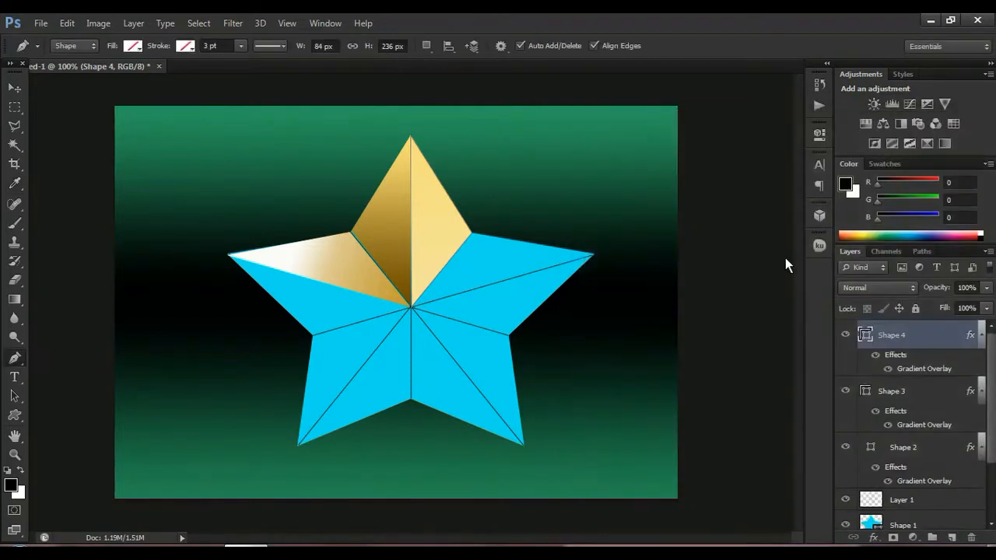
- Draw a closed Pen triangle over the right arm's upper half from the centre via the upper-right notch, re-placing its point on the right tip
{"action": "left_click", "coordinate": [411, 308]}
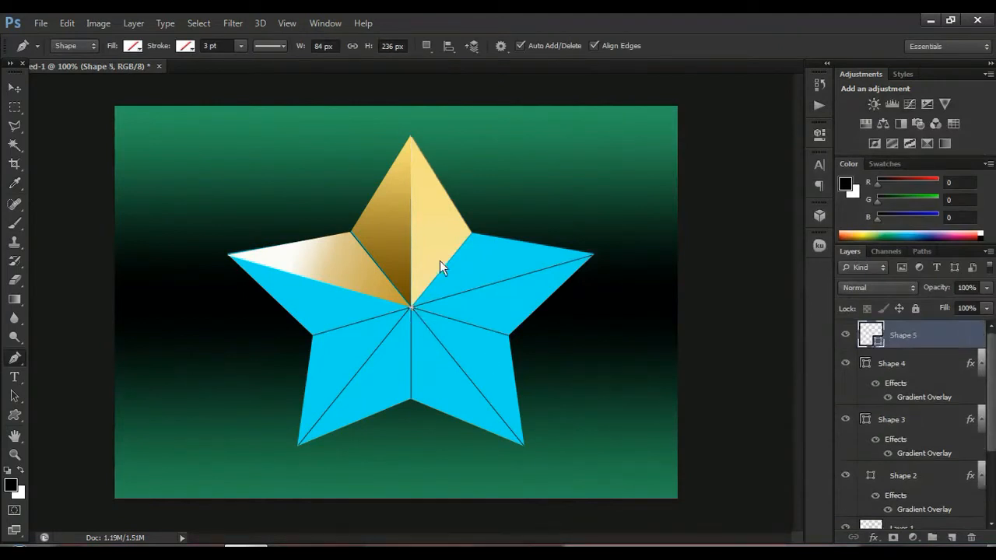
{"action": "left_click", "coordinate": [470, 233]}
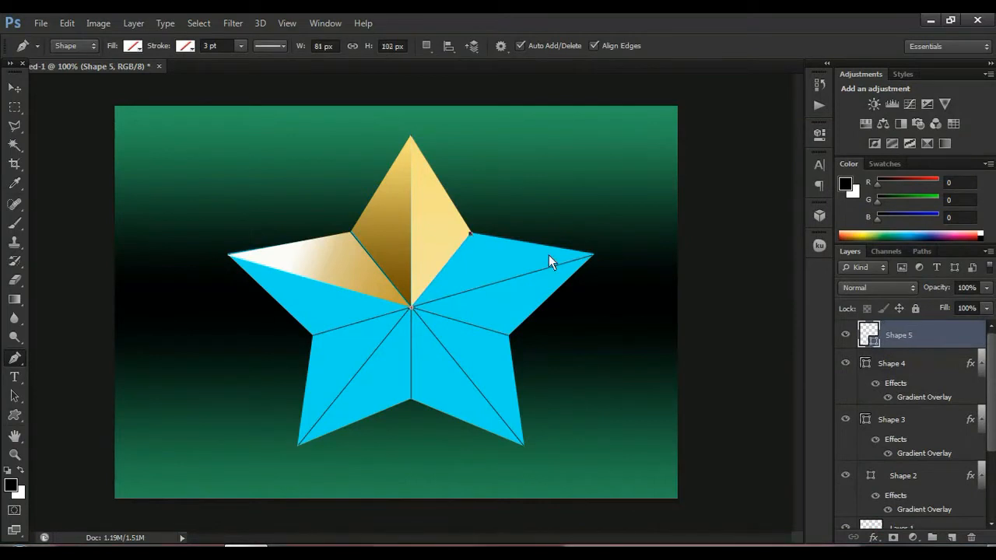
{"action": "left_click", "coordinate": [594, 255]}
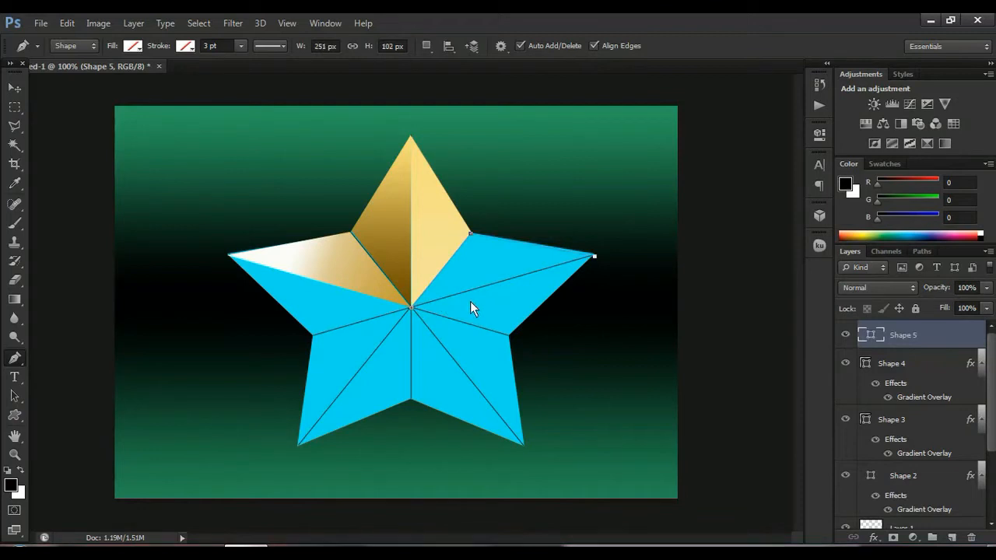
{"action": "key", "text": "ctrl+z"}
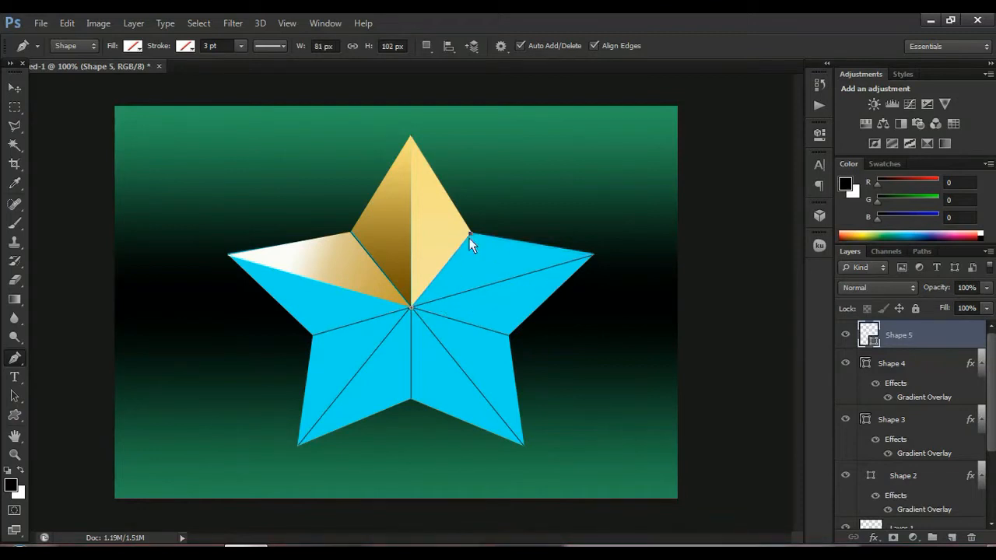
{"action": "left_click", "coordinate": [594, 253]}
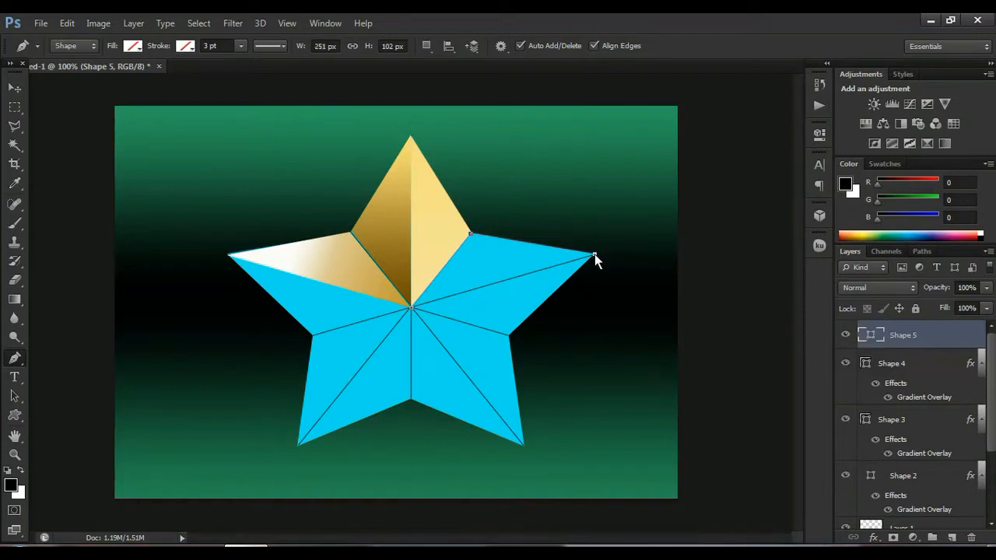
{"action": "left_click", "coordinate": [411, 308]}
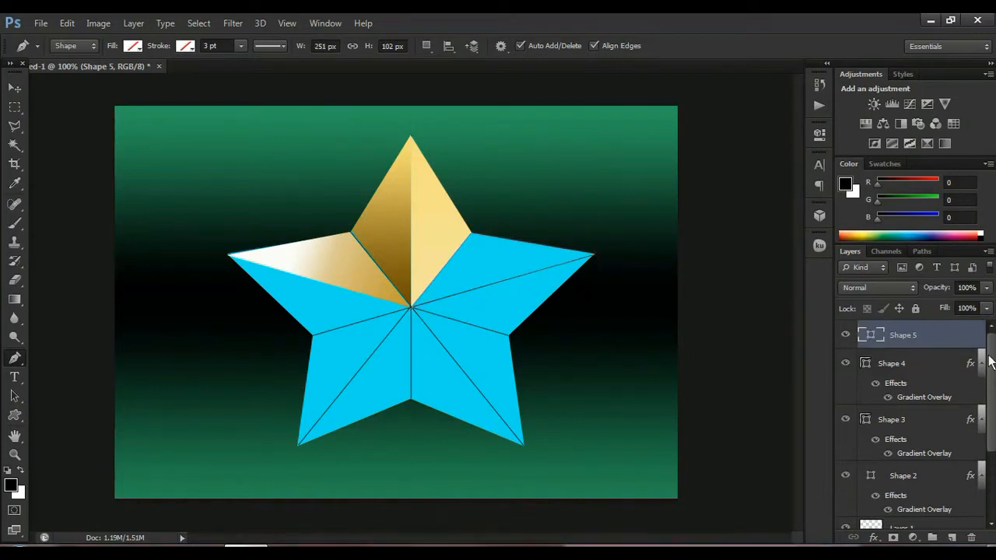
- Give the Shape 5 triangle a Gradient Overlay with the gold-to-light-gold preset and accept the gradient
{"action": "double_click", "coordinate": [965, 340]}
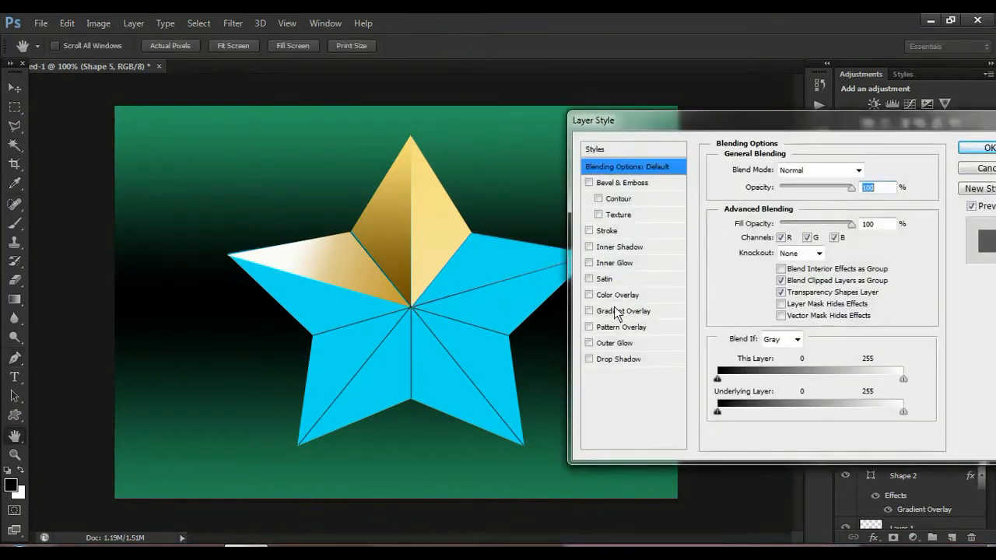
{"action": "left_click", "coordinate": [623, 311]}
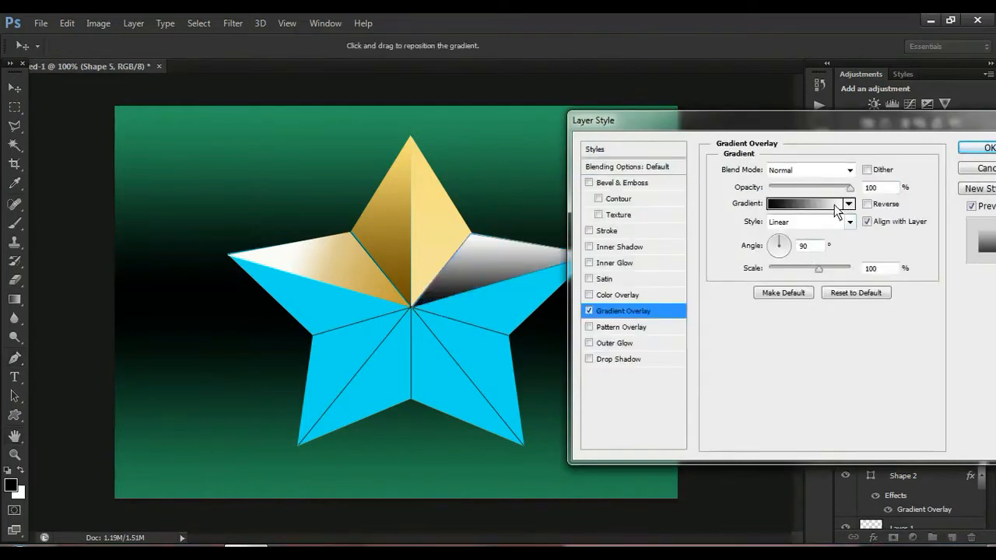
{"action": "left_click", "coordinate": [825, 204]}
{"action": "left_click_drag", "start_coordinate": [855, 170], "coordinate": [871, 317]}
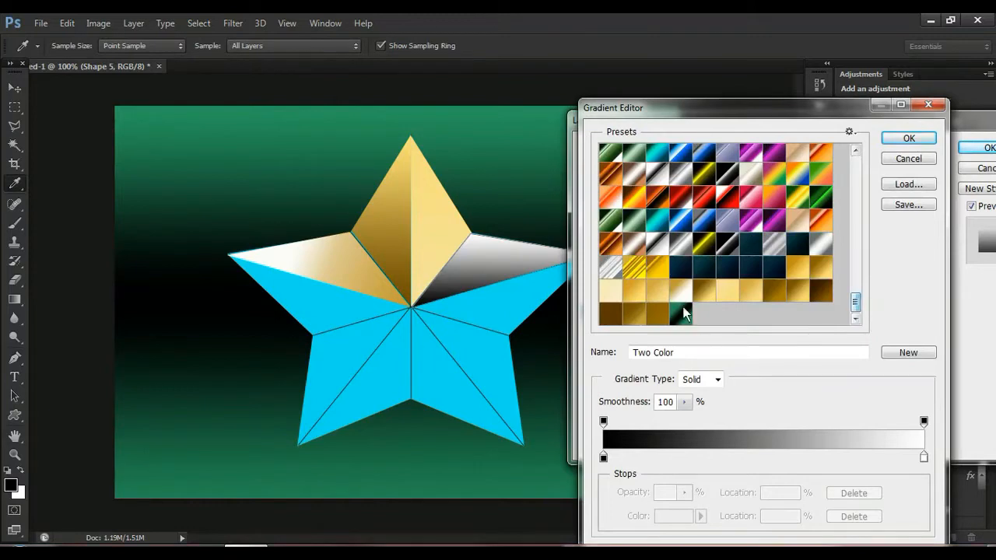
{"action": "left_click", "coordinate": [751, 292]}
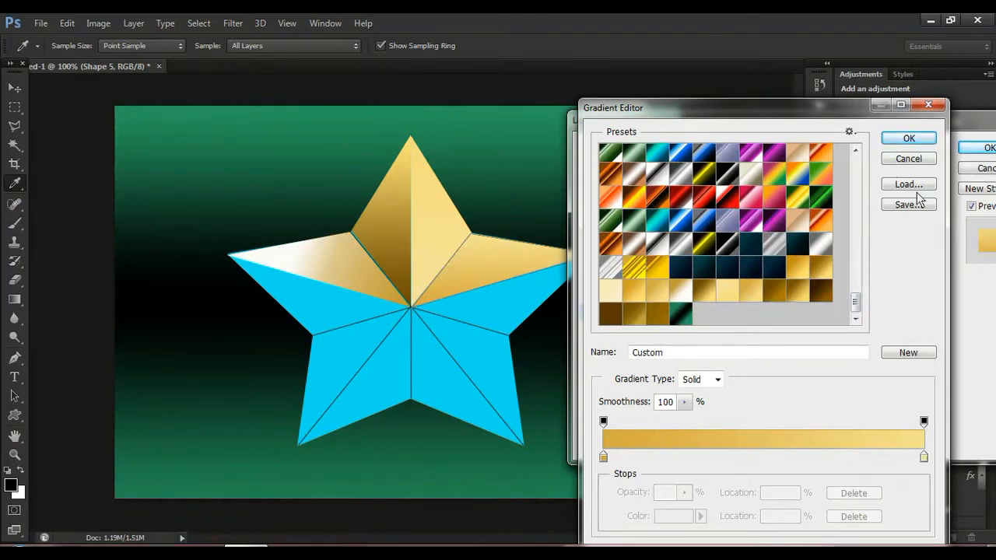
{"action": "left_click", "coordinate": [915, 142]}
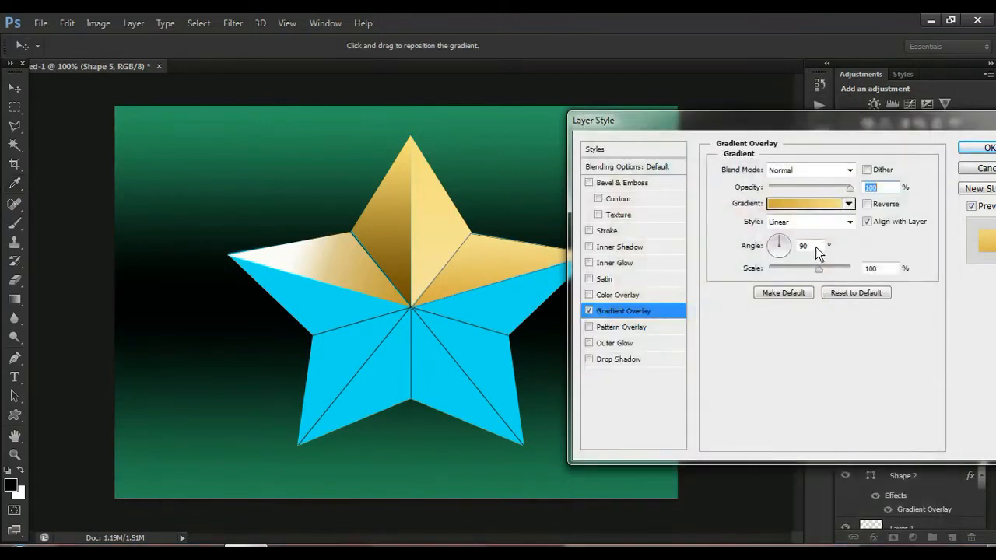
- Set the Shape 5 triangle's Gradient Overlay angle to 51° and apply the layer style
{"action": "double_click", "coordinate": [807, 245]}
{"action": "key", "text": "BackSpace"}
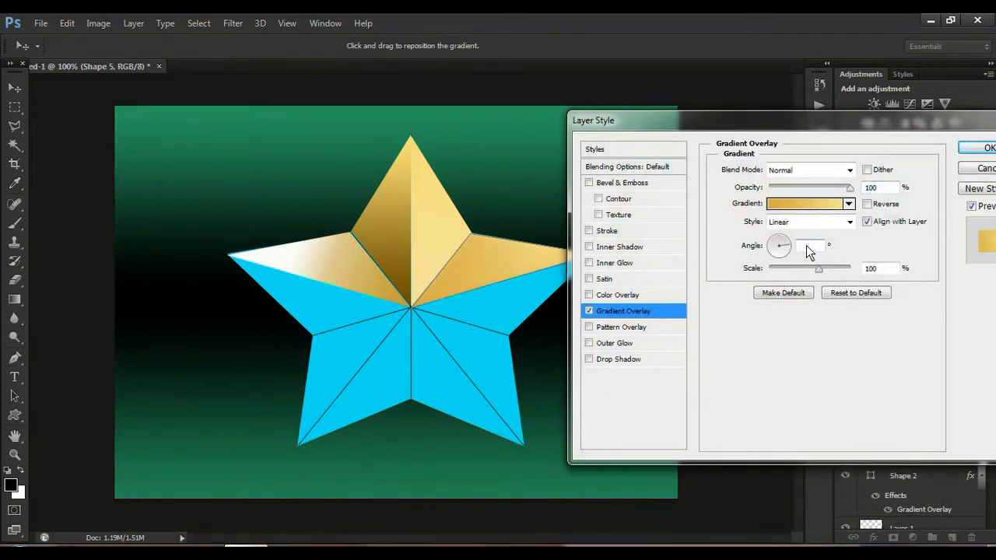
{"action": "type", "text": "51"}
{"action": "left_click", "coordinate": [989, 150]}
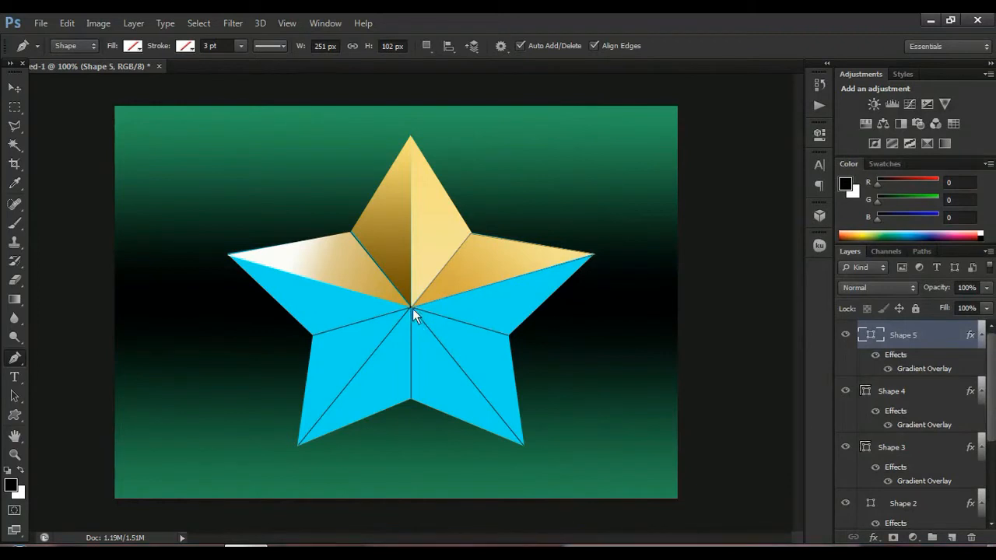
- Draw a closed Pen triangle over the right arm's lower half from the centre through the right tip and the lower-right notch
{"action": "left_click", "coordinate": [591, 254]}
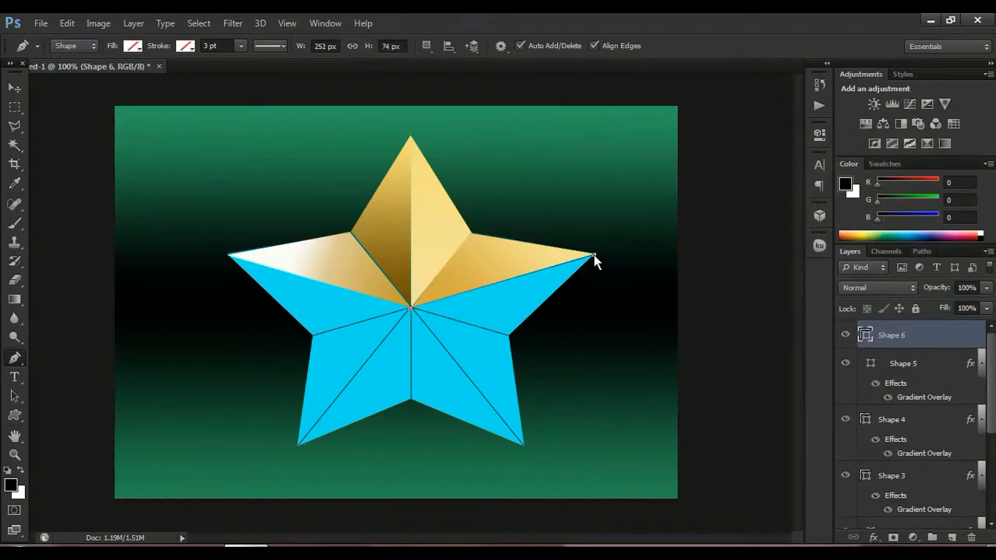
{"action": "left_click", "coordinate": [509, 334]}
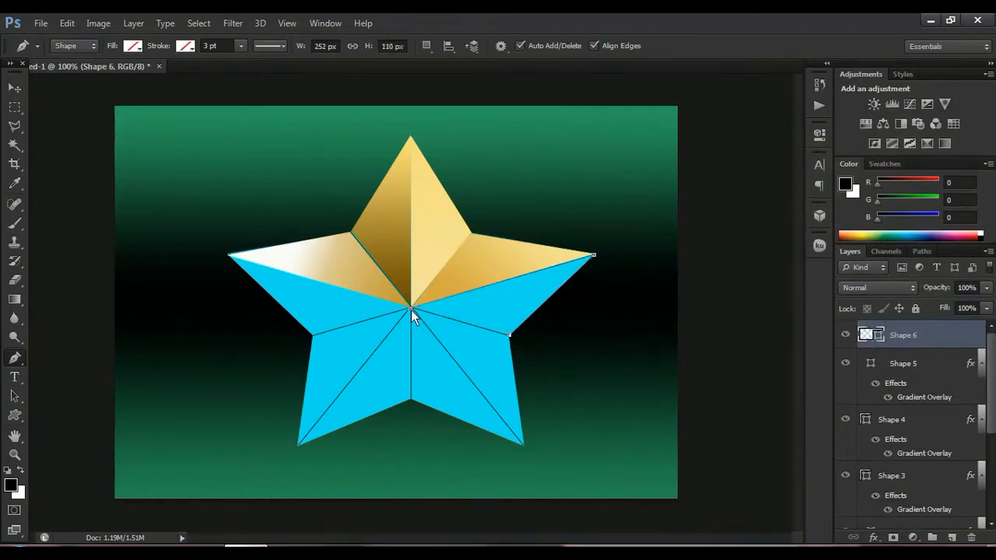
{"action": "left_click", "coordinate": [411, 309]}
- Give the Shape 6 triangle a Gradient Overlay with the dark-brown-to-golden-brown preset and accept the gradient
{"action": "double_click", "coordinate": [961, 336]}
{"action": "left_click", "coordinate": [623, 311]}
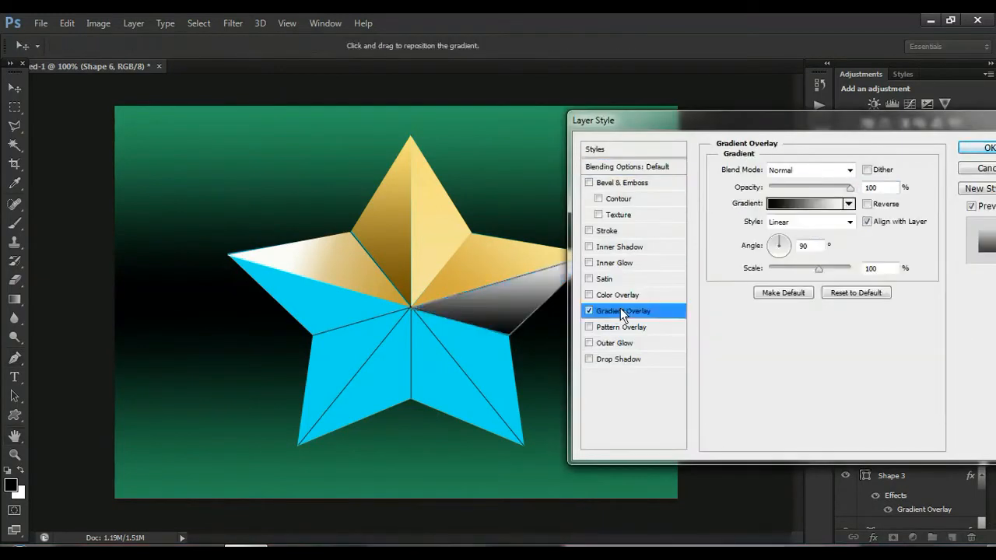
{"action": "left_click", "coordinate": [834, 206]}
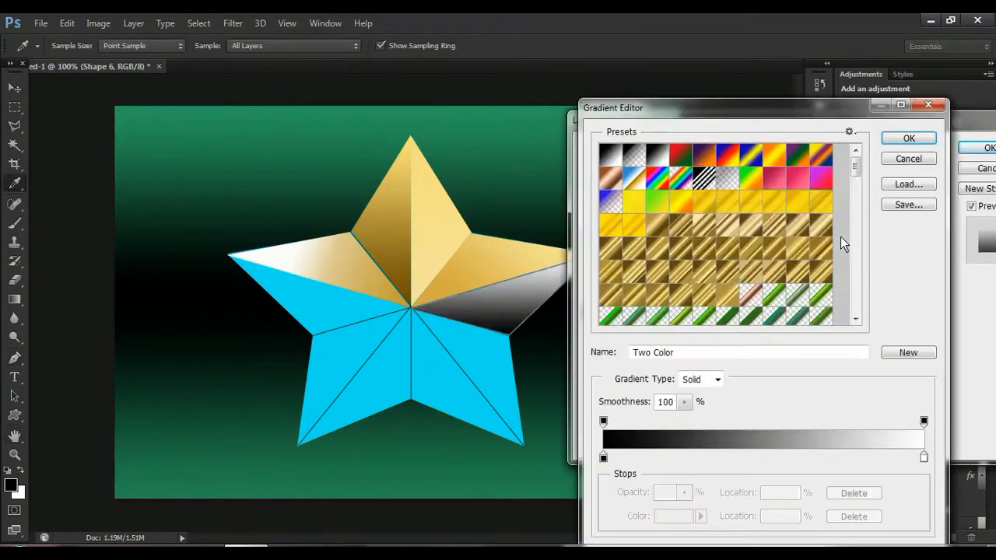
{"action": "left_click_drag", "start_coordinate": [856, 159], "coordinate": [874, 316]}
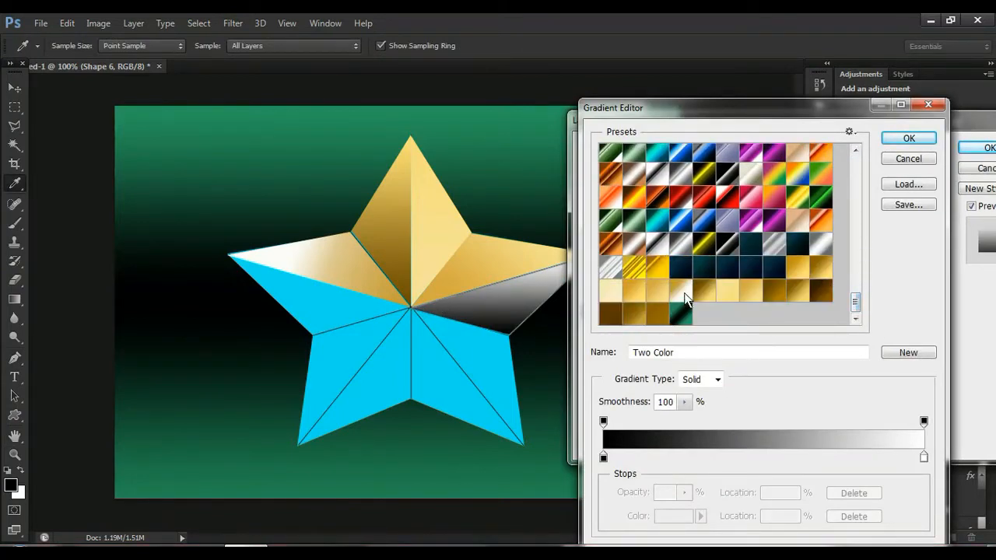
{"action": "left_click", "coordinate": [780, 292]}
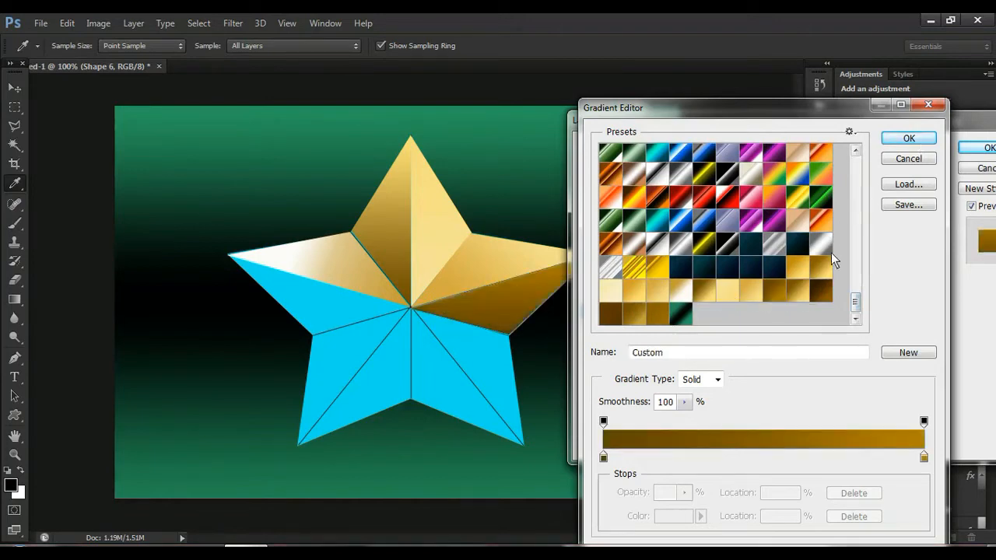
{"action": "left_click", "coordinate": [908, 137]}
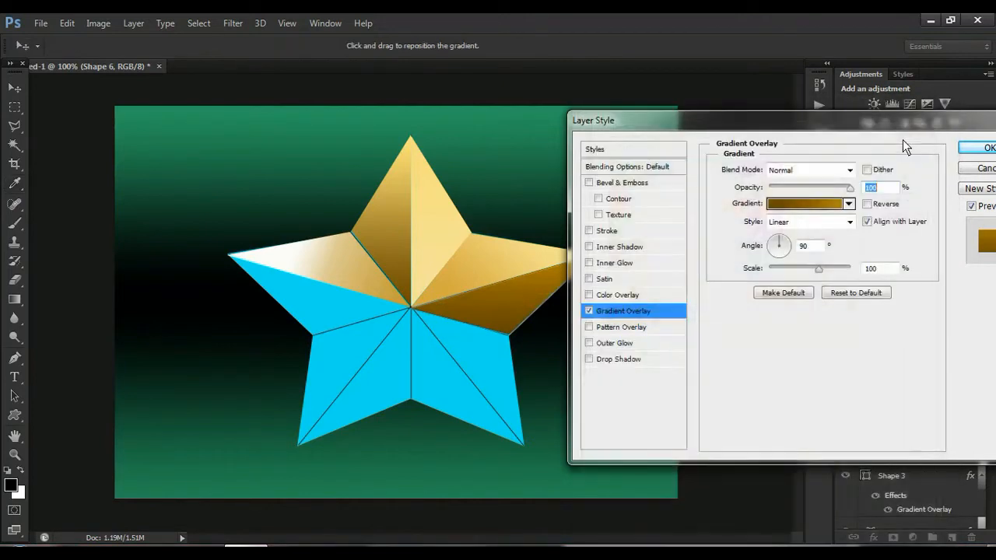
- Set the Shape 6 triangle's Gradient Overlay angle to 0° and apply the layer style
{"action": "left_click", "coordinate": [812, 247]}
{"action": "key", "text": "BackSpace"}
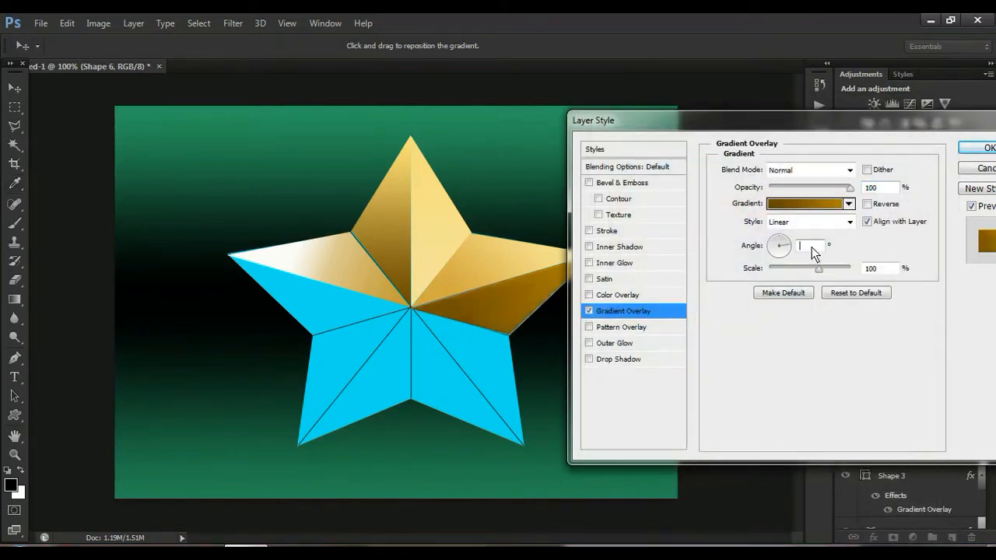
{"action": "type", "text": "0"}
{"action": "left_click", "coordinate": [986, 150]}
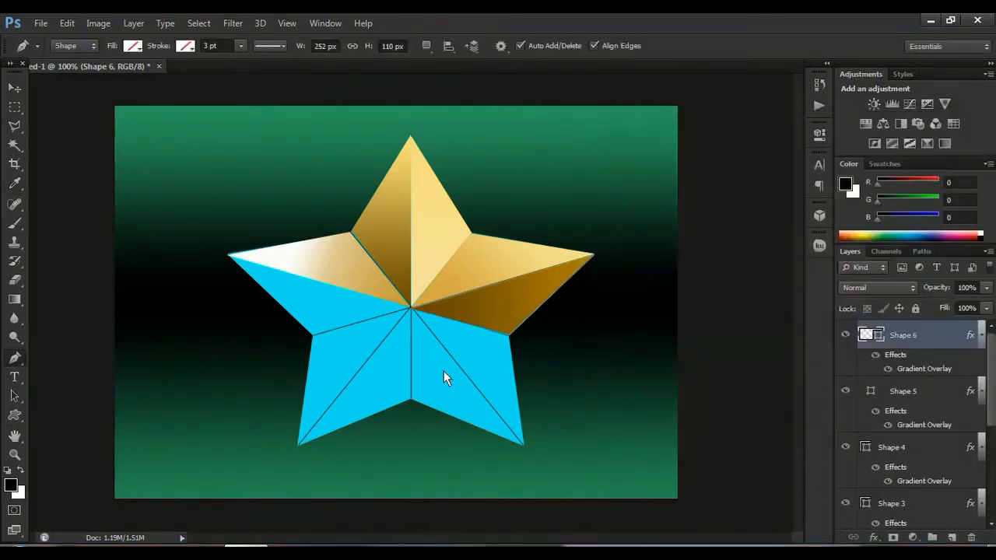
- Draw a closed Pen triangle over the lower-right arm's outer half from the centre through the lower-right notch and the lower-right tip
{"action": "left_click", "coordinate": [410, 310]}
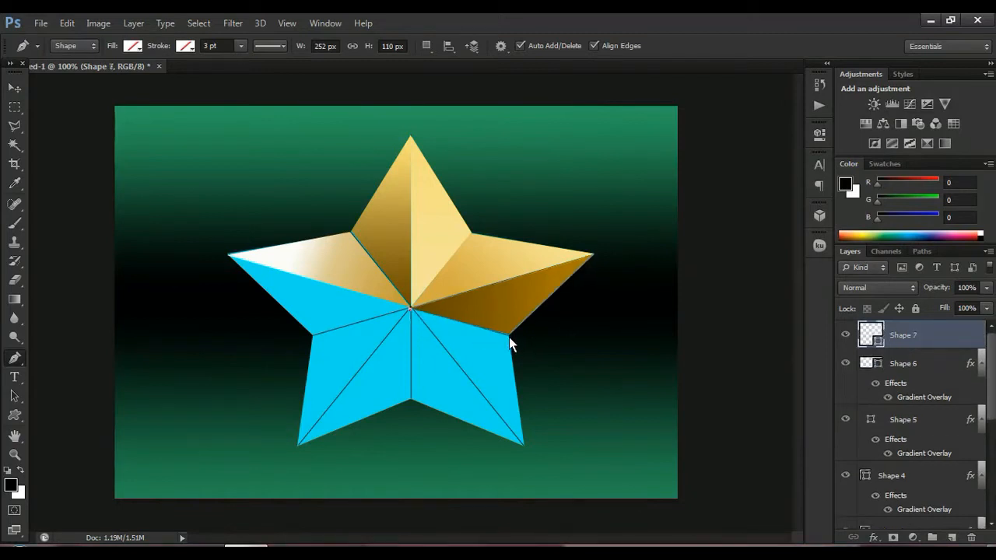
{"action": "left_click", "coordinate": [509, 337]}
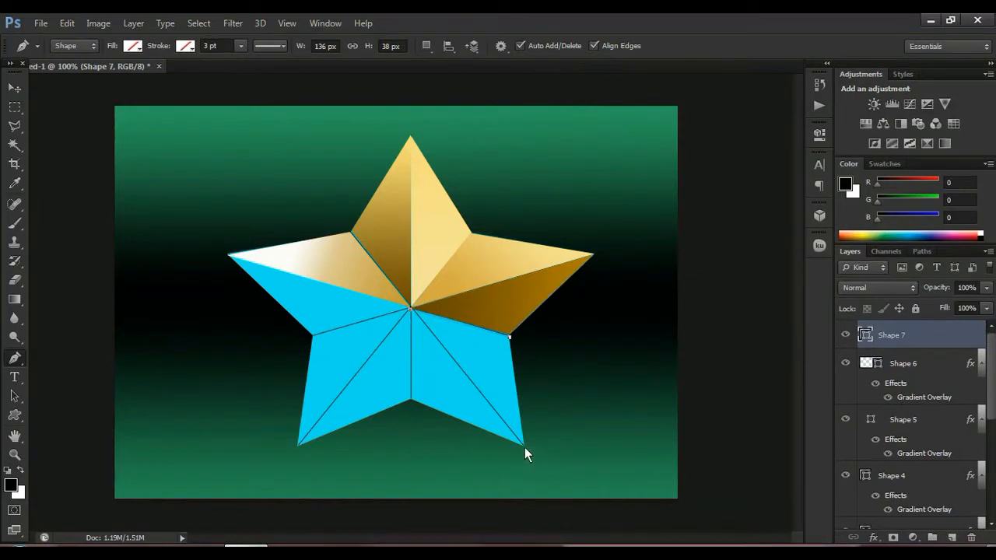
{"action": "left_click", "coordinate": [525, 448]}
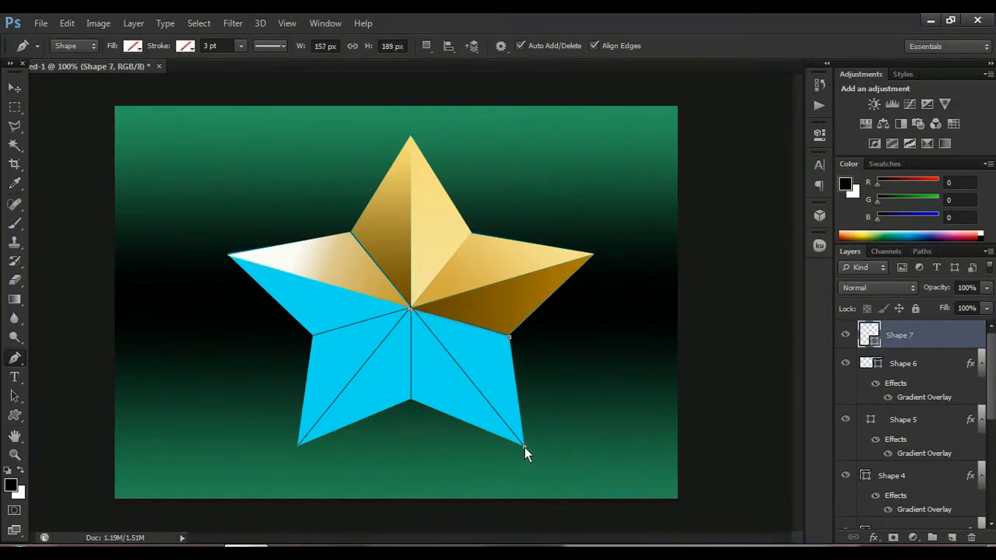
{"action": "left_click", "coordinate": [409, 309]}
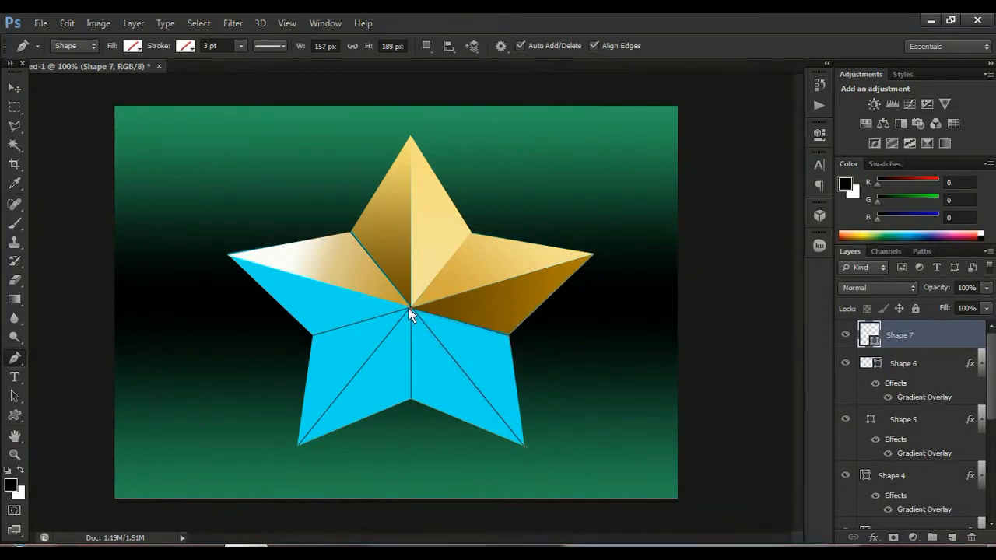
- Give the Shape 7 triangle a Gradient Overlay with the dark-brown-to-light-gold preset and accept the gradient
{"action": "double_click", "coordinate": [973, 334]}
{"action": "left_click", "coordinate": [629, 312]}
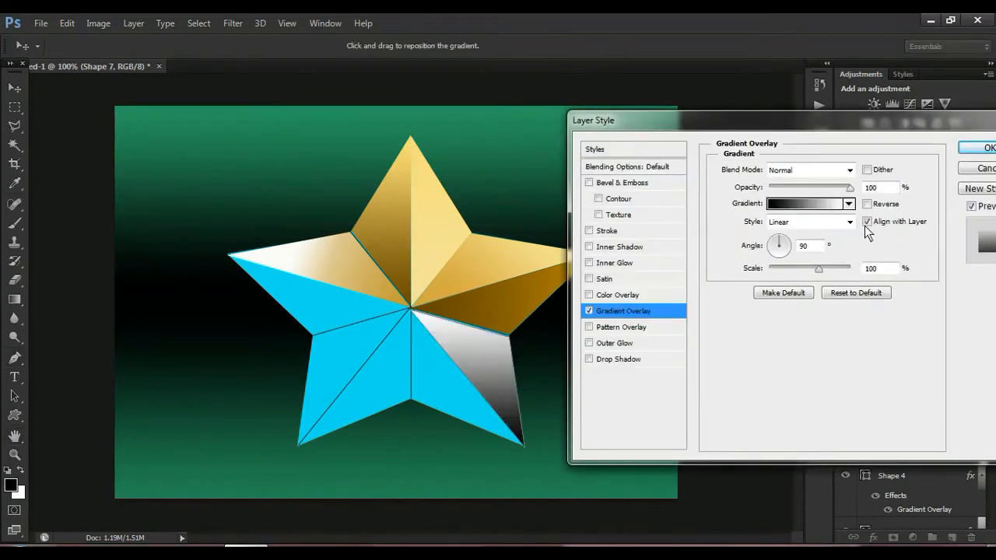
{"action": "left_click", "coordinate": [829, 202]}
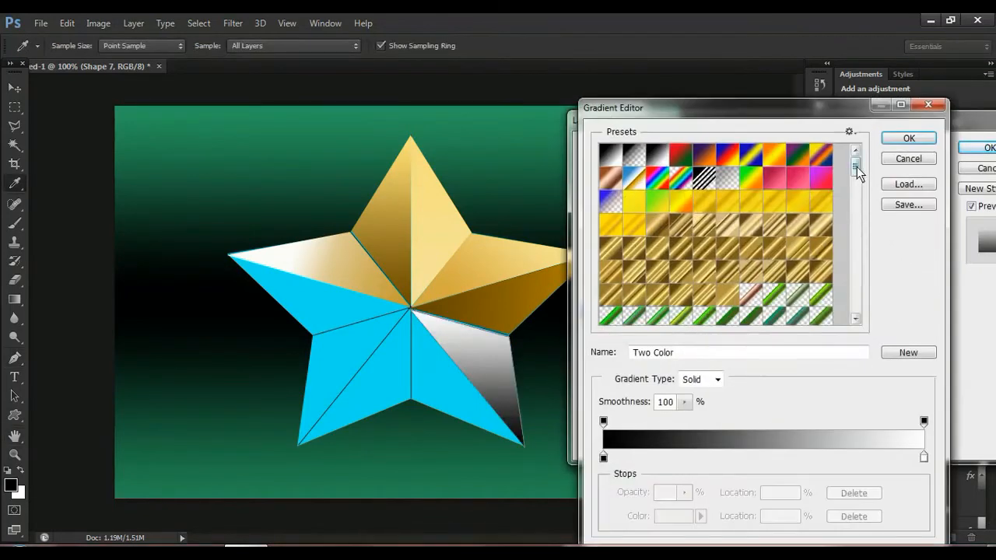
{"action": "left_click_drag", "start_coordinate": [856, 166], "coordinate": [873, 317]}
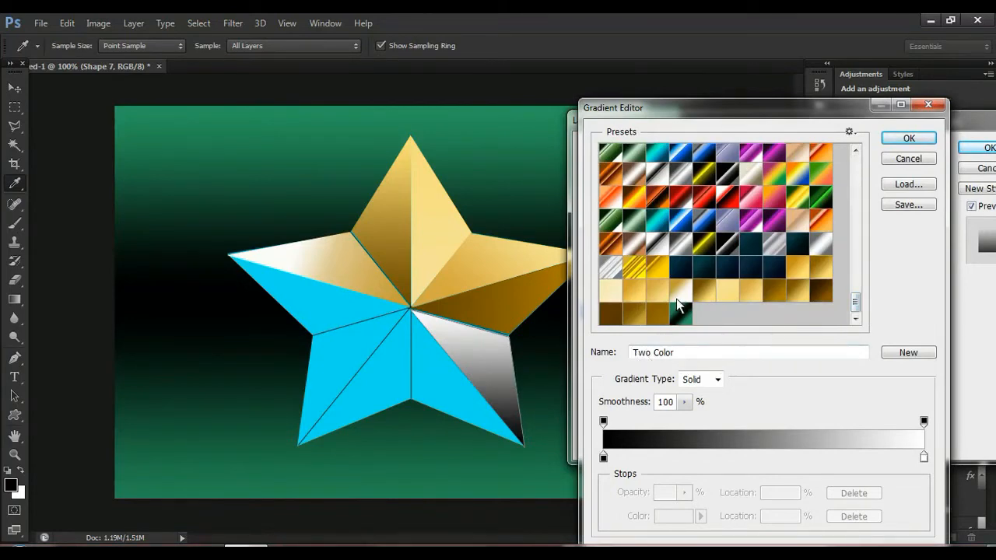
{"action": "left_click", "coordinate": [799, 286]}
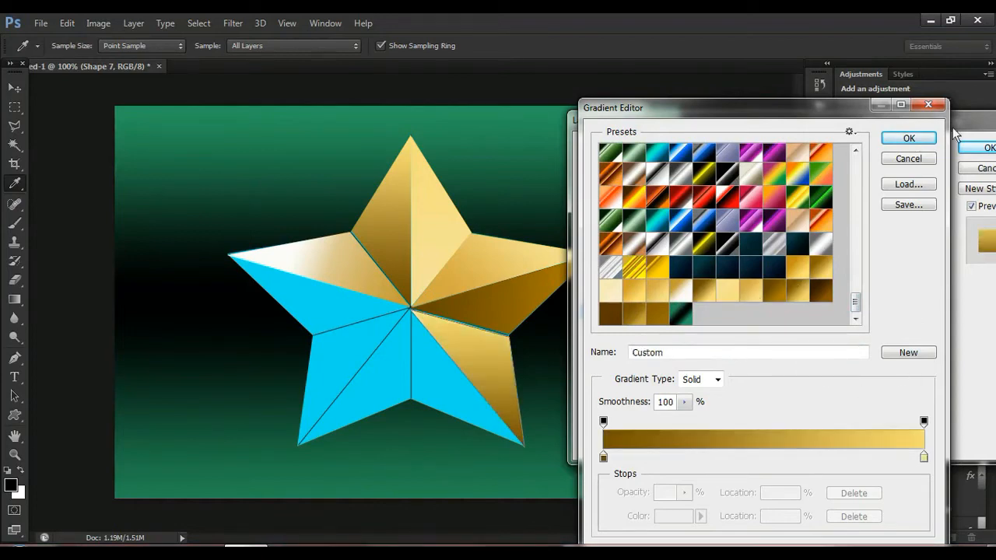
{"action": "left_click", "coordinate": [909, 138]}
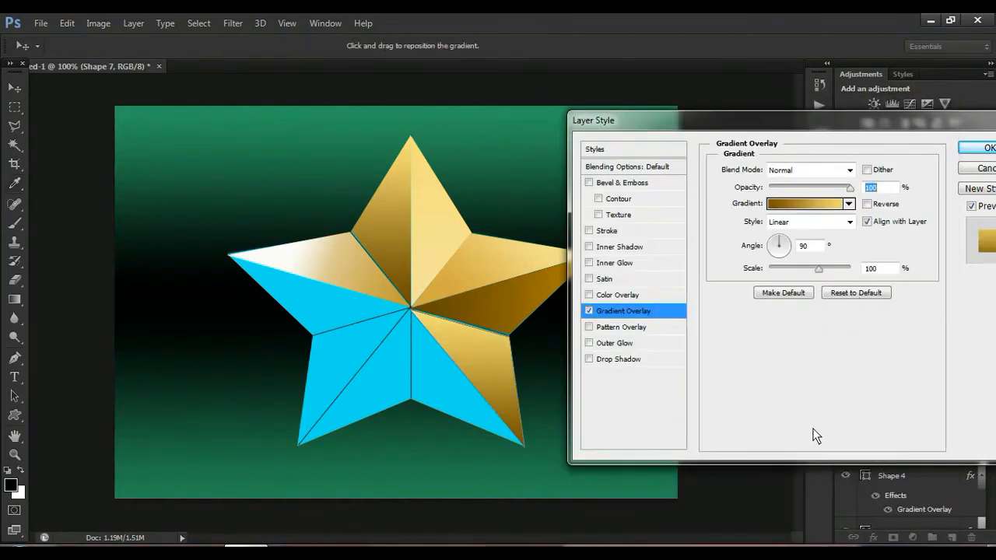
- Set the Shape 7 triangle's Gradient Overlay angle to 111° and make the overlay settings the default
{"action": "left_click", "coordinate": [810, 247]}
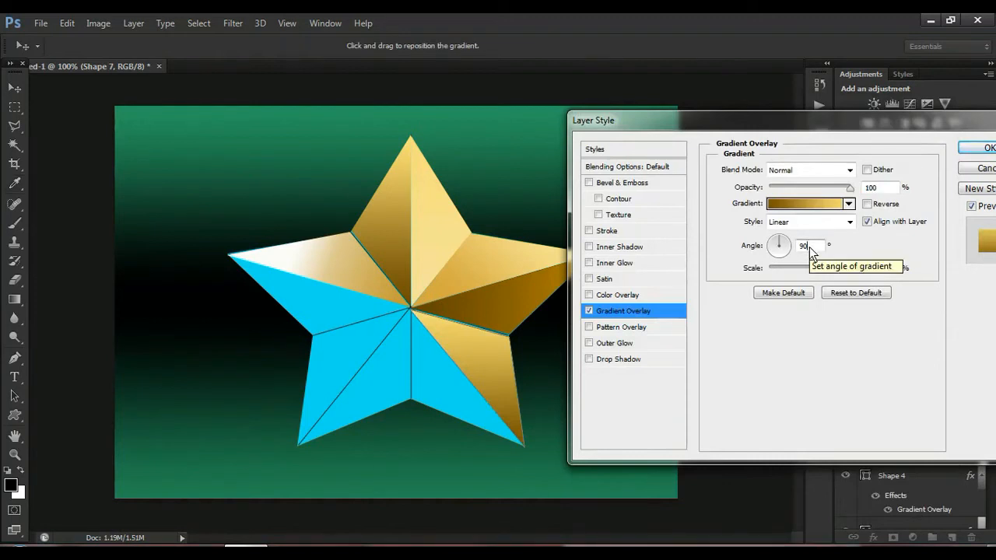
{"action": "key", "text": "BackSpace"}
{"action": "key", "text": "BackSpace"}
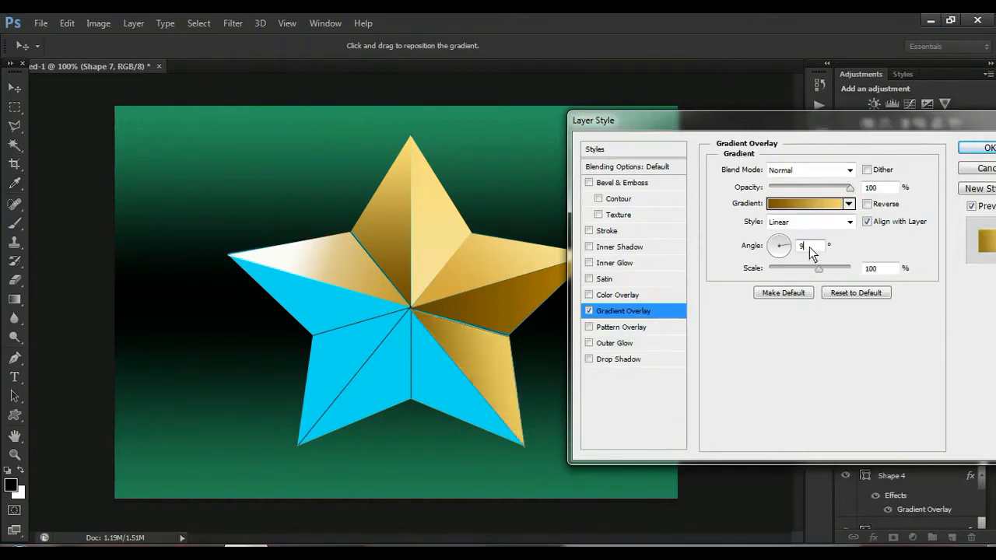
{"action": "type", "text": "111"}
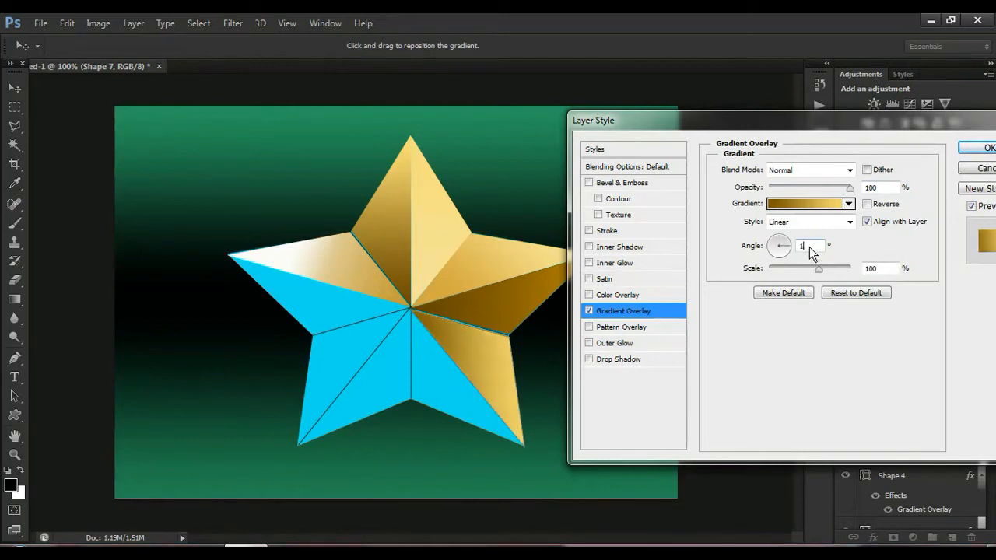
{"action": "left_click", "coordinate": [794, 293]}
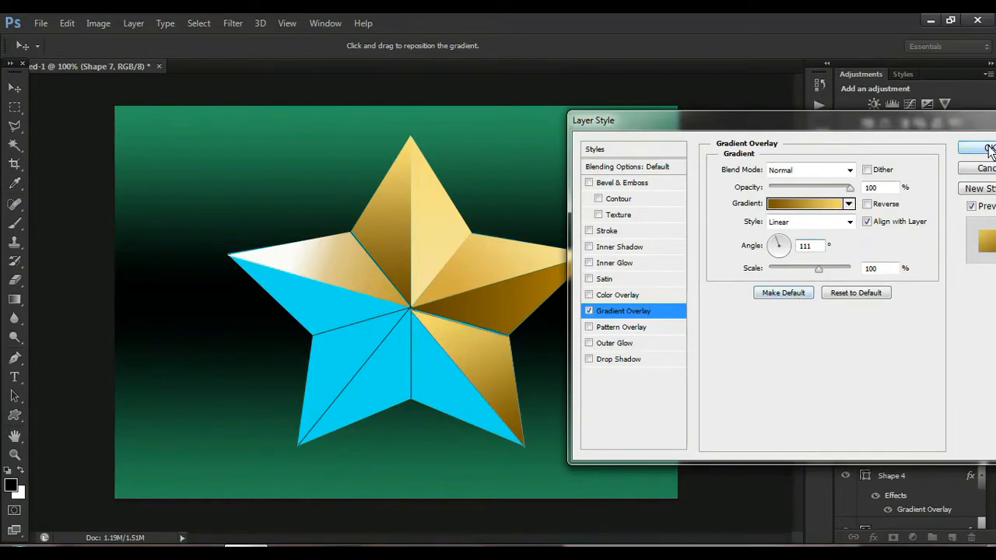
- Add a dark brown colour stop to the Shape 7 gradient and move it to the 60% location
{"action": "left_click", "coordinate": [829, 204]}
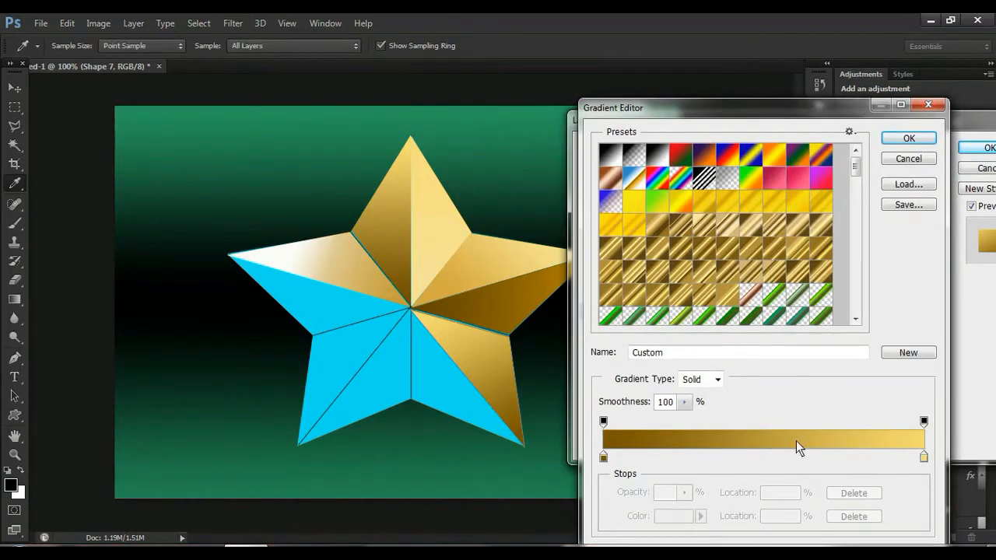
{"action": "left_click", "coordinate": [919, 137]}
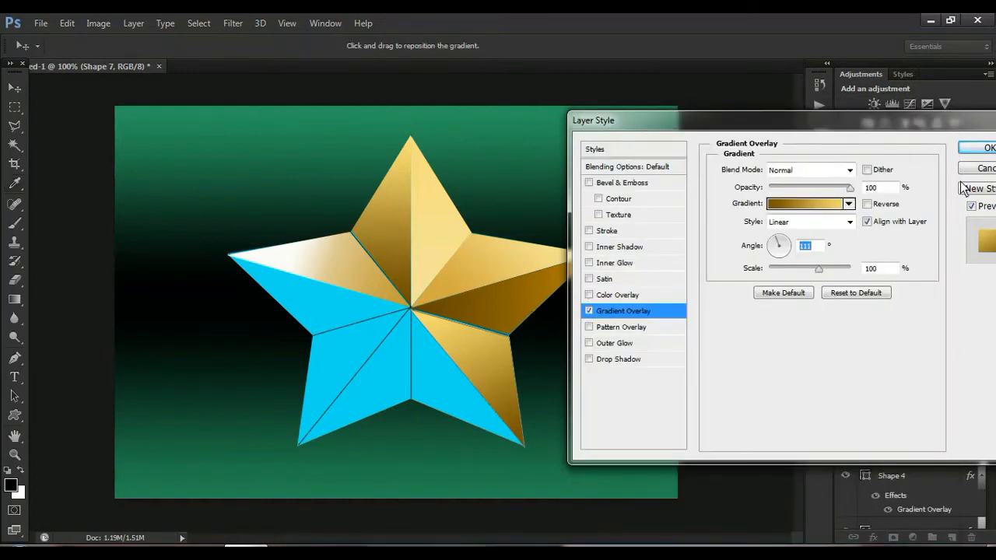
{"action": "left_click", "coordinate": [809, 201]}
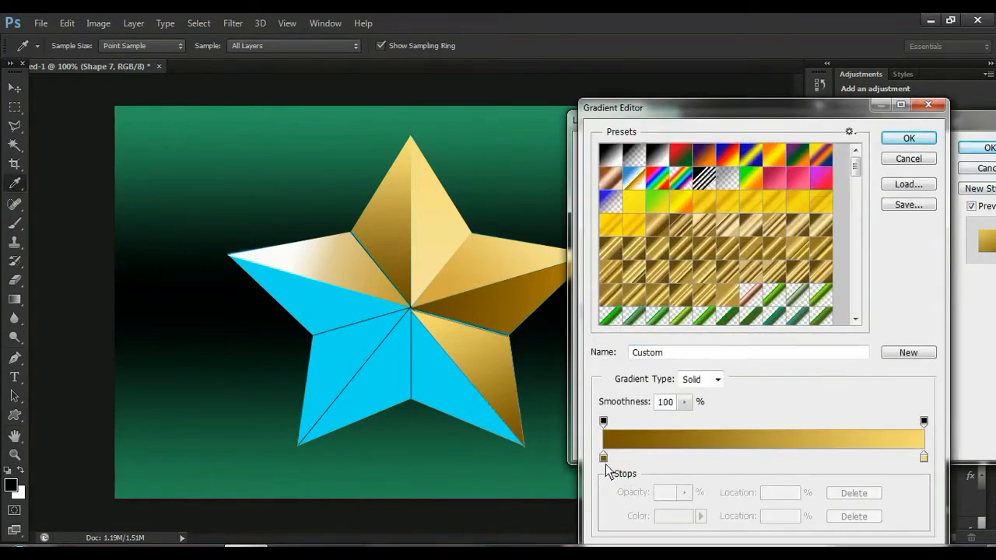
{"action": "left_click", "coordinate": [604, 458]}
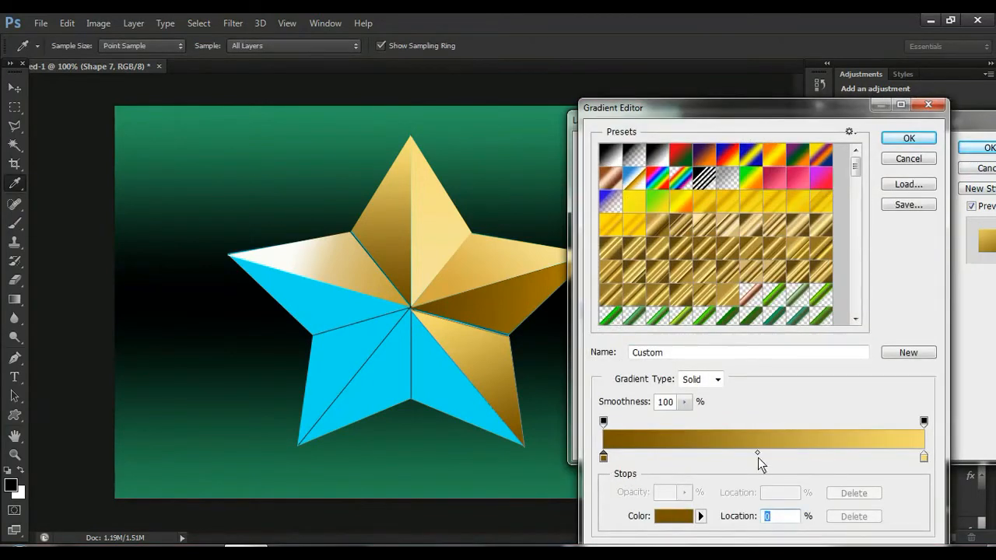
{"action": "left_click_drag", "start_coordinate": [758, 453], "coordinate": [818, 450]}
{"action": "left_click", "coordinate": [801, 457]}
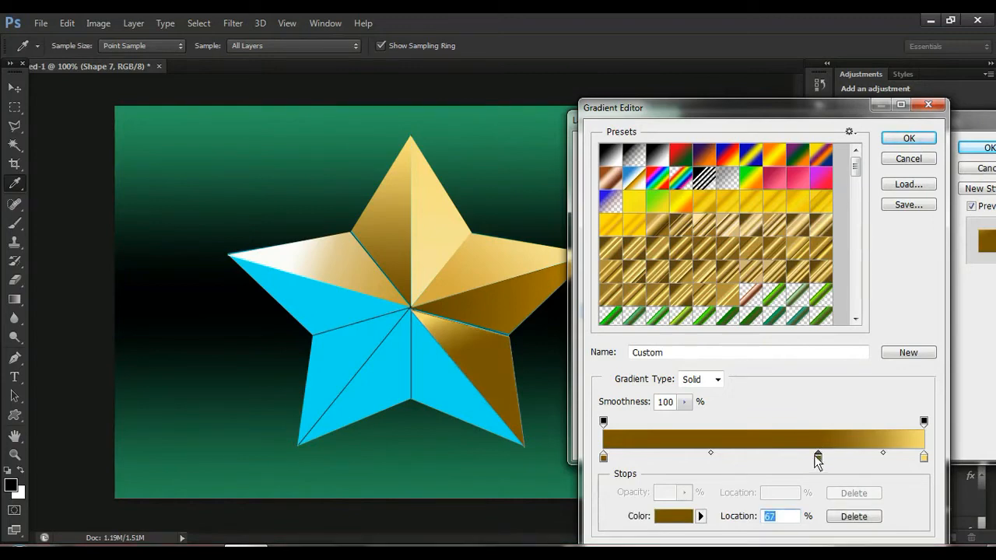
{"action": "left_click_drag", "start_coordinate": [817, 457], "coordinate": [794, 457]}
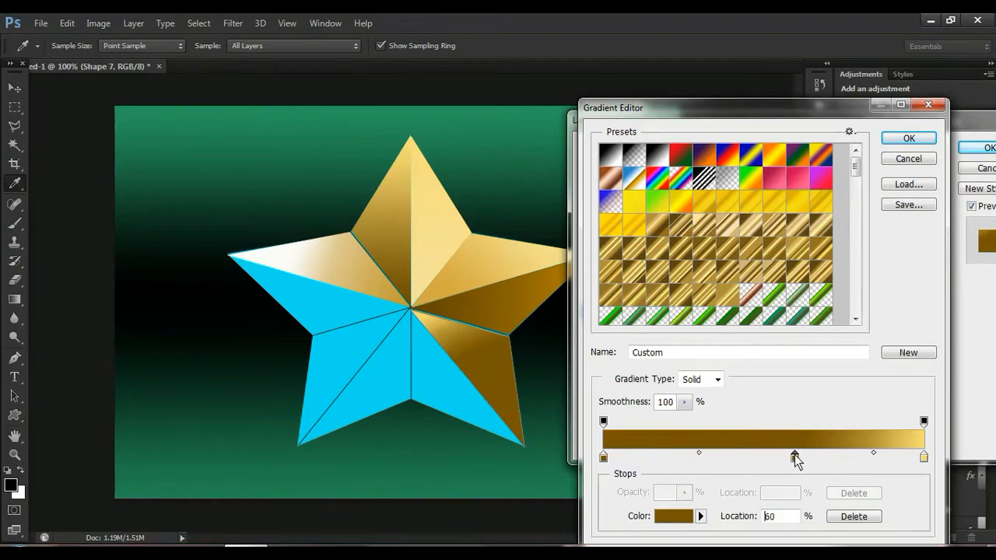
- Change the Shape 7 gradient's light gold end stop to colour b49c3d and apply the layer style
{"action": "left_click", "coordinate": [924, 457]}
{"action": "left_click", "coordinate": [676, 516]}
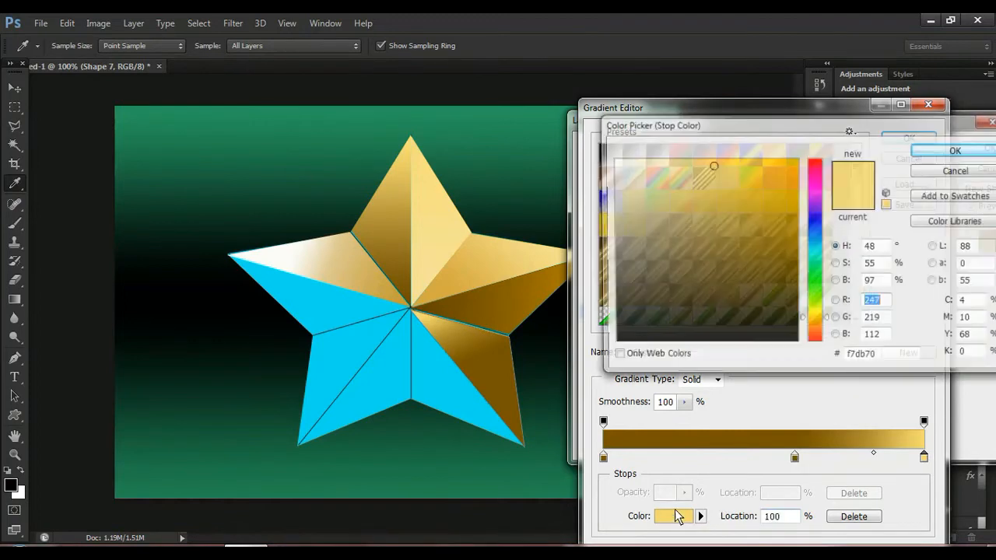
{"action": "left_click", "coordinate": [734, 214]}
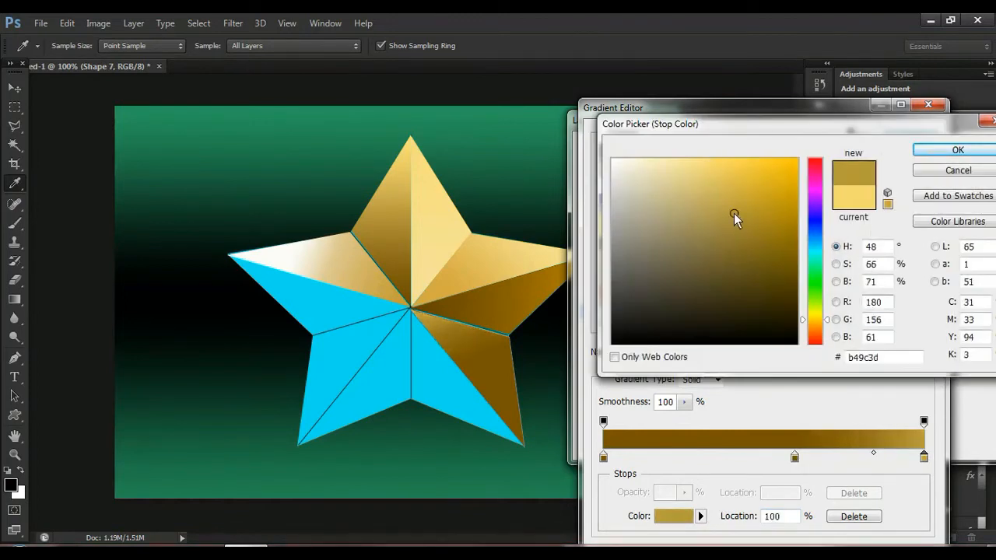
{"action": "left_click", "coordinate": [957, 150]}
{"action": "left_click", "coordinate": [913, 141]}
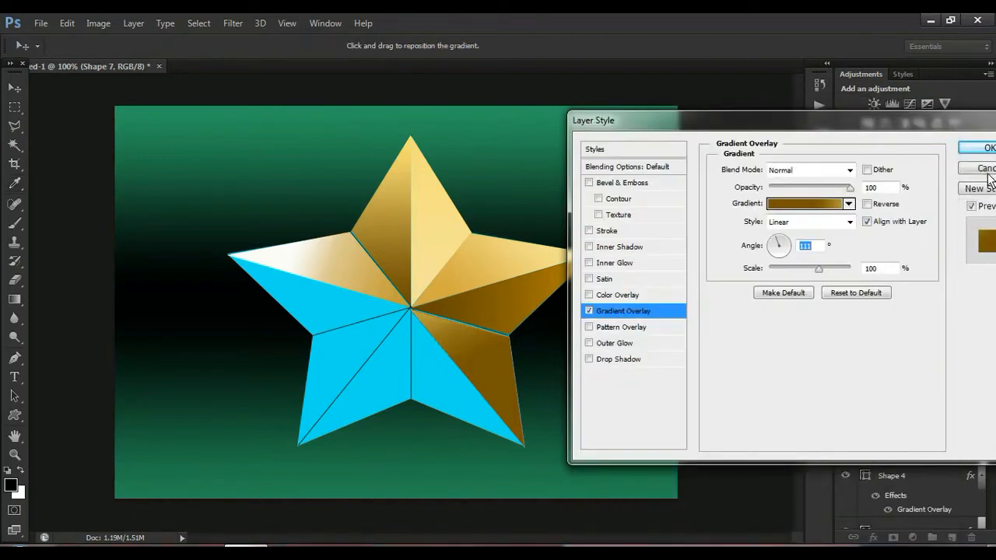
{"action": "left_click", "coordinate": [982, 148]}
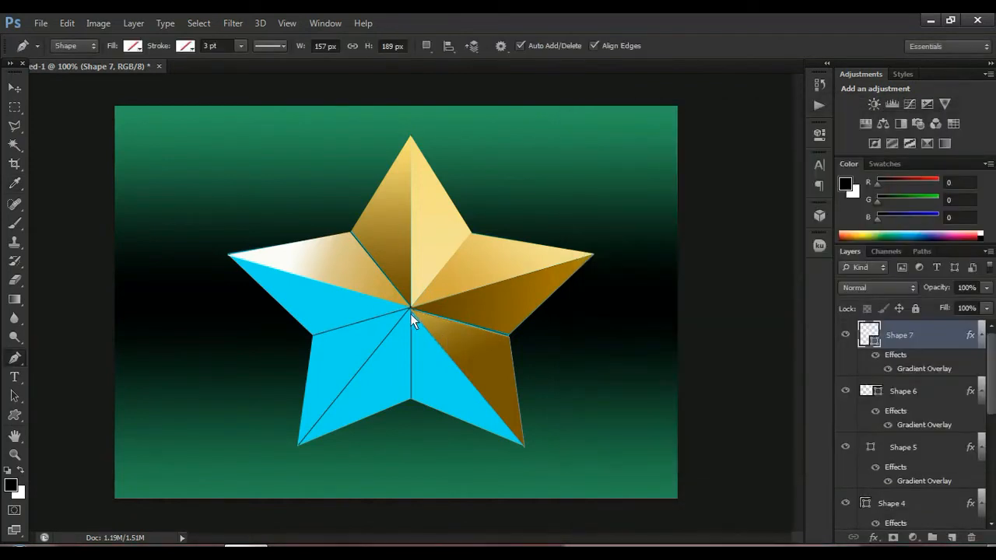
- Draw a Pen triangle over the lower-right arm's inner half from the centre through the lower-right tip and the bottom notch
{"action": "left_click", "coordinate": [411, 312]}
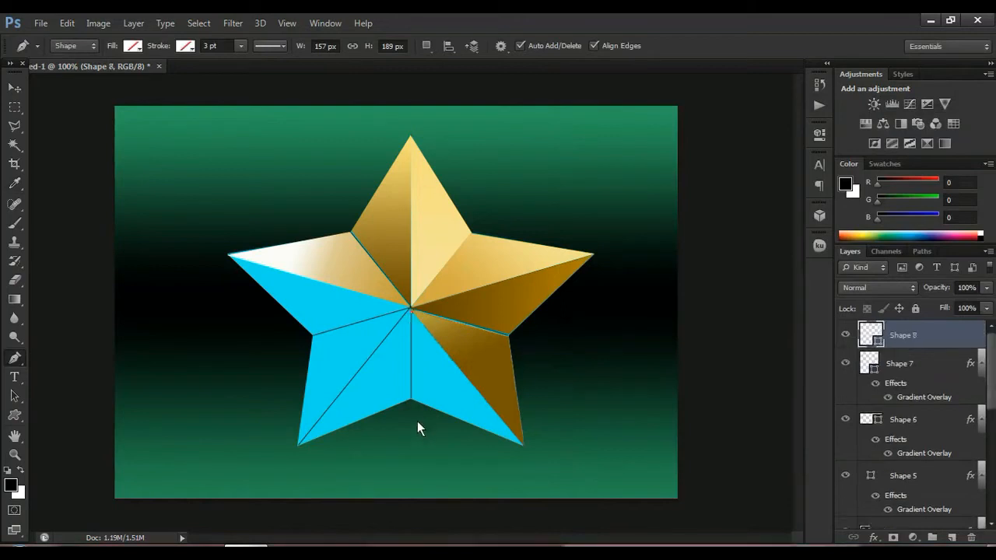
{"action": "left_click", "coordinate": [524, 447]}
{"action": "left_click", "coordinate": [411, 401]}
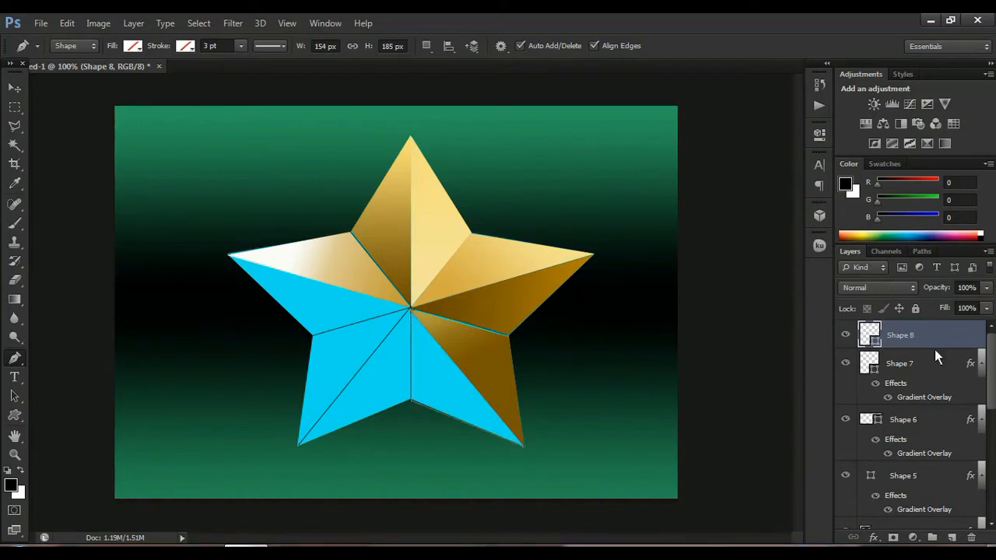
- Add a Gradient Overlay to the Shape 8 triangle using the preset that runs from near-black brown to medium brown
{"action": "double_click", "coordinate": [969, 333]}
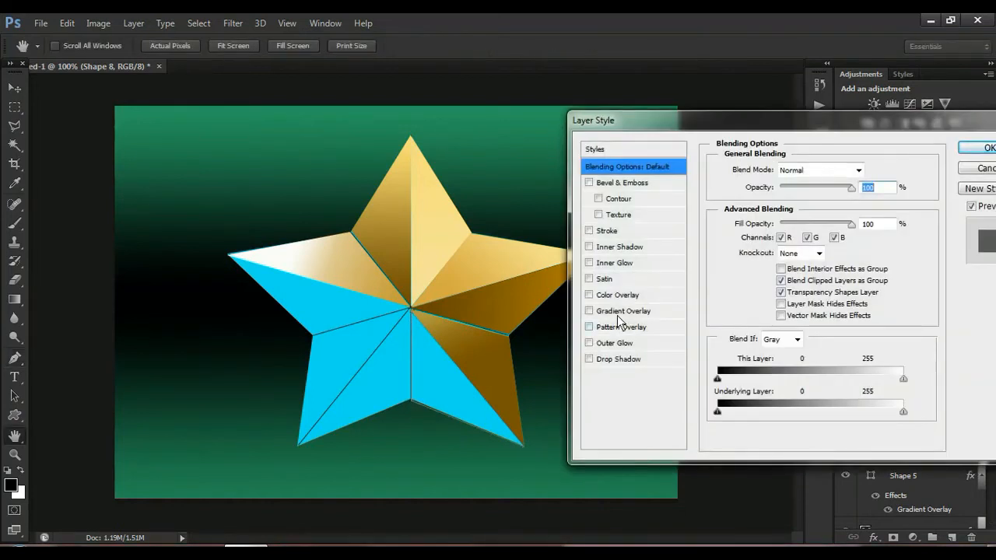
{"action": "left_click", "coordinate": [634, 313]}
{"action": "left_click", "coordinate": [827, 203]}
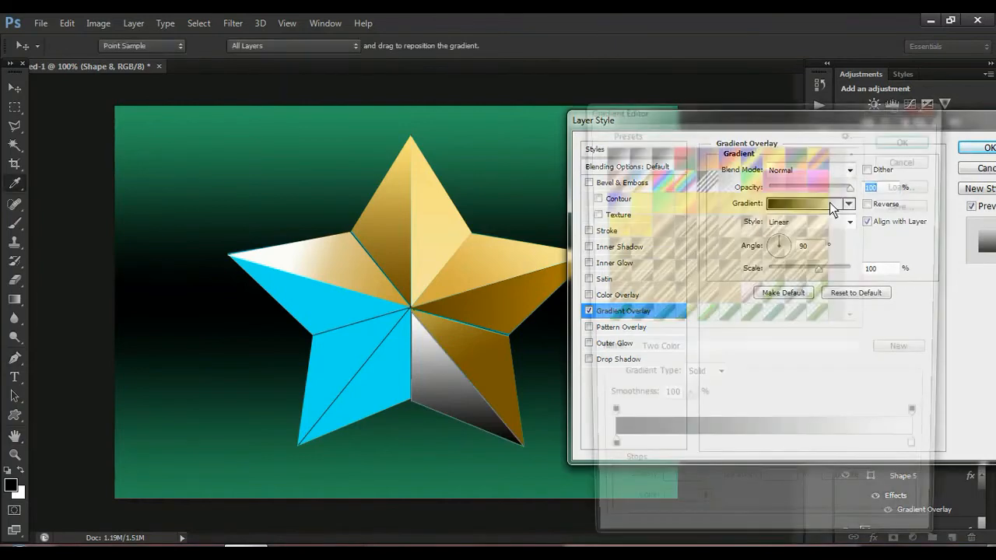
{"action": "left_click_drag", "start_coordinate": [859, 171], "coordinate": [866, 309]}
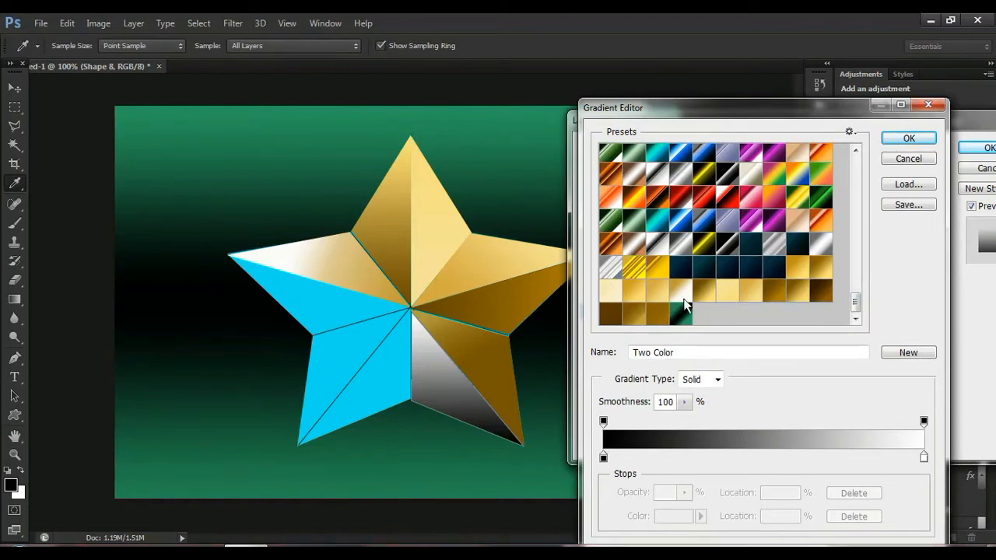
{"action": "left_click", "coordinate": [821, 291]}
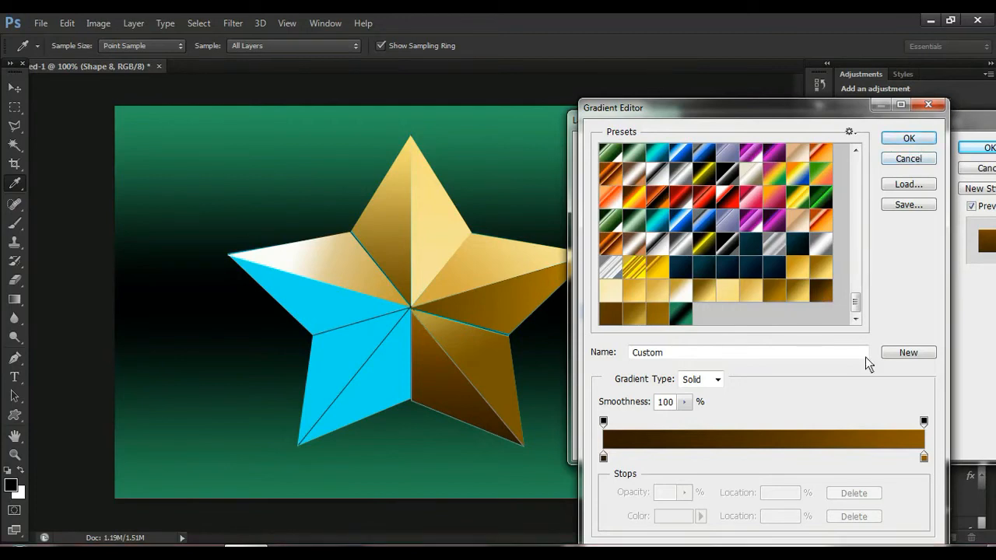
{"action": "left_click", "coordinate": [912, 138]}
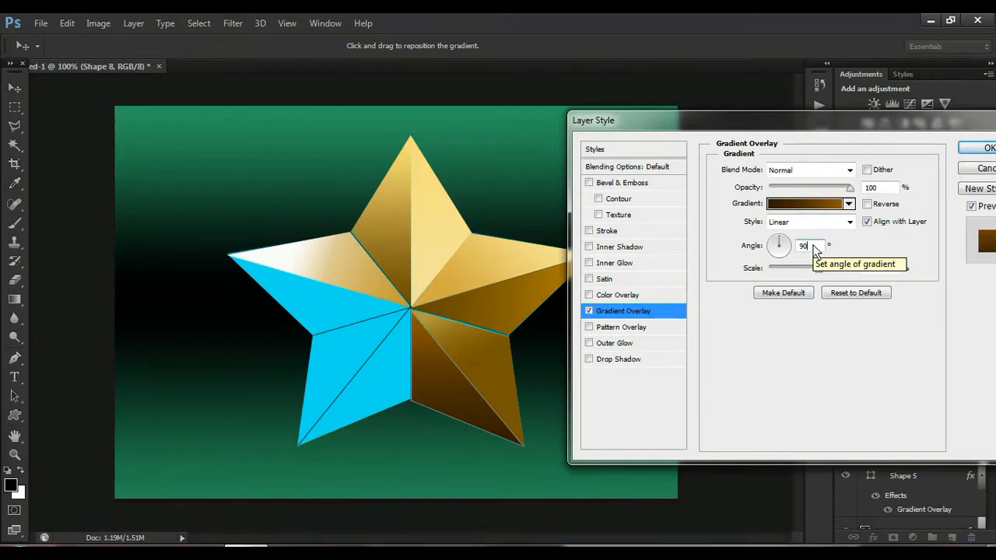
- Set the Shape 8 Gradient Overlay angle to 146° and apply the layer style
{"action": "key", "text": "BackSpace"}
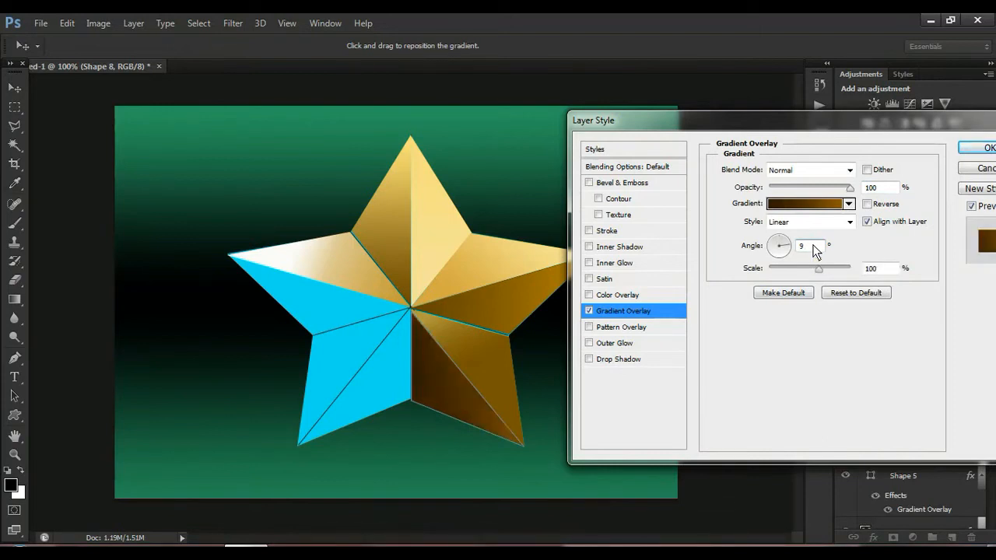
{"action": "type", "text": "14"}
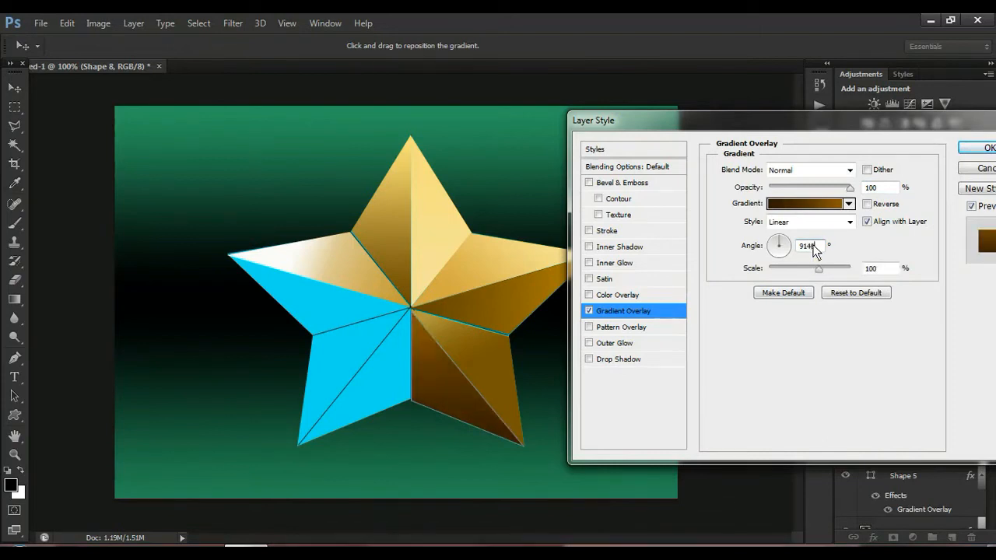
{"action": "key", "text": "BackSpace"}
{"action": "key", "text": "BackSpace"}
{"action": "key", "text": "BackSpace"}
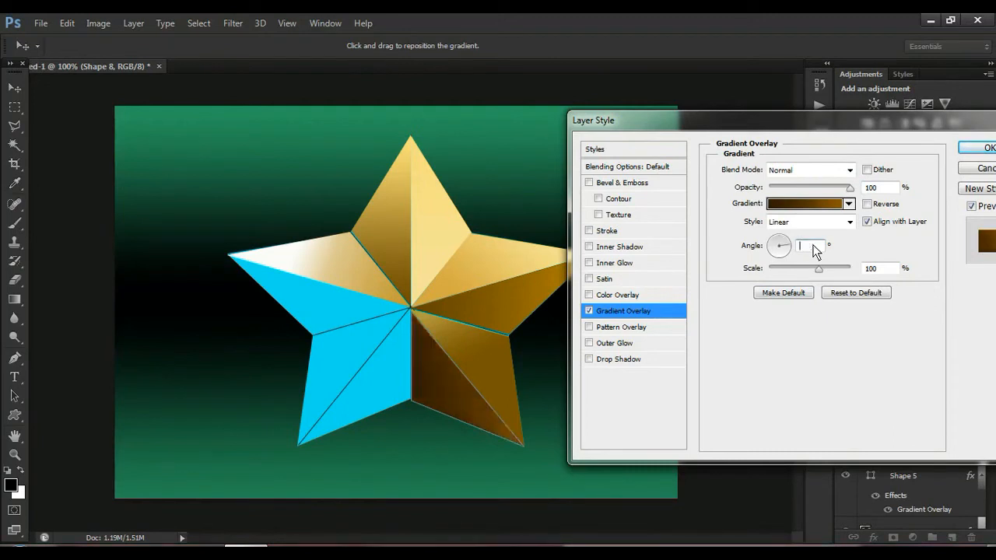
{"action": "type", "text": "146"}
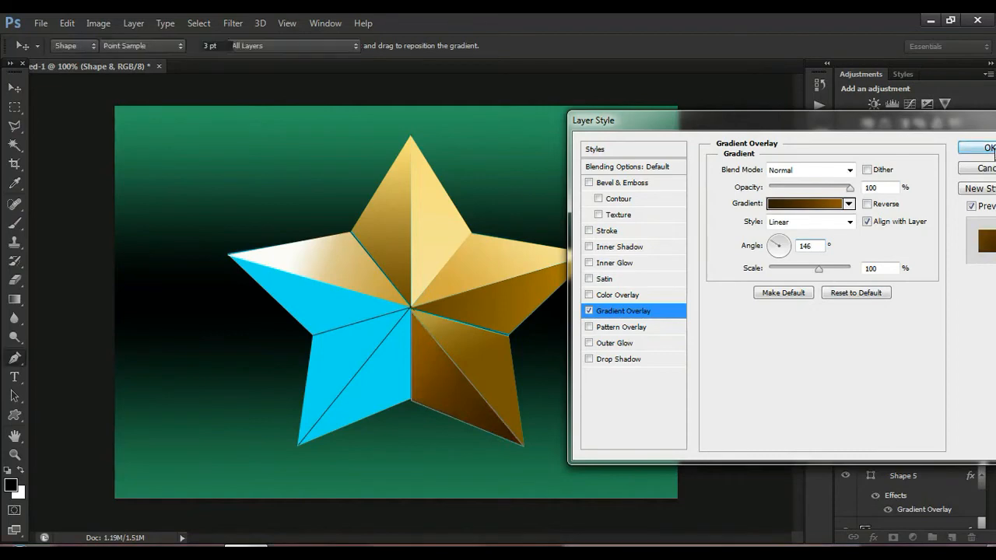
{"action": "left_click", "coordinate": [991, 149]}
- Replace the Shape 7 triangle's overlay gradient with the dark-brown-to-light-gold preset and apply the layer style
{"action": "left_click", "coordinate": [972, 398]}
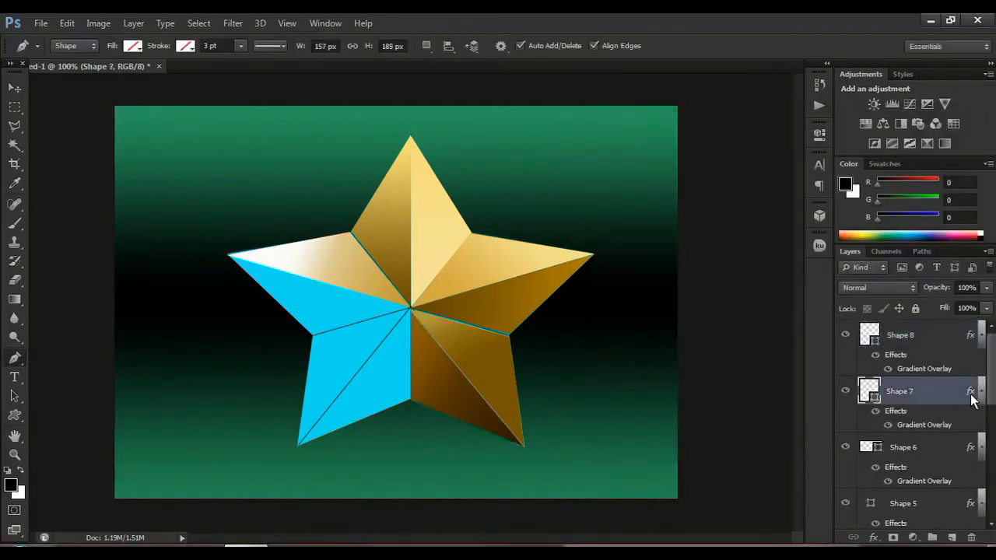
{"action": "double_click", "coordinate": [972, 398]}
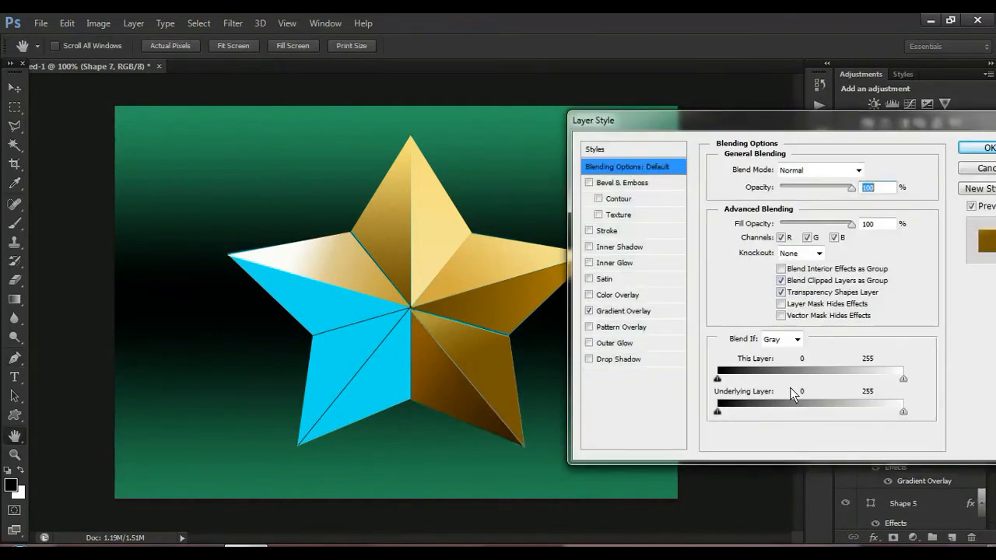
{"action": "left_click", "coordinate": [639, 312]}
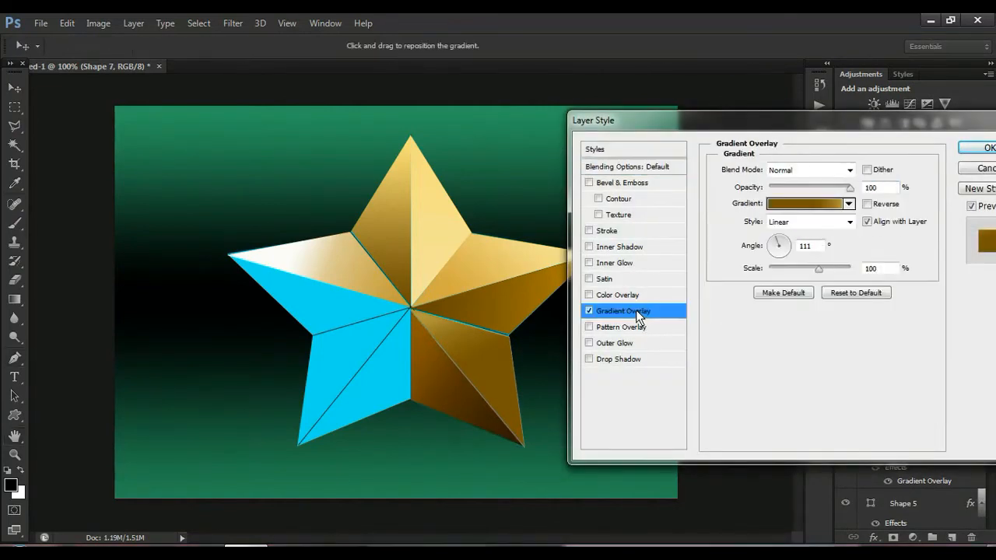
{"action": "left_click", "coordinate": [828, 207]}
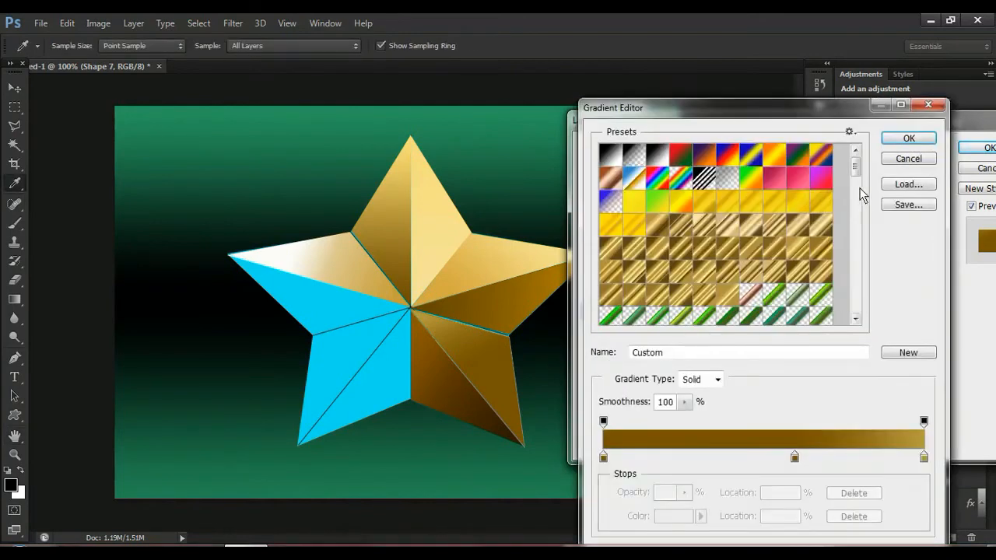
{"action": "left_click_drag", "start_coordinate": [855, 166], "coordinate": [871, 338]}
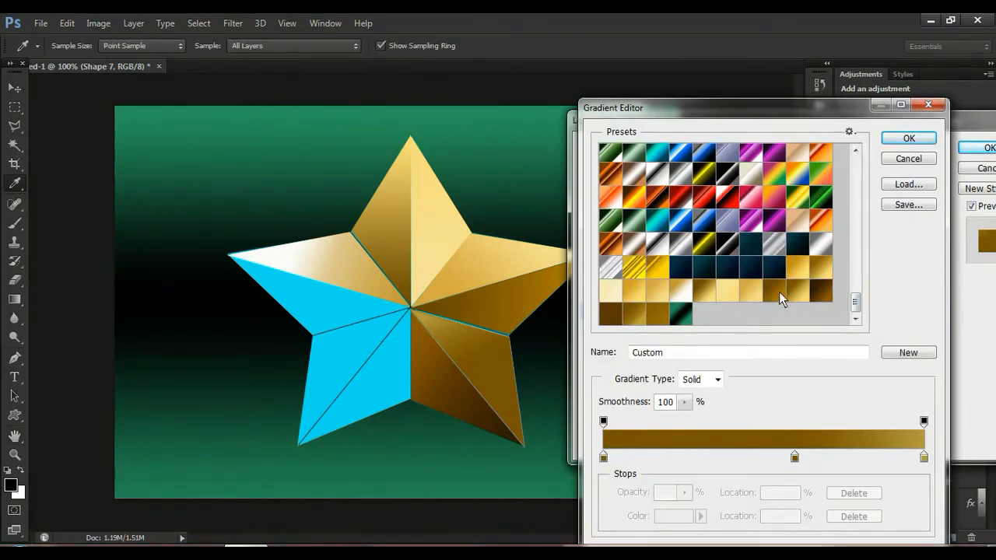
{"action": "left_click", "coordinate": [799, 294]}
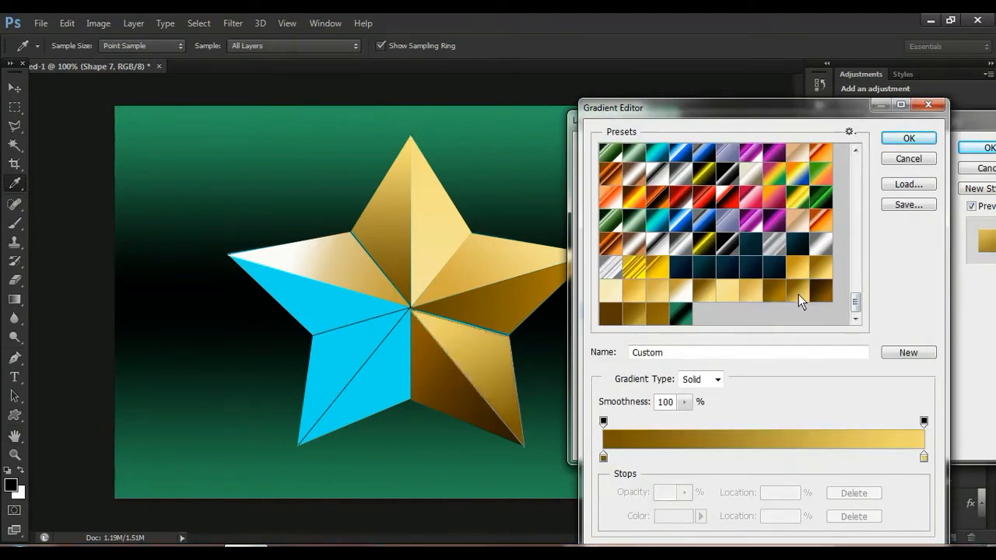
{"action": "left_click", "coordinate": [908, 139]}
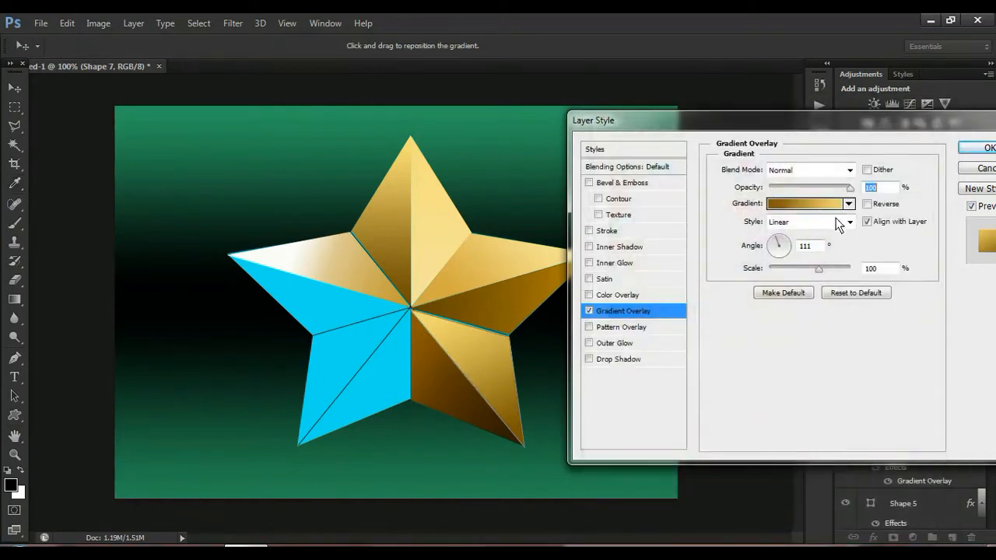
{"action": "left_click", "coordinate": [989, 149]}
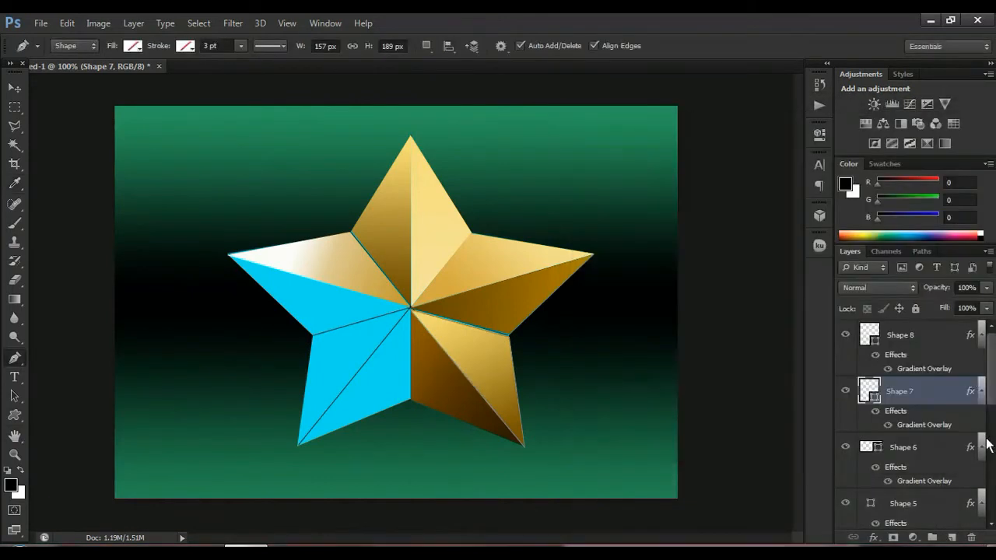
- Above Shape 8, draw a Pen triangle about 153 by 190 px from the star's centre through the bottom notch and lower-left tip
{"action": "left_click", "coordinate": [936, 342]}
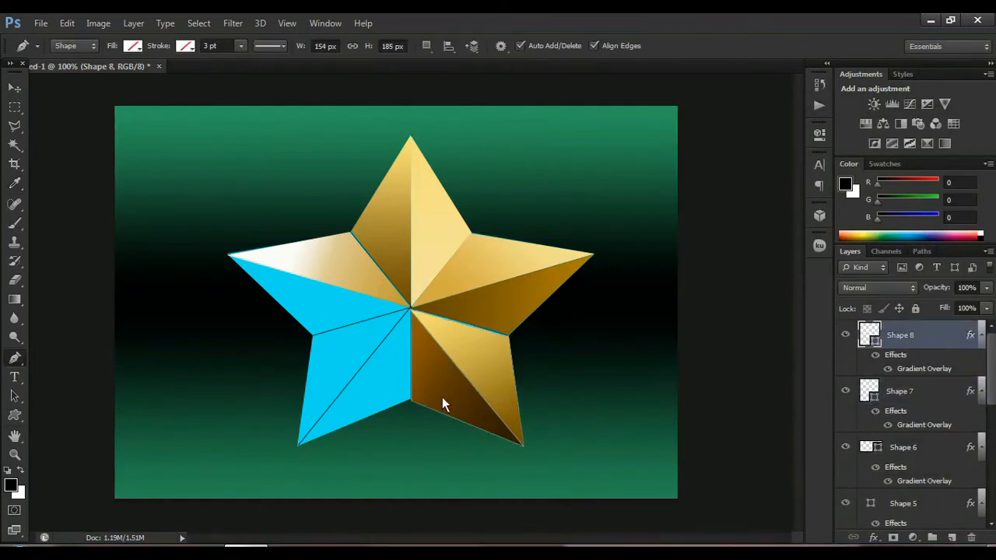
{"action": "left_click", "coordinate": [411, 310]}
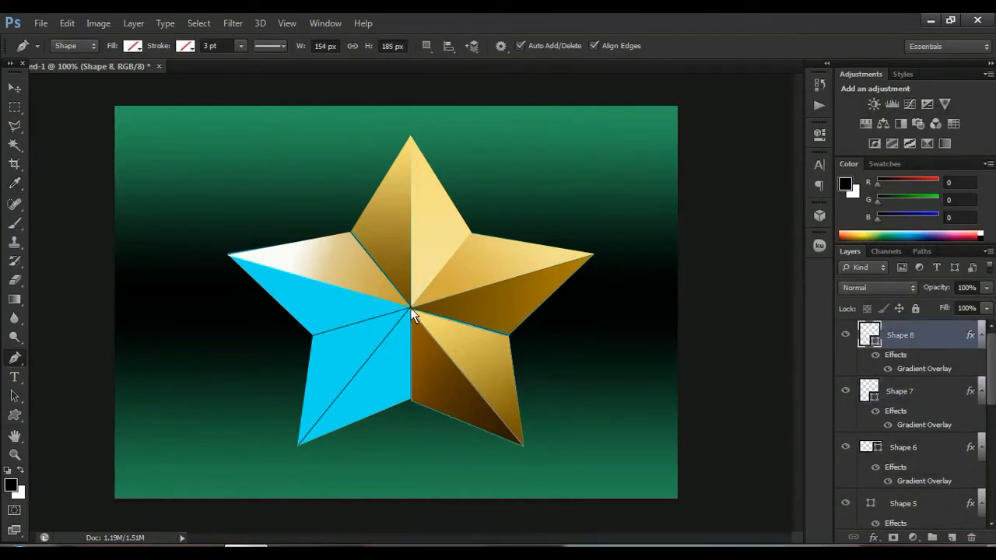
{"action": "left_click", "coordinate": [410, 401]}
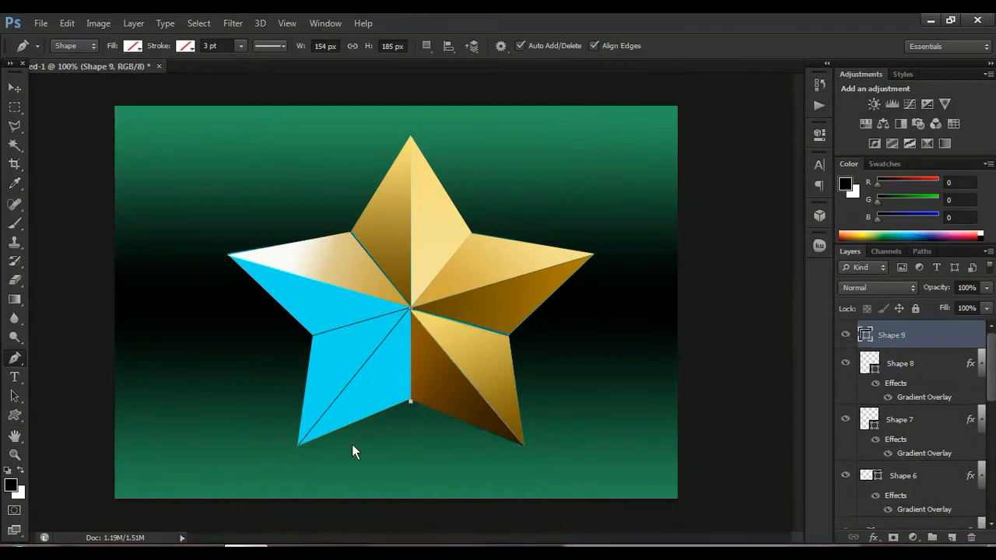
{"action": "left_click", "coordinate": [299, 447]}
{"action": "left_click", "coordinate": [410, 311]}
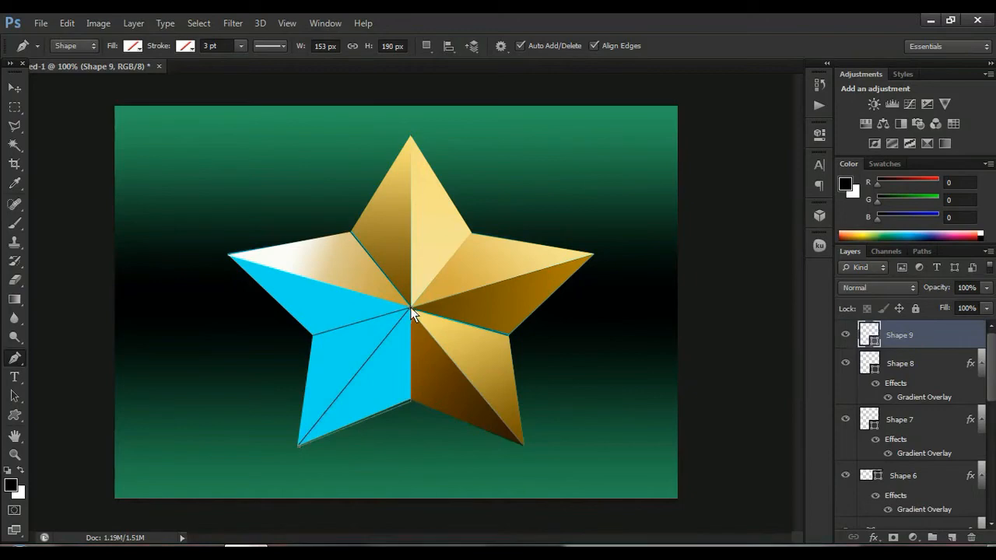
- Add a Gradient Overlay with the uniform dark brown preset to the Shape 9 triangle and apply the layer style
{"action": "double_click", "coordinate": [970, 343]}
{"action": "left_click", "coordinate": [626, 313]}
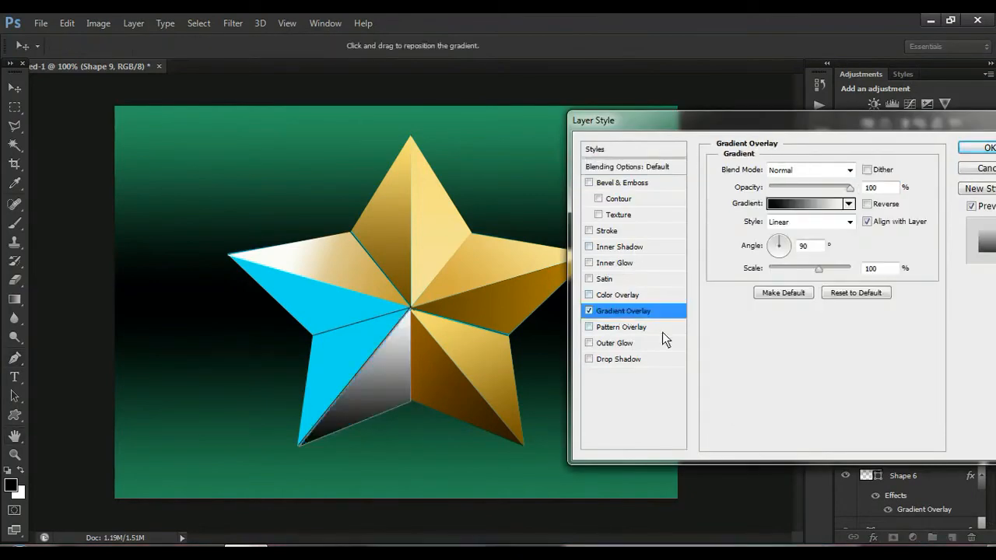
{"action": "left_click", "coordinate": [839, 204]}
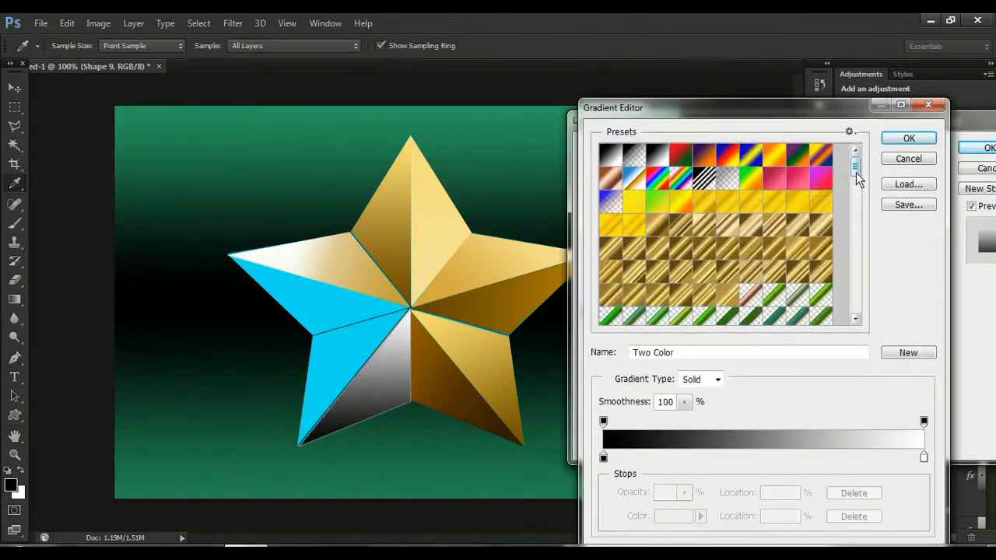
{"action": "left_click_drag", "start_coordinate": [857, 172], "coordinate": [870, 317]}
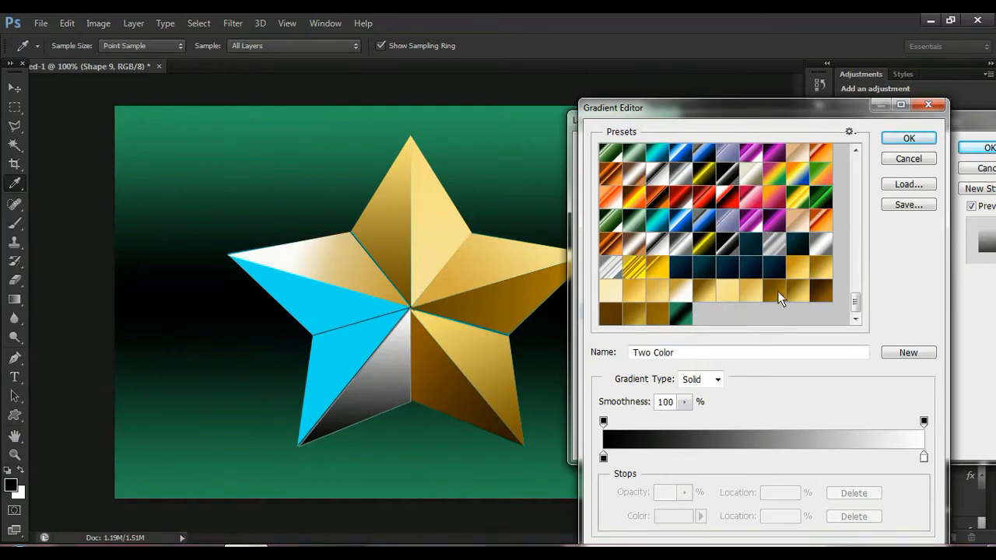
{"action": "left_click", "coordinate": [610, 322]}
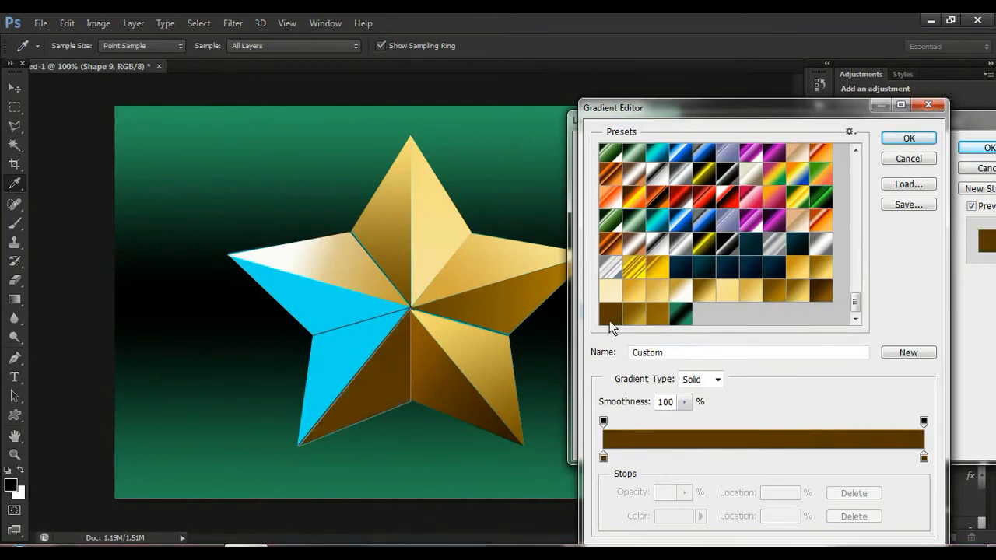
{"action": "left_click", "coordinate": [909, 138]}
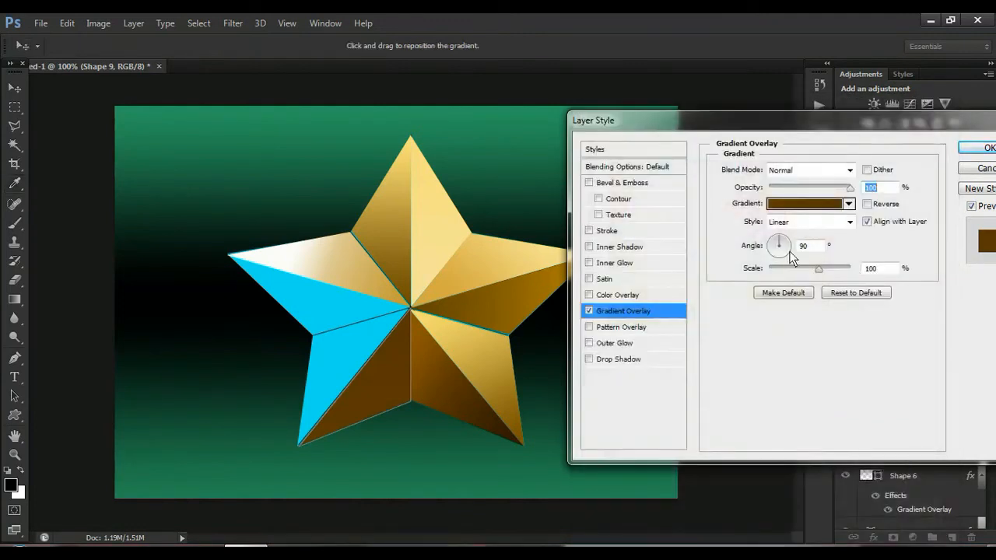
{"action": "left_click", "coordinate": [983, 149]}
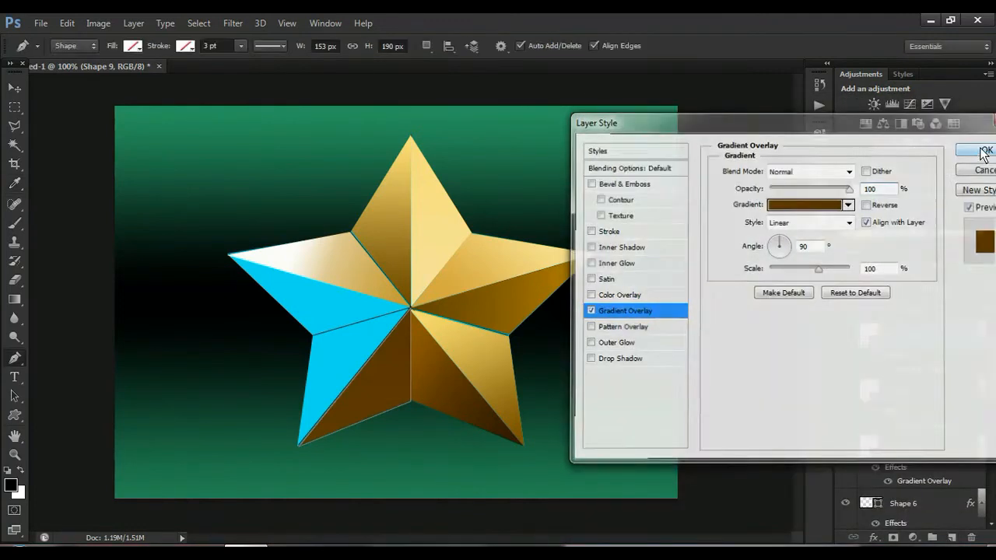
- Draw a Pen triangle about 156 by 191 px over the lower-left arm's outer half, from the centre through the lower-left tip and left notch
{"action": "left_click", "coordinate": [411, 309]}
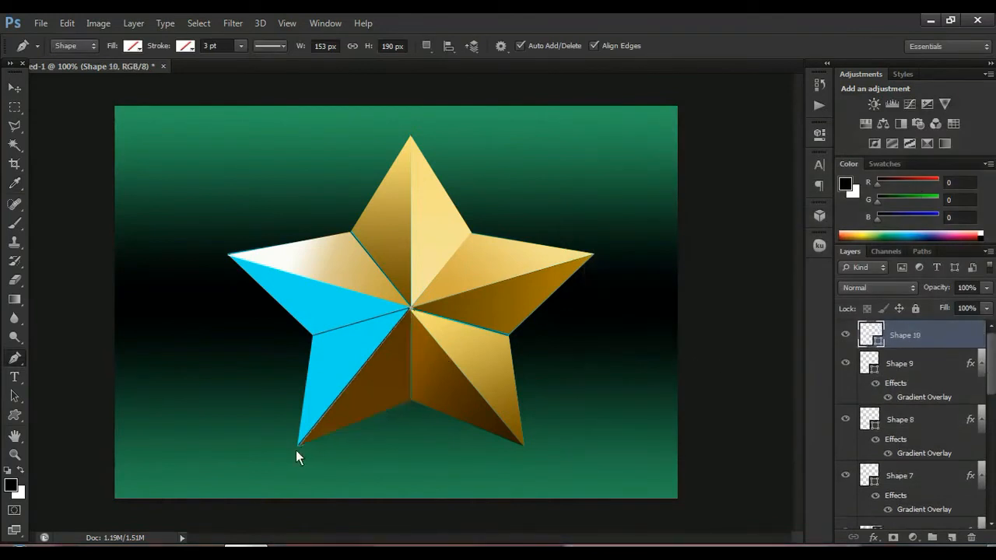
{"action": "left_click", "coordinate": [297, 448]}
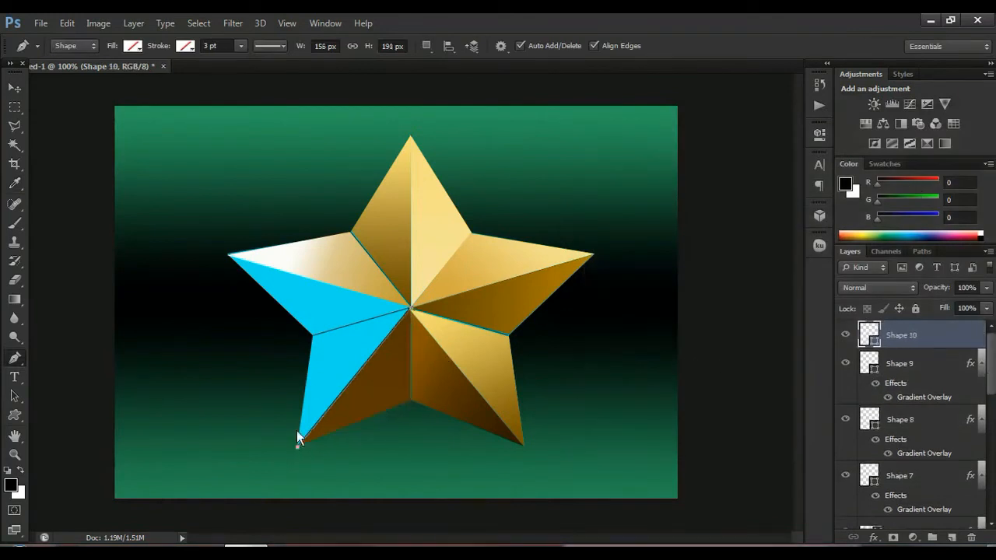
{"action": "left_click", "coordinate": [312, 336]}
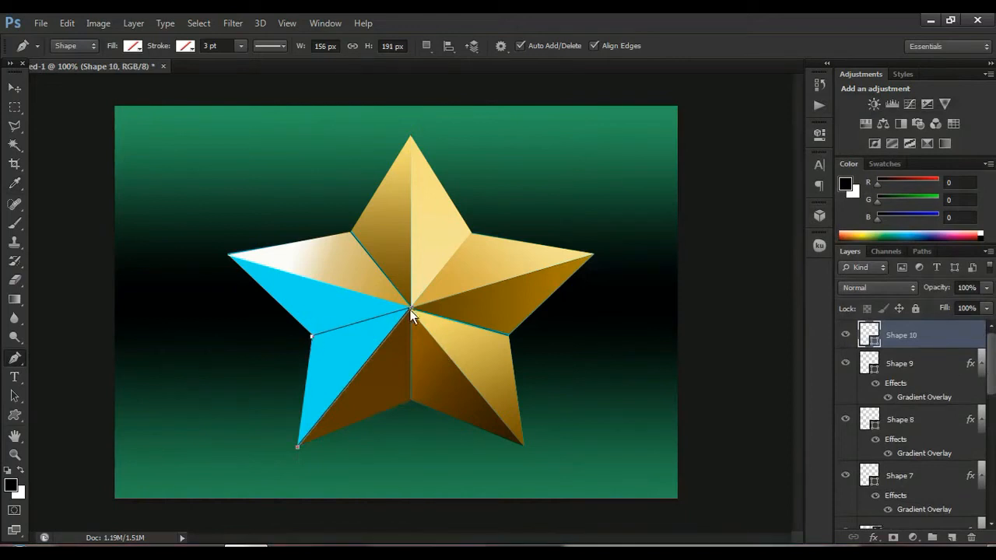
- Add a Gradient Overlay to the Shape 10 triangle using the preset that runs from brown to muted gold
{"action": "double_click", "coordinate": [974, 339]}
{"action": "left_click", "coordinate": [624, 311]}
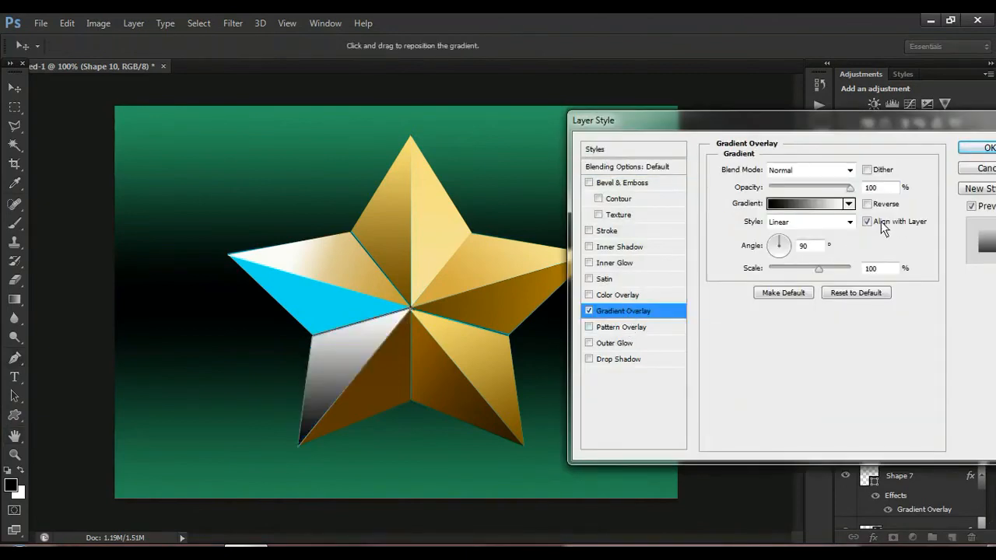
{"action": "left_click", "coordinate": [826, 204]}
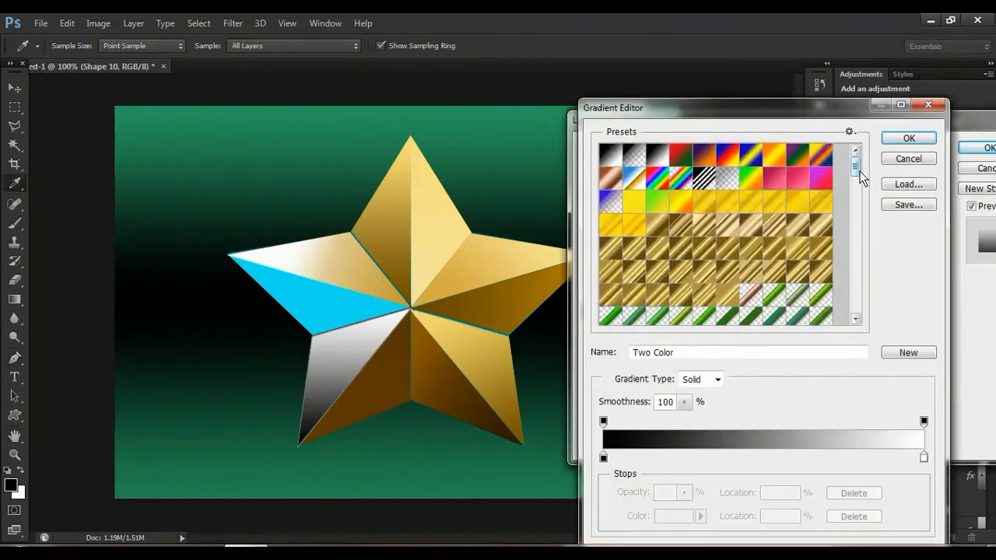
{"action": "left_click_drag", "start_coordinate": [860, 174], "coordinate": [870, 319]}
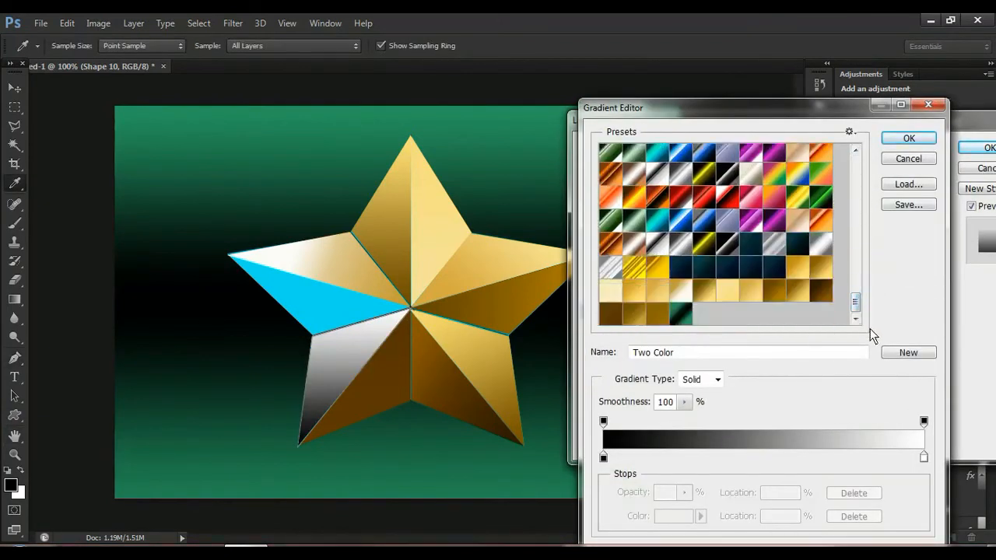
{"action": "left_click", "coordinate": [637, 317]}
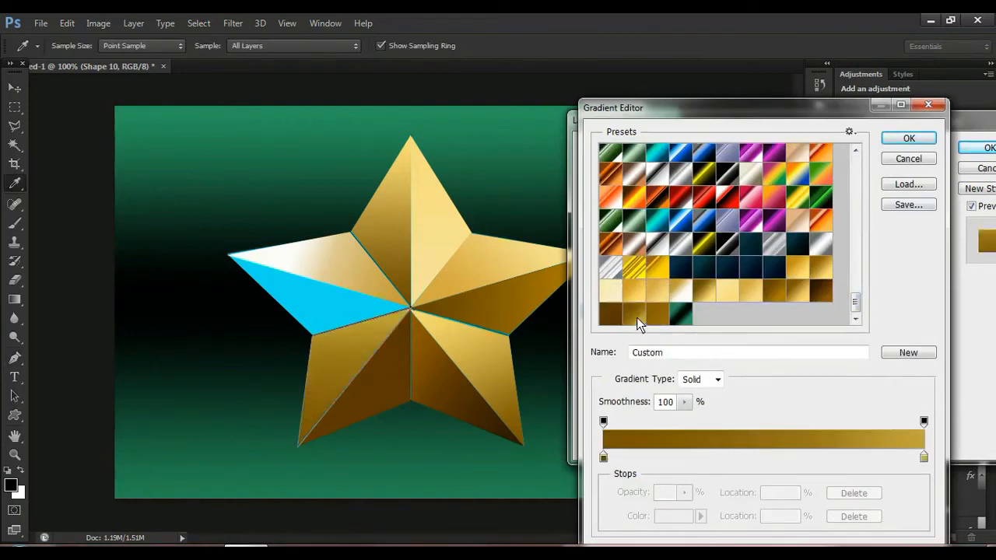
{"action": "left_click", "coordinate": [910, 140]}
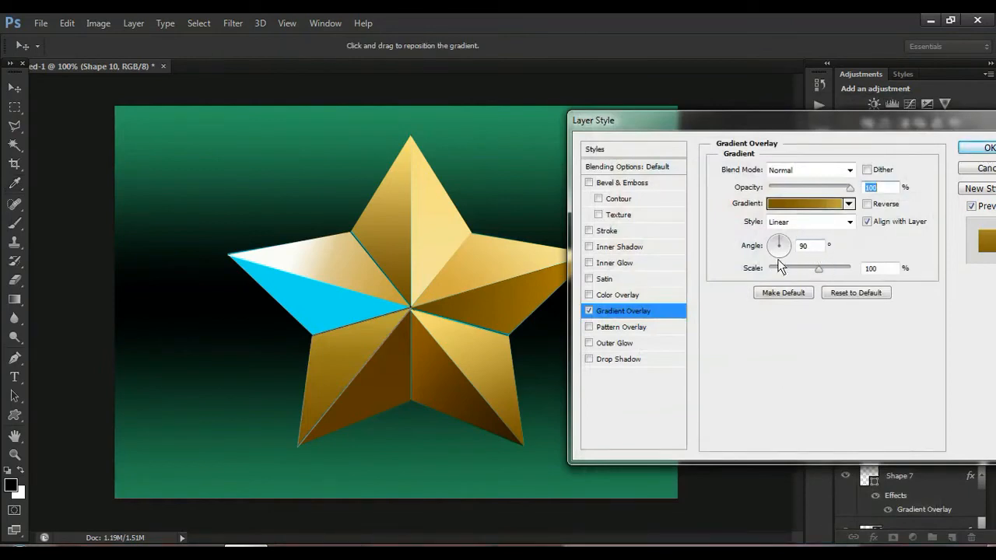
- Apply the Shape 10 layer style and draw a Pen triangle about 251 by 109 px over the left arm's lower half, from centre to tip
{"action": "left_click", "coordinate": [980, 148]}
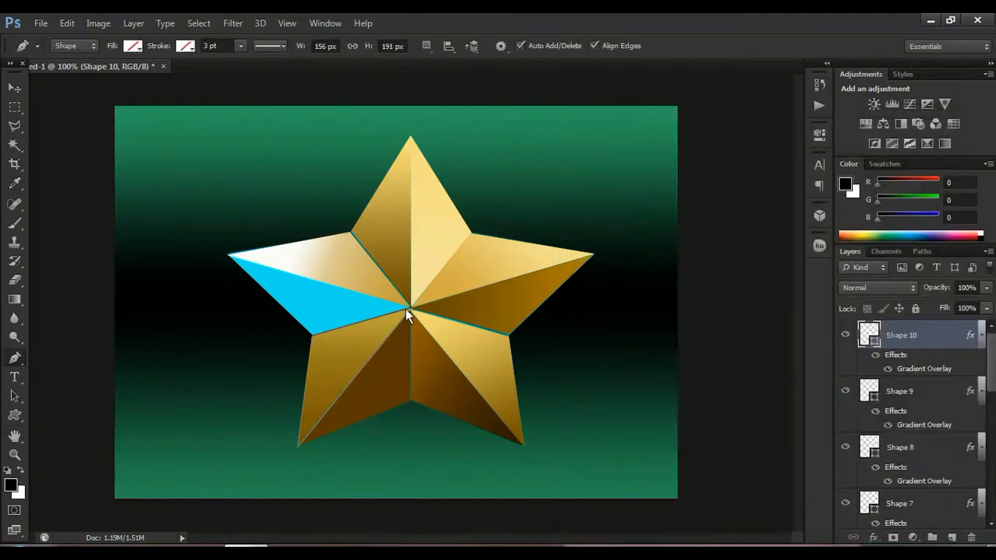
{"action": "left_click", "coordinate": [408, 310]}
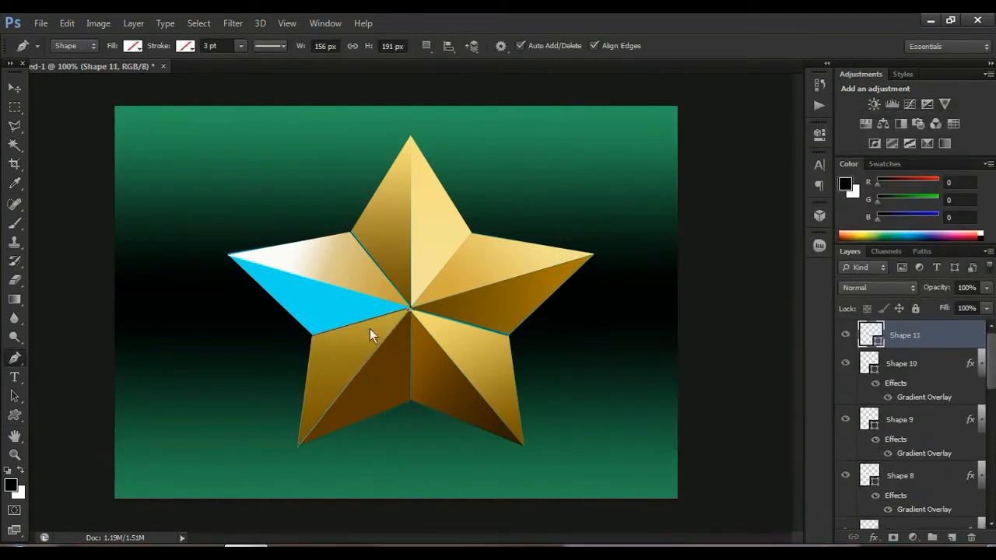
{"action": "left_click", "coordinate": [312, 335]}
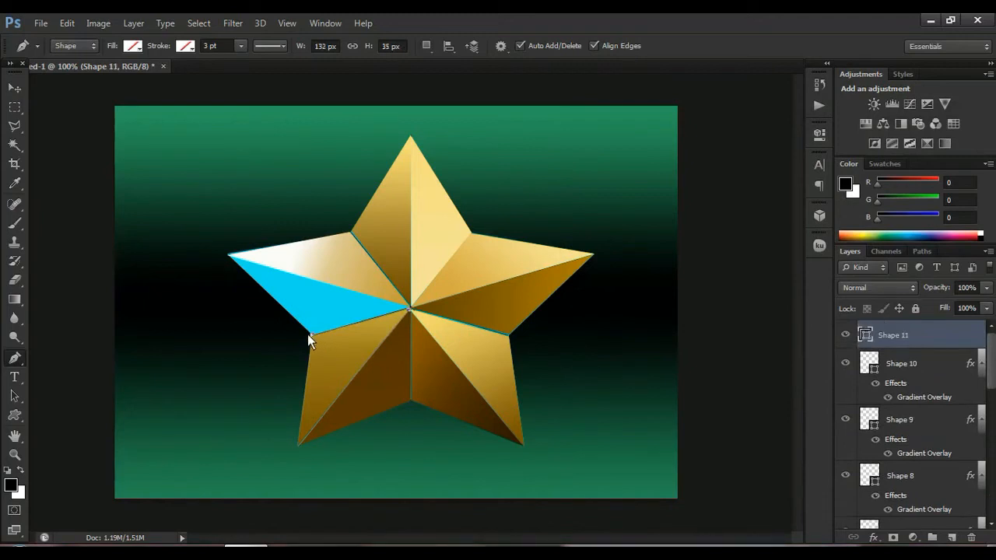
{"action": "left_click", "coordinate": [226, 258]}
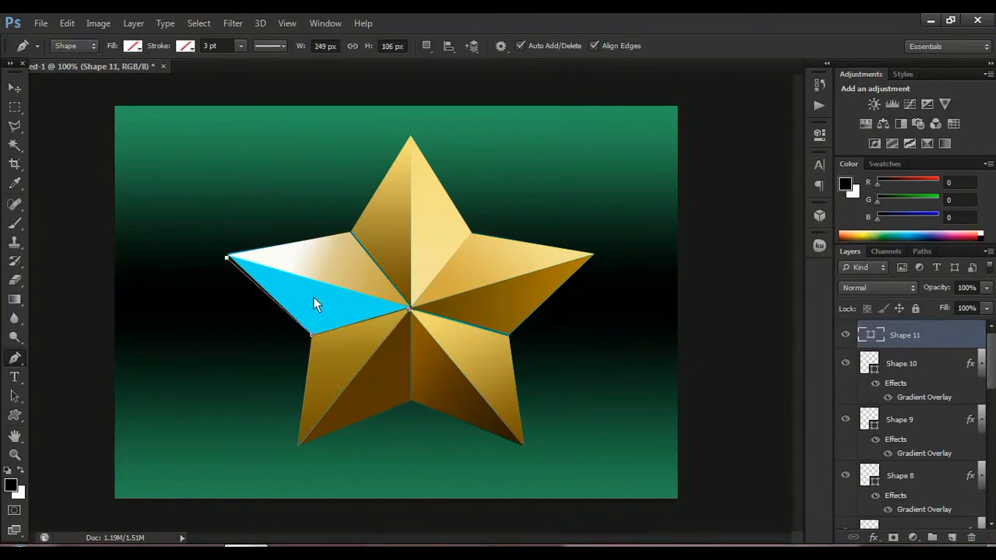
{"action": "key", "text": "ctrl+z"}
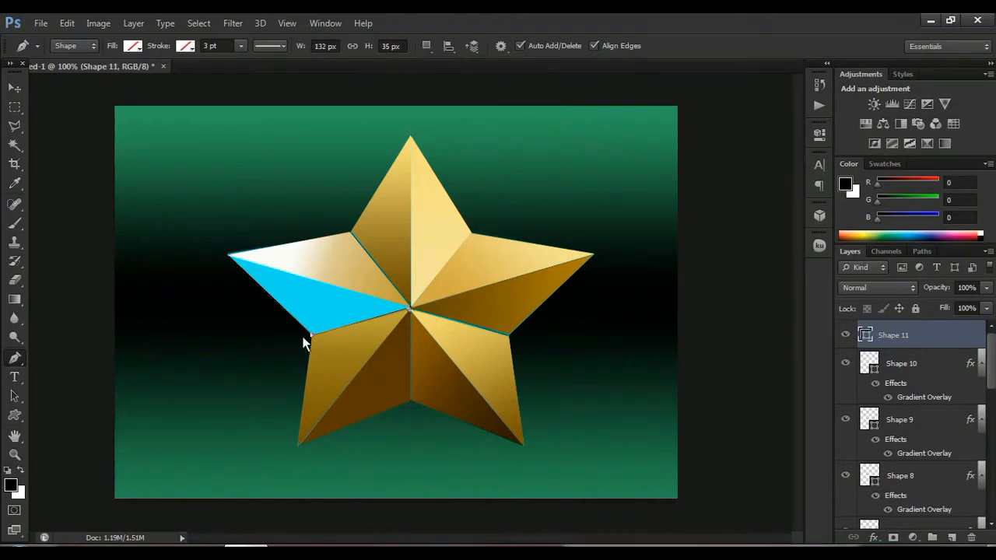
{"action": "left_click", "coordinate": [228, 256]}
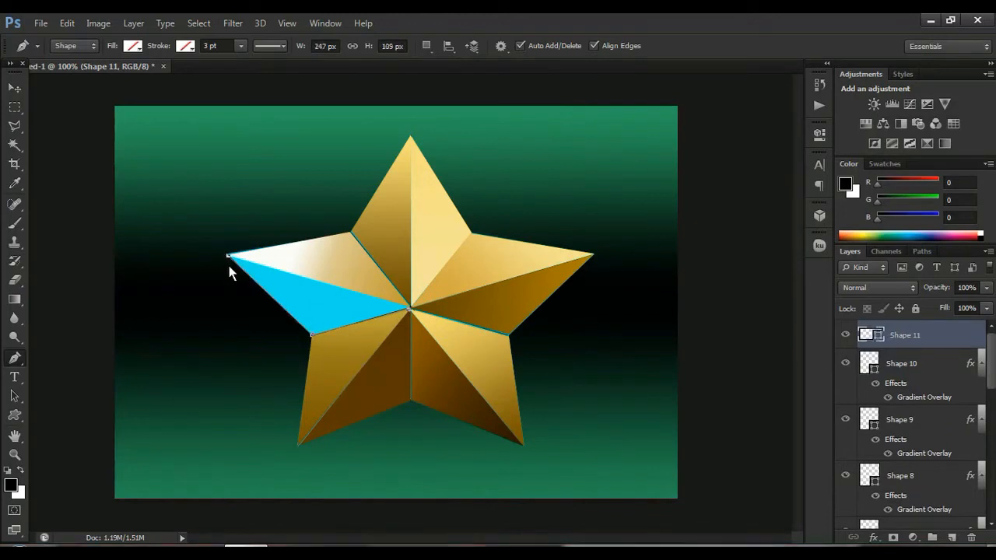
{"action": "left_click", "coordinate": [409, 310]}
{"action": "left_click_drag", "start_coordinate": [411, 307], "coordinate": [411, 307]}
- Add a Gradient Overlay with the uniform golden brown preset to the Shape 11 triangle and apply the layer style
{"action": "double_click", "coordinate": [969, 336]}
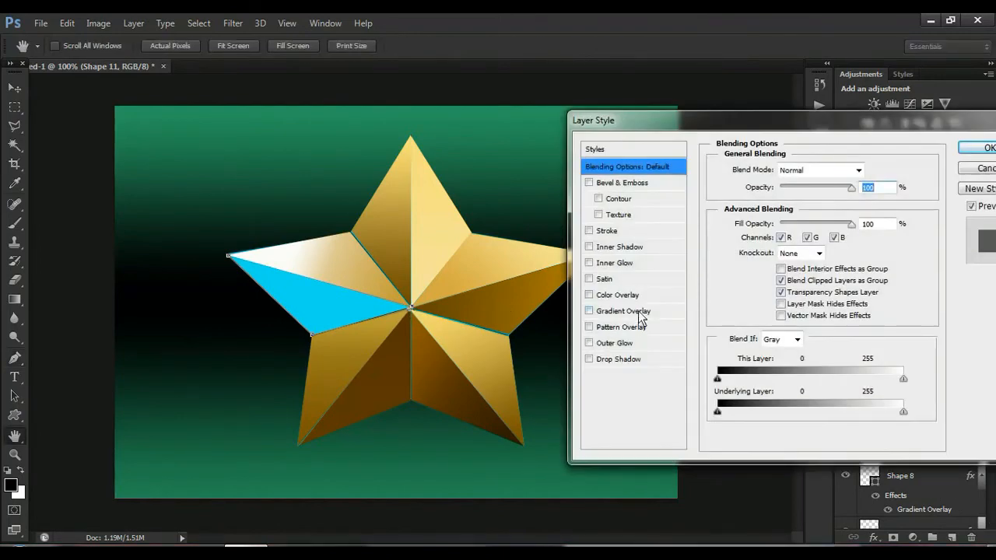
{"action": "left_click", "coordinate": [638, 312]}
{"action": "left_click", "coordinate": [817, 200]}
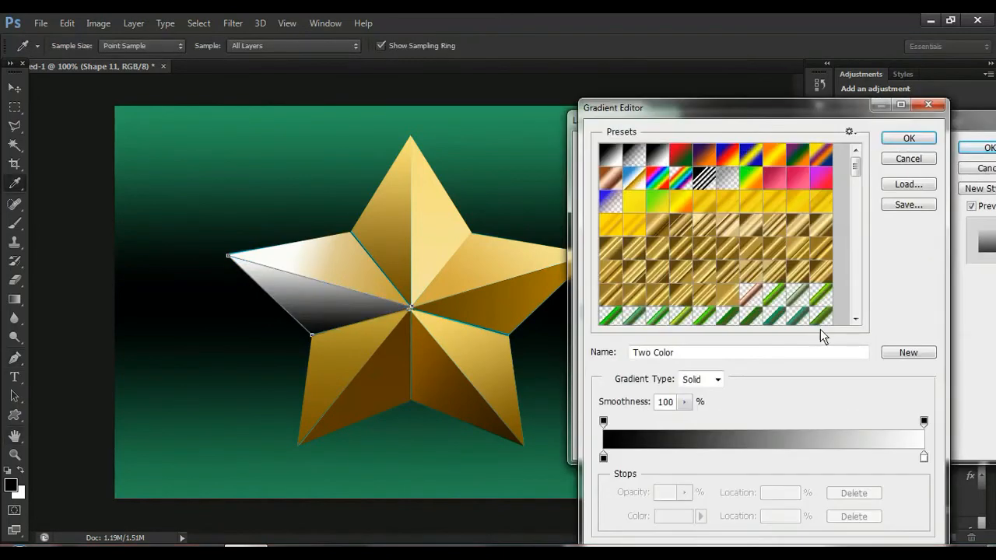
{"action": "left_click_drag", "start_coordinate": [858, 171], "coordinate": [874, 314]}
{"action": "left_click", "coordinate": [660, 313]}
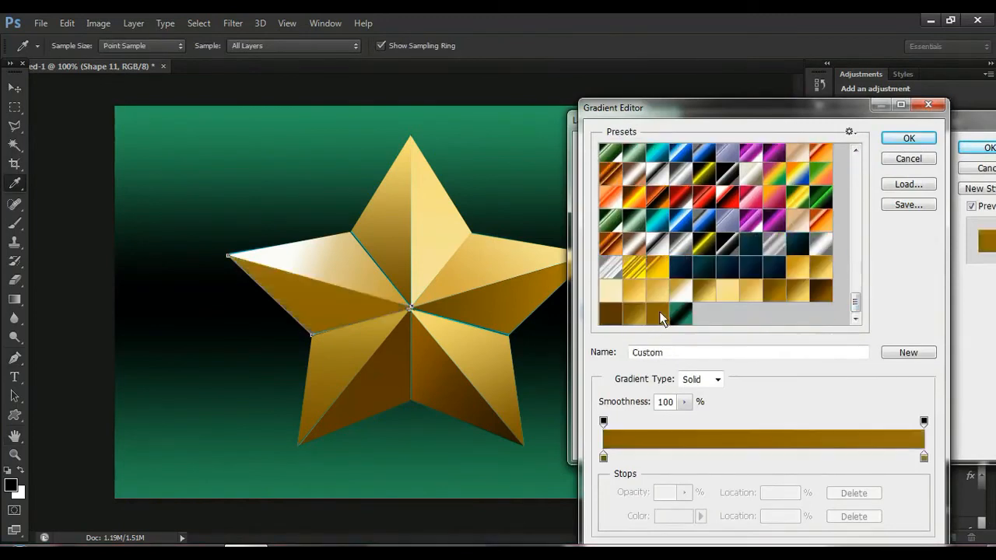
{"action": "left_click", "coordinate": [931, 138]}
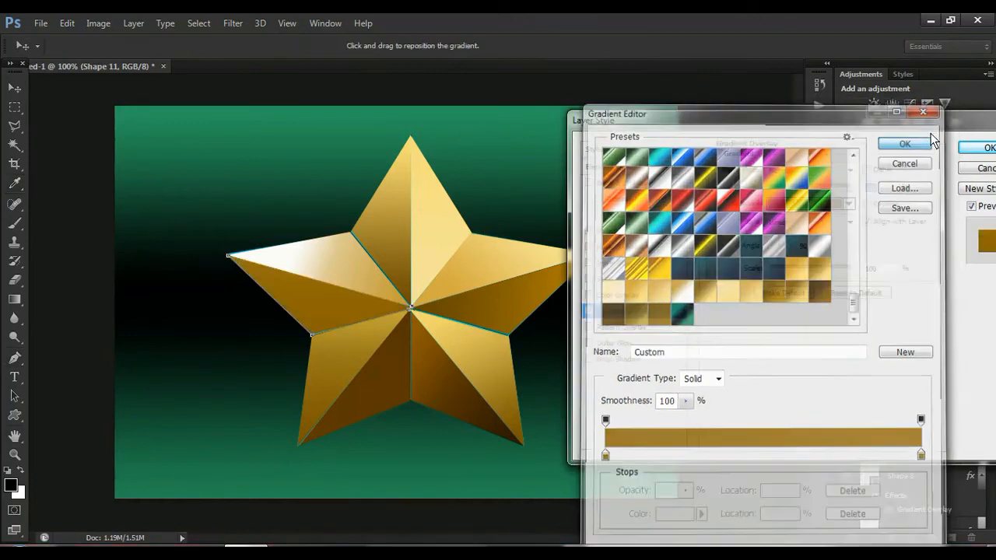
{"action": "left_click", "coordinate": [983, 146]}
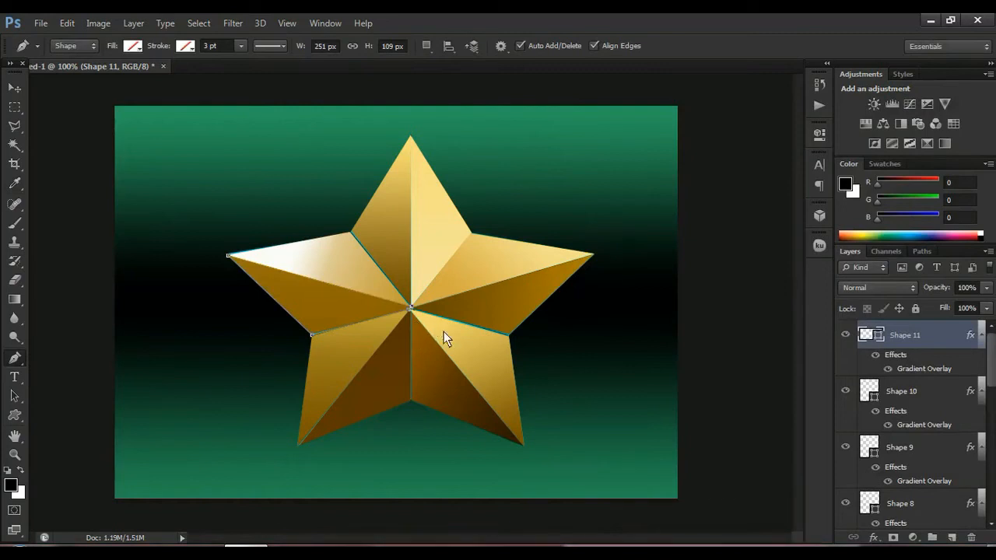
- Toggle the visibility of the layers from Shape 10 down to Shape 7 to identify which star facet each one covers
{"action": "left_click", "coordinate": [847, 392]}
{"action": "left_click", "coordinate": [847, 393]}
{"action": "left_click", "coordinate": [846, 447]}
{"action": "left_click", "coordinate": [846, 446]}
{"action": "scroll", "coordinate": [851, 446], "scroll_direction": "down", "scroll_amount": 1}
{"action": "left_click", "coordinate": [848, 503]}
{"action": "left_click", "coordinate": [848, 504]}
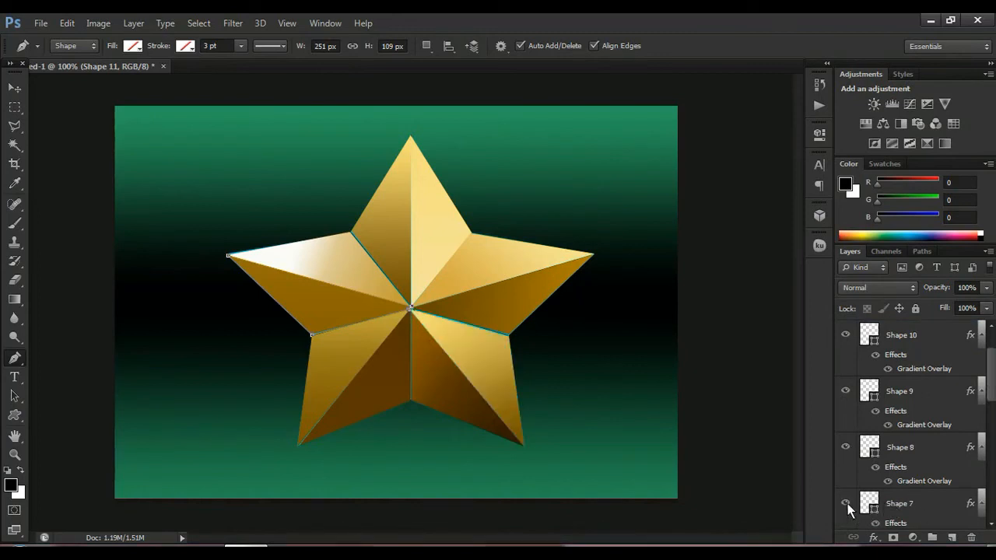
{"action": "left_click", "coordinate": [848, 503]}
{"action": "left_click", "coordinate": [847, 503]}
{"action": "left_click", "coordinate": [849, 503]}
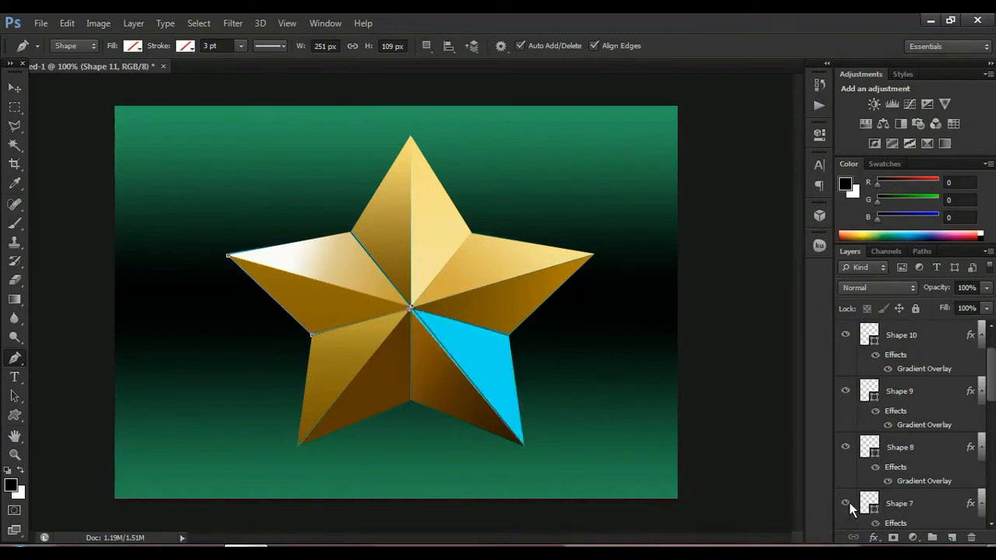
{"action": "left_click", "coordinate": [849, 503]}
- Free-transform the Shape 7 facet on the lower-right arm to about 165 by 193 px to cover the blue edge beside it
{"action": "left_click", "coordinate": [951, 496]}
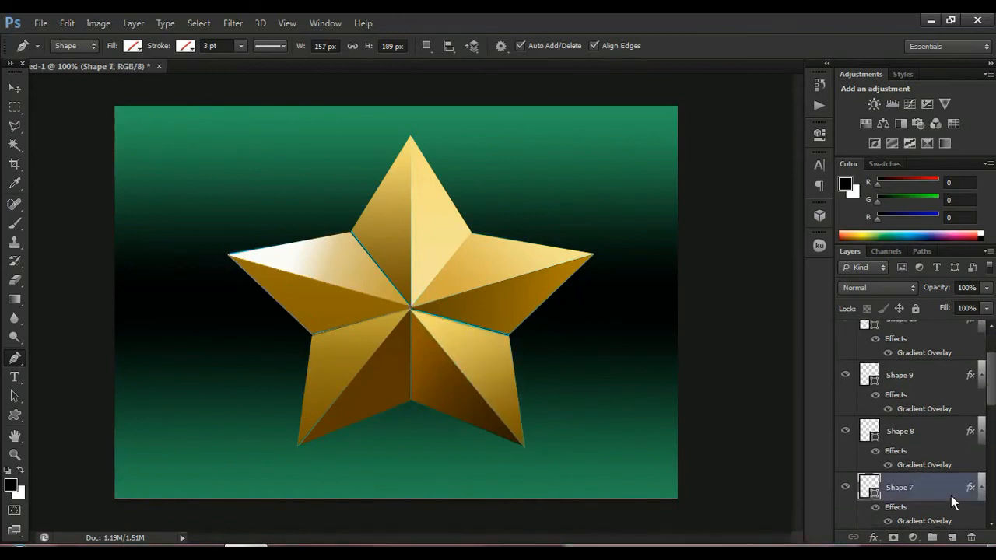
{"action": "key", "text": "ctrl+t"}
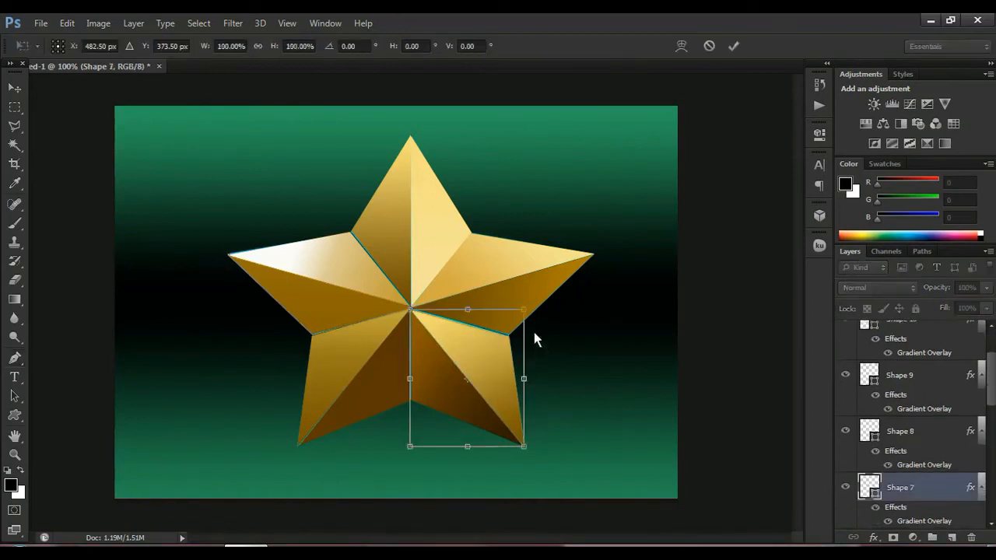
{"action": "left_click_drag", "start_coordinate": [524, 309], "coordinate": [526, 307]}
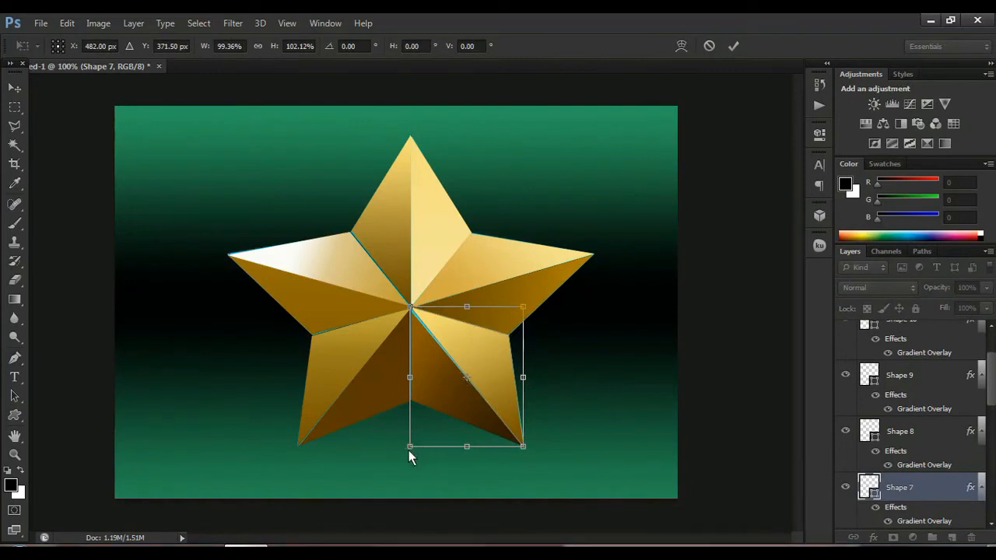
{"action": "left_click_drag", "start_coordinate": [408, 450], "coordinate": [402, 454]}
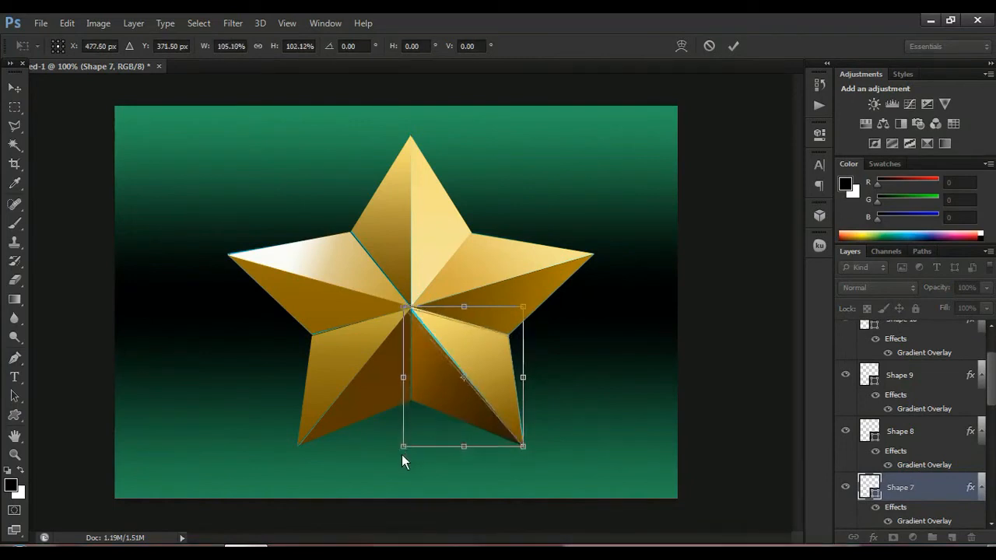
{"action": "left_click", "coordinate": [528, 380]}
{"action": "key", "text": "Return"}
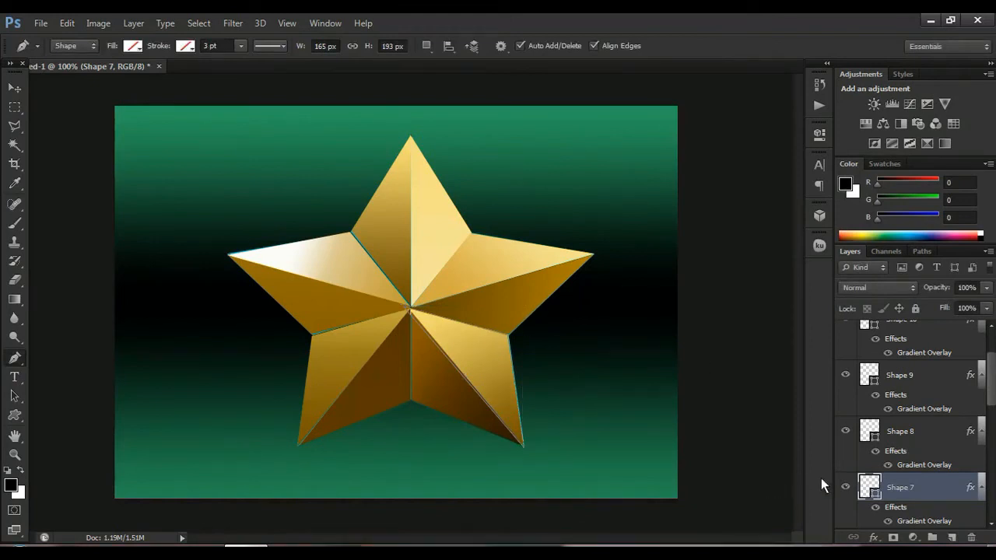
- Free-transform Shape 2, the left arm's upper facet, to about 100.4% width and 98.08% height
{"action": "left_click_drag", "start_coordinate": [990, 387], "coordinate": [990, 390]}
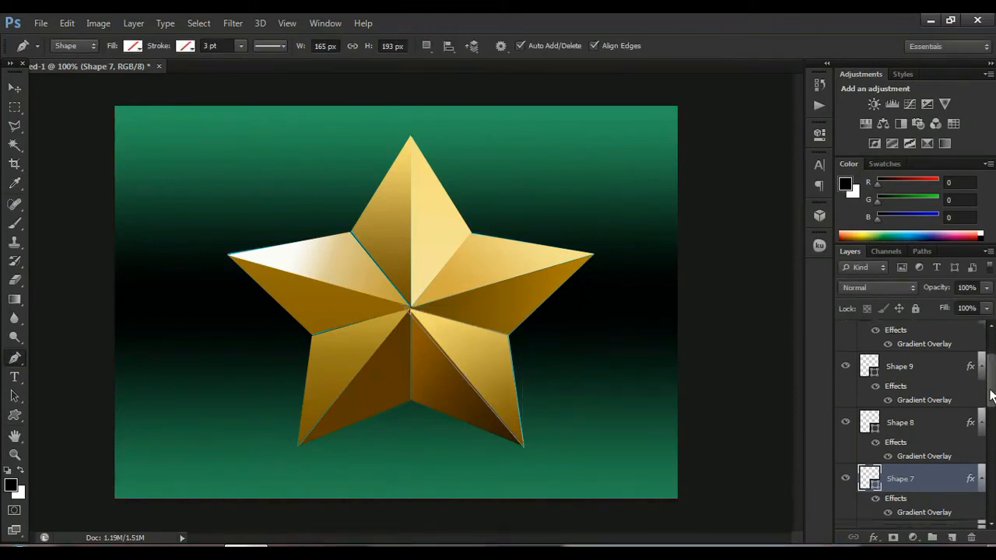
{"action": "scroll", "coordinate": [965, 436], "scroll_direction": "down", "scroll_amount": 6}
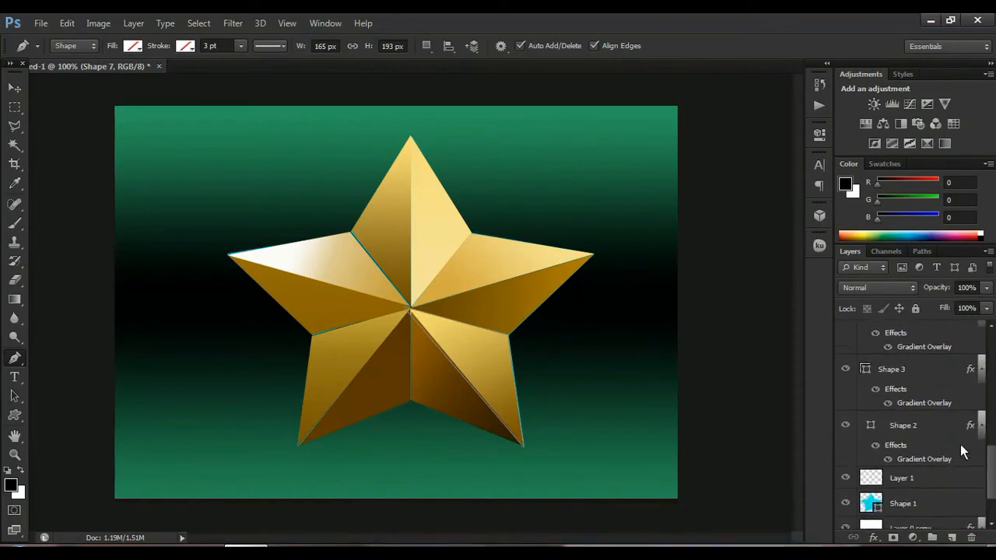
{"action": "left_click", "coordinate": [911, 420]}
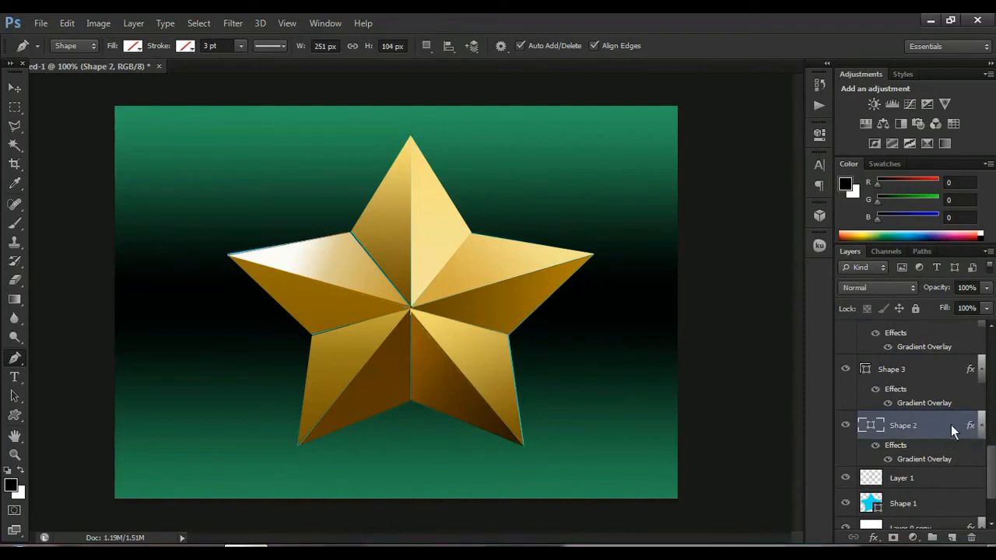
{"action": "key", "text": "ctrl+t"}
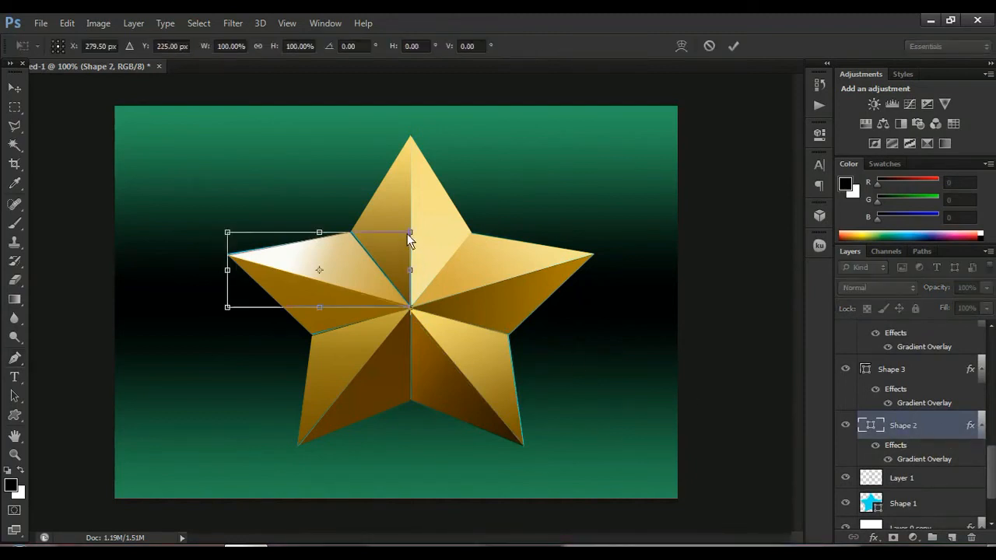
{"action": "left_click_drag", "start_coordinate": [408, 233], "coordinate": [410, 233]}
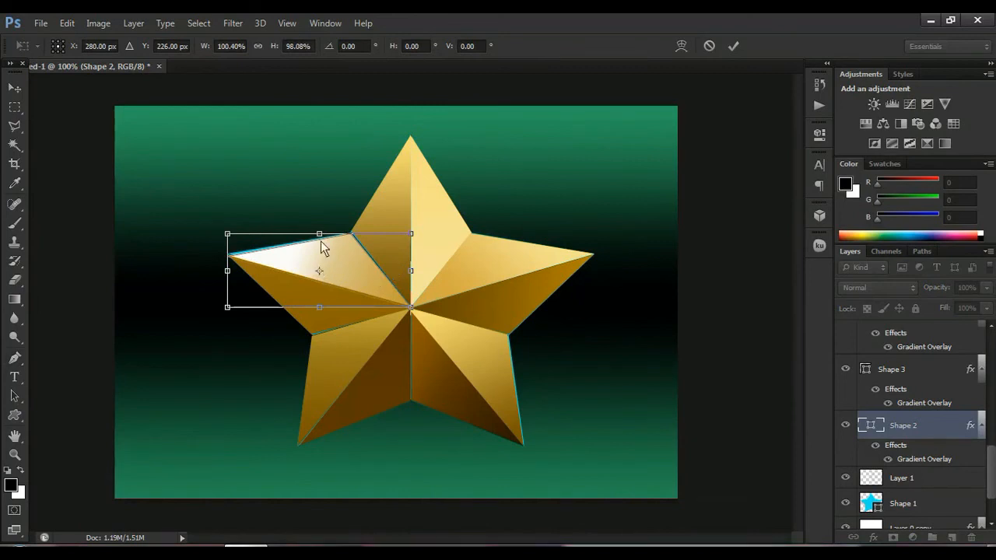
{"action": "left_click_drag", "start_coordinate": [324, 234], "coordinate": [323, 226]}
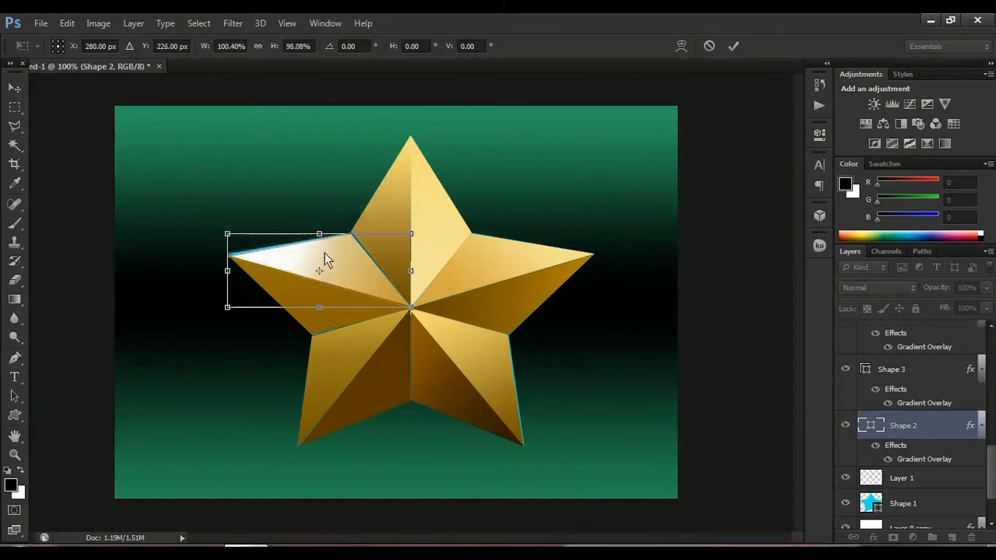
- Warp Shape 2's two upper corners outward to cover the blue line along the left arm's upper edge, and apply the transform
{"action": "right_click", "coordinate": [332, 332]}
{"action": "left_click", "coordinate": [381, 198]}
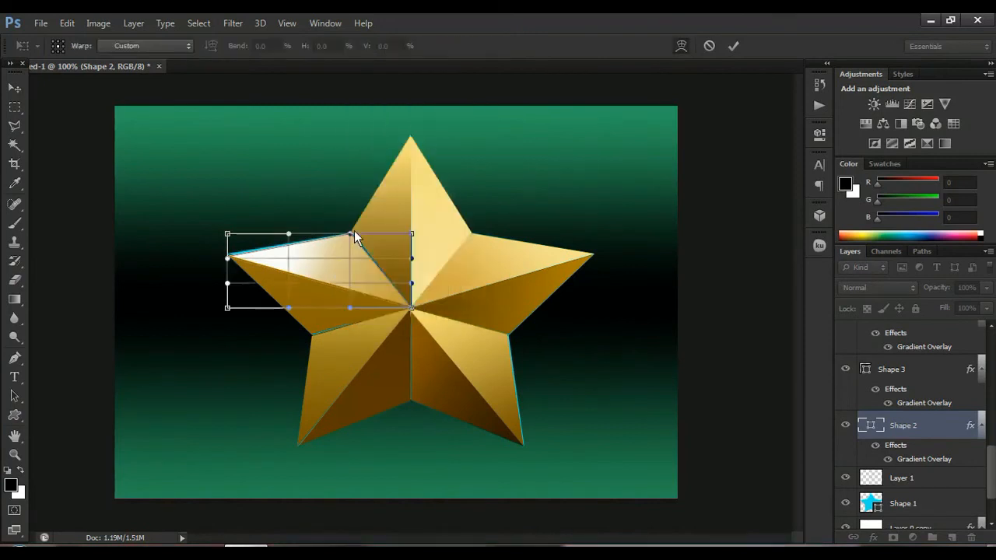
{"action": "left_click_drag", "start_coordinate": [289, 234], "coordinate": [225, 226]}
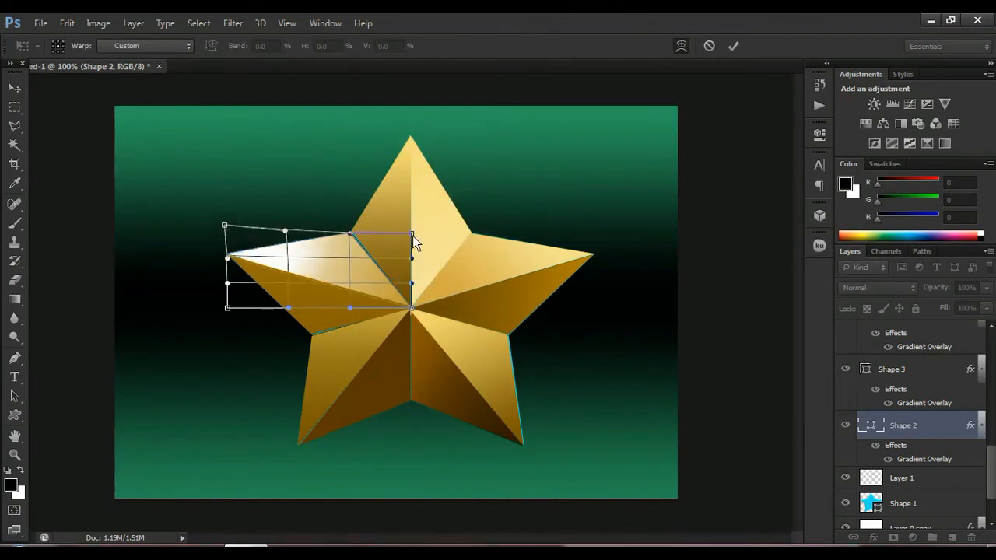
{"action": "left_click_drag", "start_coordinate": [413, 235], "coordinate": [416, 229]}
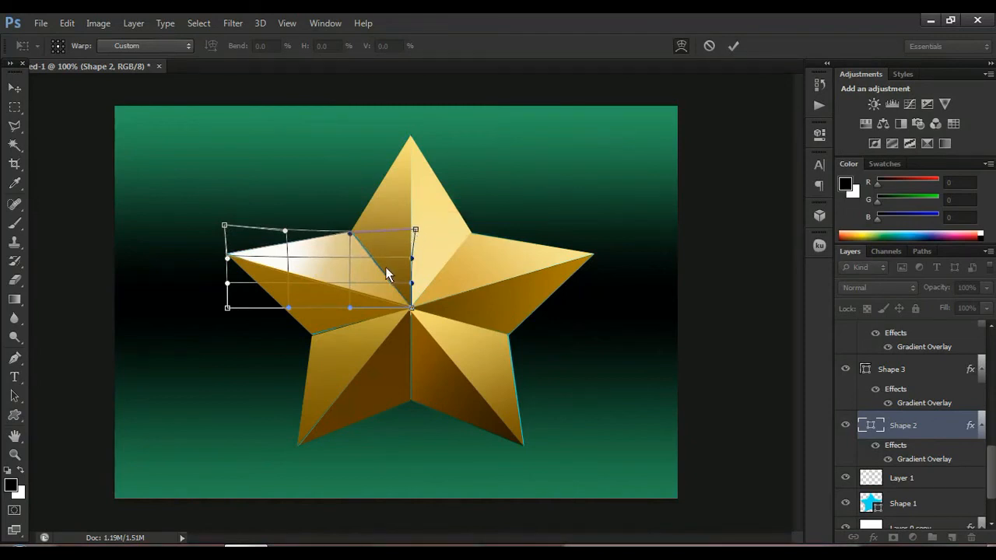
{"action": "key", "text": "Return"}
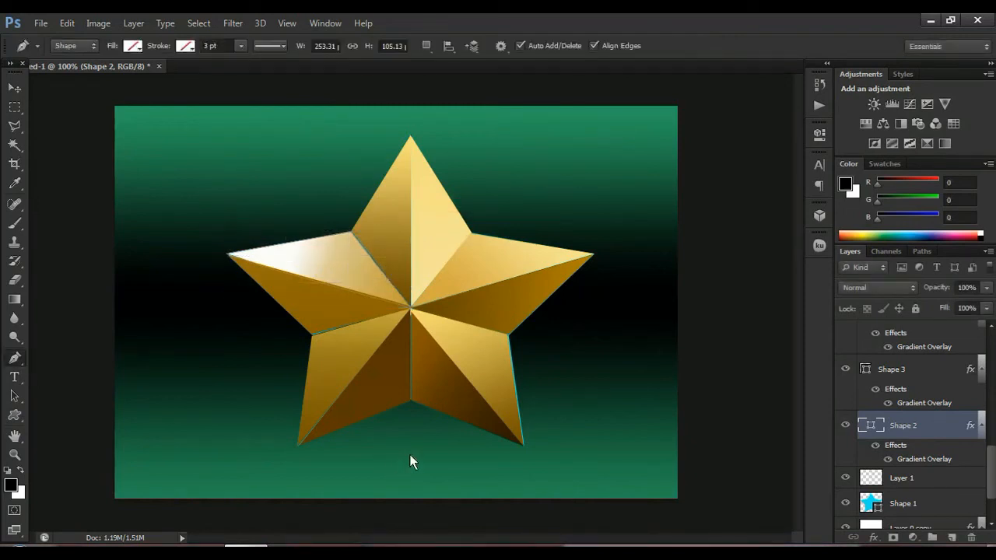
- Select the Shape 9 layer and toggle the visibility of Shapes 9, 8 and 7 to check which star facets they cover
{"action": "scroll", "coordinate": [945, 410], "scroll_direction": "up", "scroll_amount": 5}
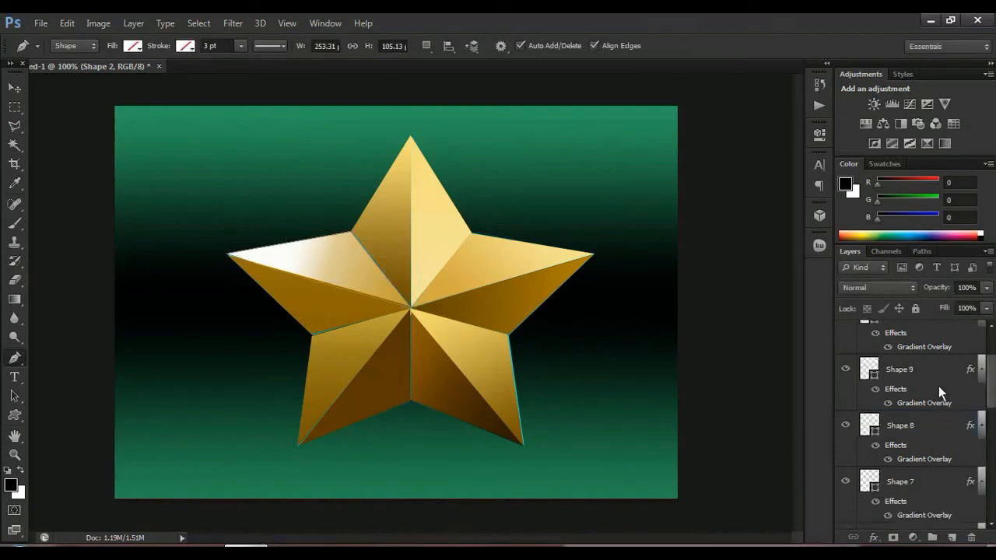
{"action": "left_click", "coordinate": [938, 386]}
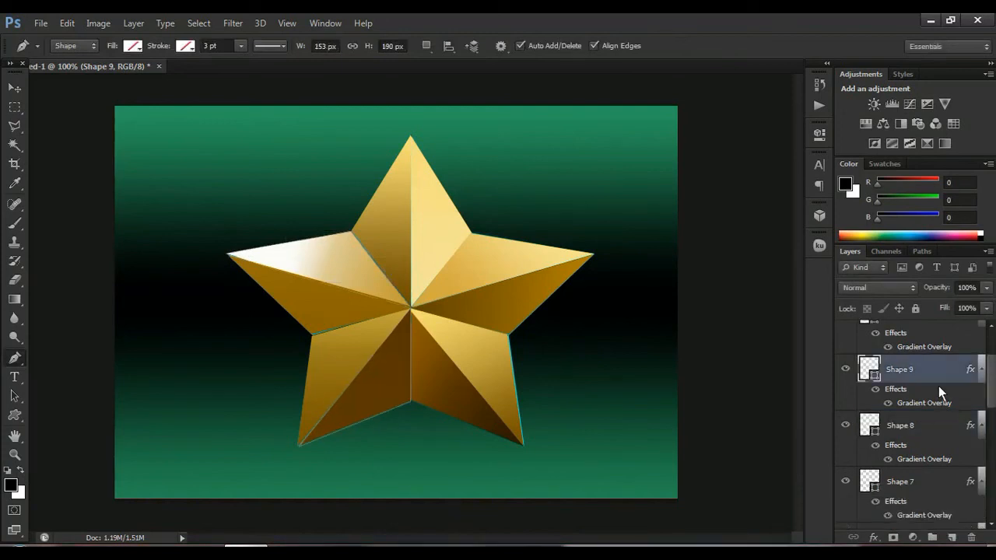
{"action": "scroll", "coordinate": [941, 429], "scroll_direction": "up", "scroll_amount": 1}
{"action": "left_click", "coordinate": [937, 427]}
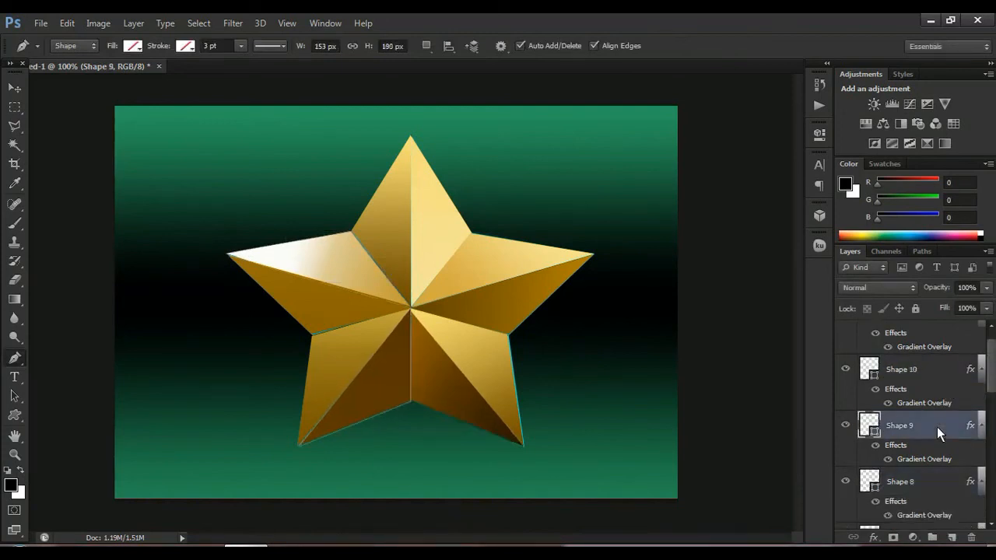
{"action": "left_click", "coordinate": [847, 426]}
{"action": "left_click", "coordinate": [847, 425]}
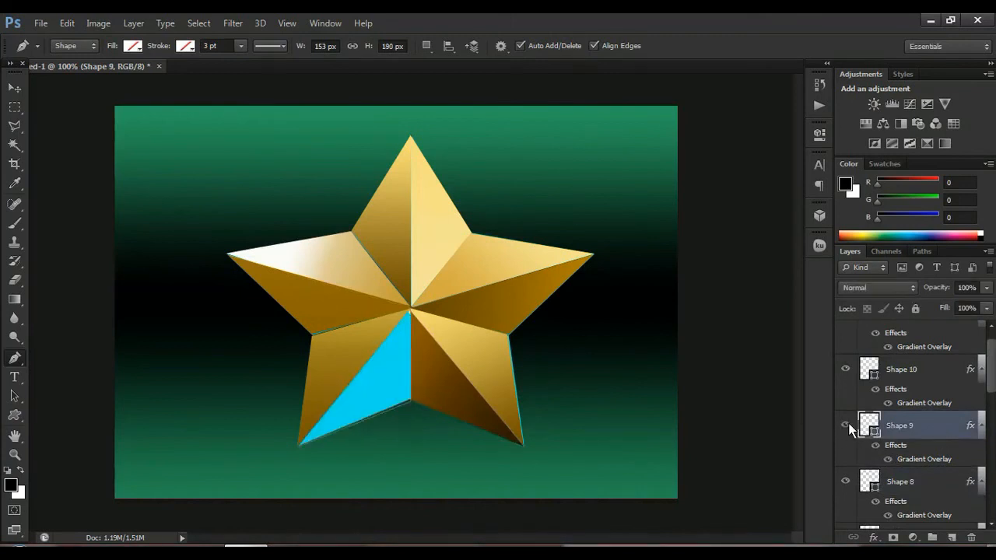
{"action": "left_click", "coordinate": [846, 425]}
{"action": "left_click", "coordinate": [846, 425]}
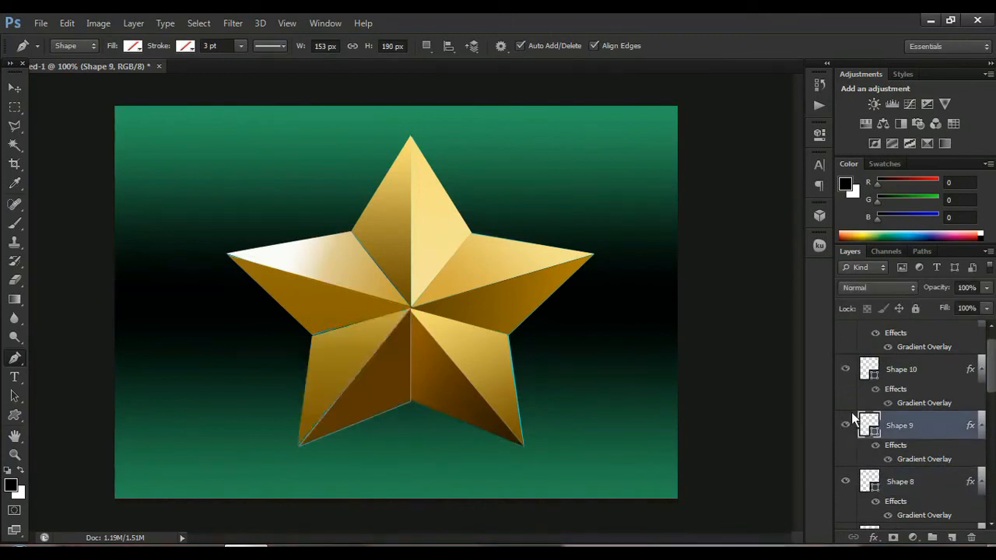
{"action": "left_click", "coordinate": [851, 485]}
{"action": "left_click", "coordinate": [852, 485]}
{"action": "scroll", "coordinate": [852, 485], "scroll_direction": "down", "scroll_amount": 1}
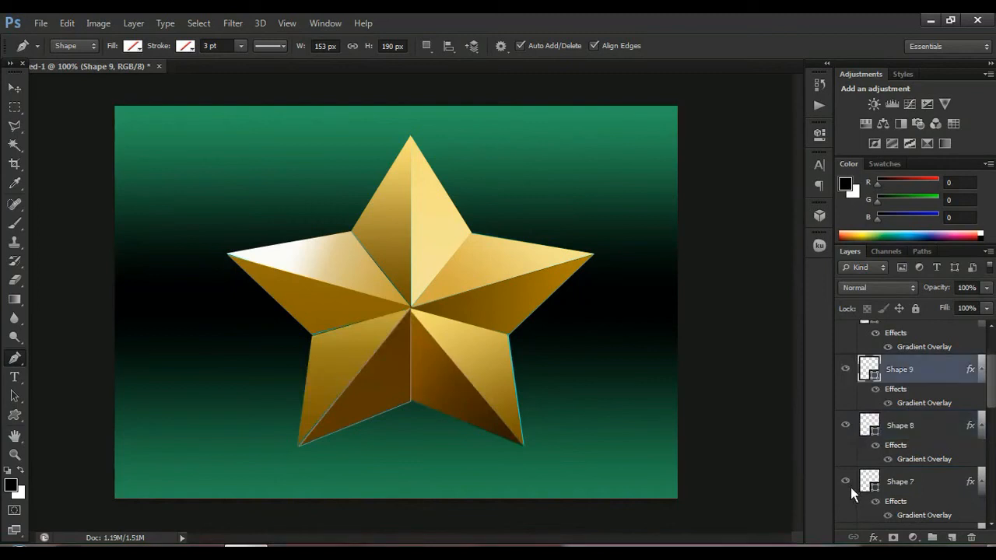
{"action": "left_click", "coordinate": [849, 486]}
{"action": "left_click", "coordinate": [849, 486]}
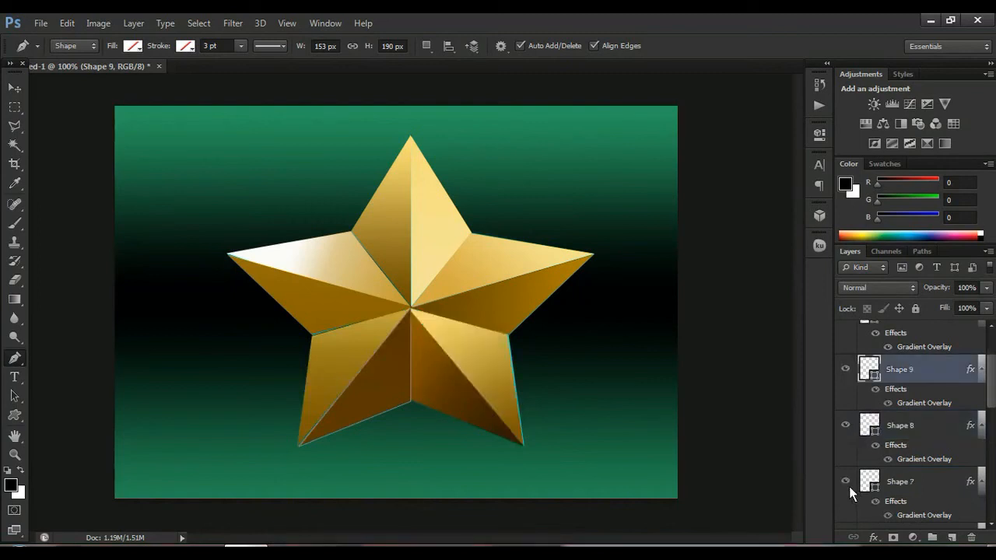
- Warp Shape 7, the lower-right arm's outer facet, slightly outward along its outer edge and at its tip, and apply the transform
{"action": "left_click", "coordinate": [933, 481]}
{"action": "key", "text": "ctrl+t"}
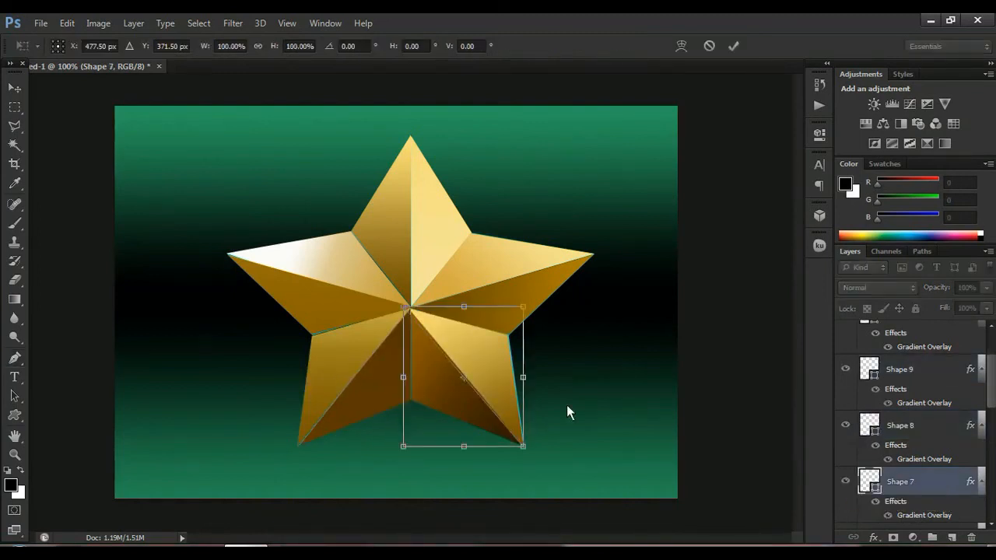
{"action": "right_click", "coordinate": [494, 371]}
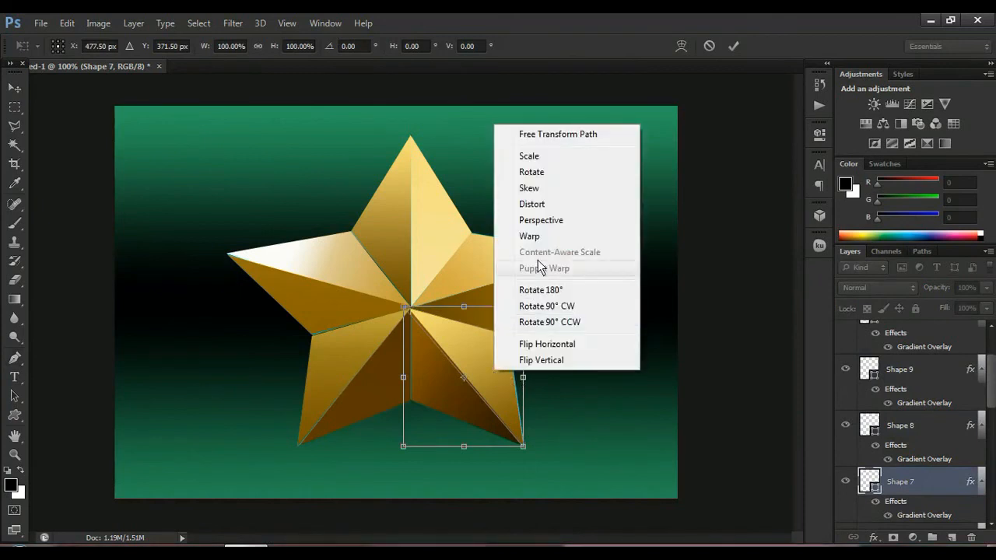
{"action": "left_click", "coordinate": [534, 237]}
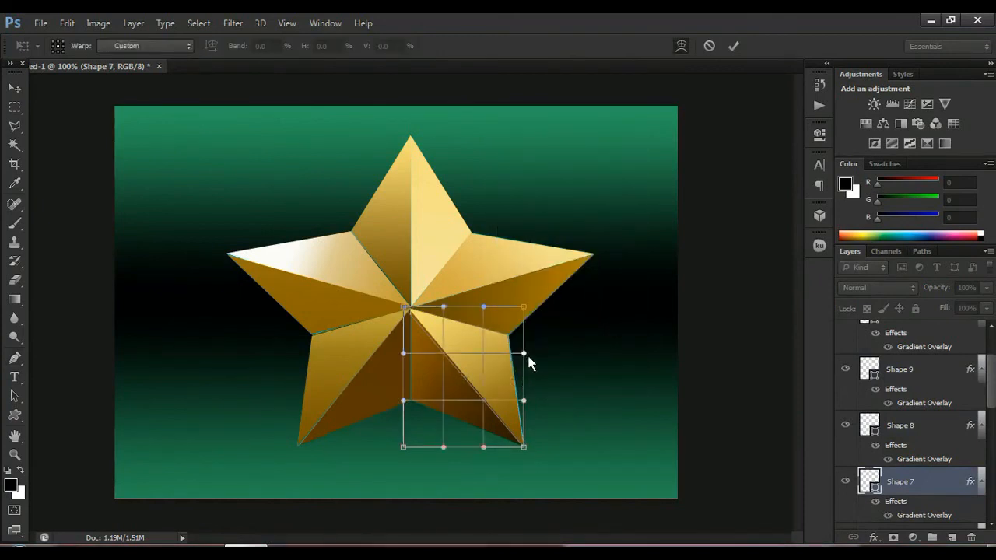
{"action": "left_click_drag", "start_coordinate": [526, 357], "coordinate": [529, 356]}
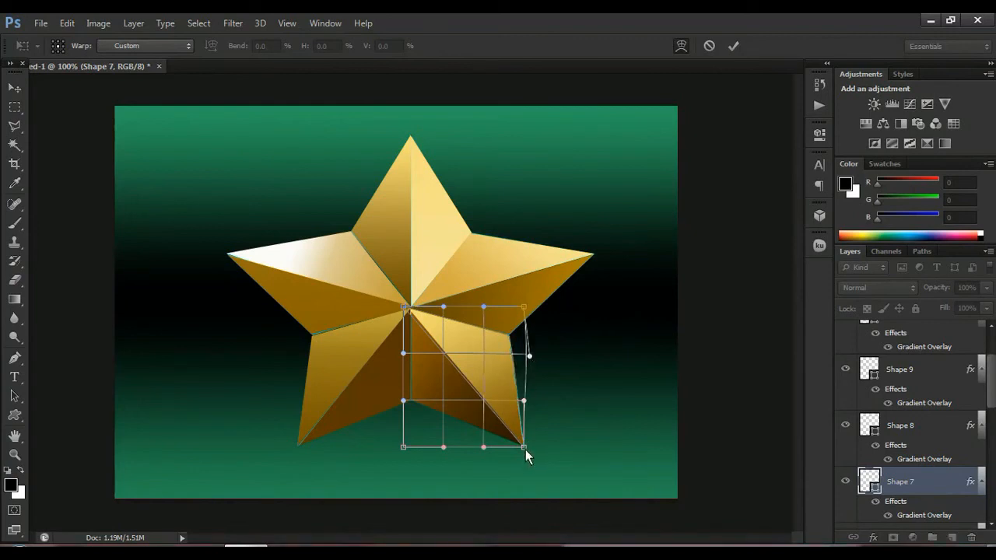
{"action": "left_click_drag", "start_coordinate": [526, 450], "coordinate": [525, 451]}
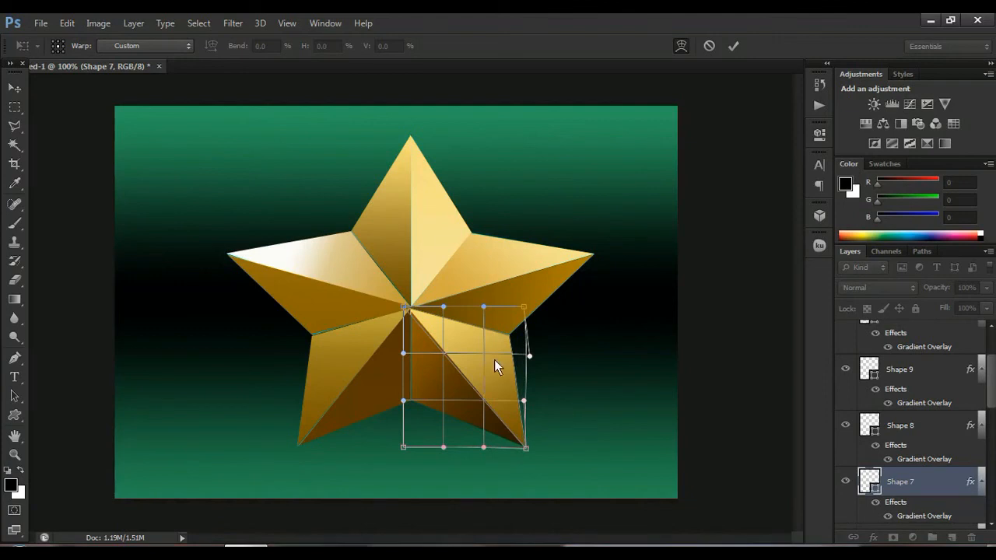
{"action": "key", "text": "Return"}
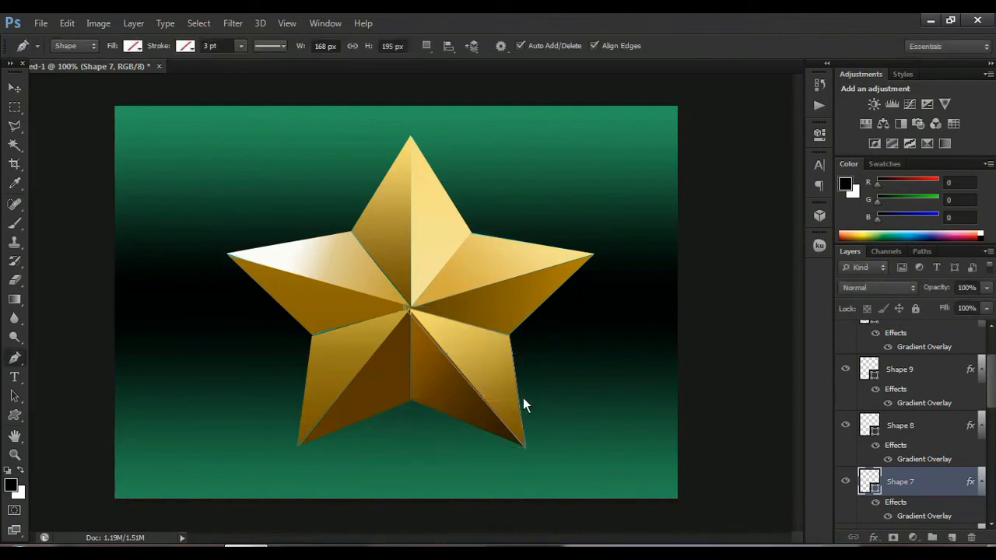
{"action": "scroll", "coordinate": [861, 439], "scroll_direction": "up", "scroll_amount": 2}
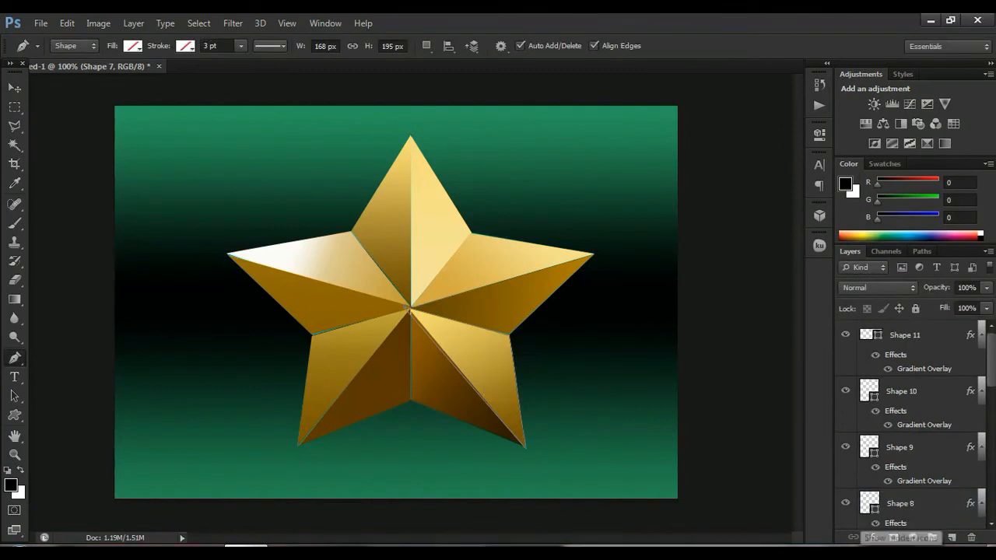
{"action": "left_click", "coordinate": [852, 554]}
{"action": "left_click", "coordinate": [852, 461]}
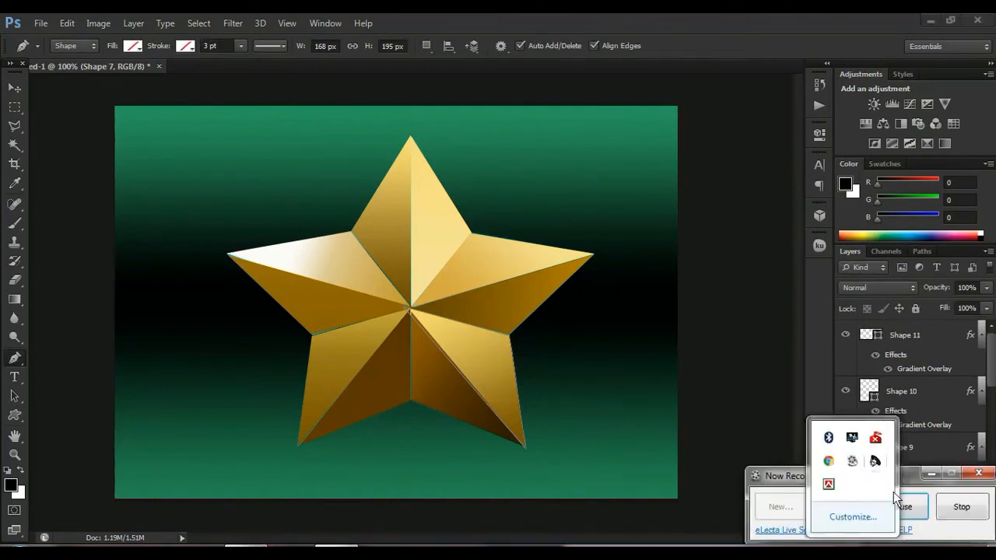
{"action": "left_click", "coordinate": [955, 506]}
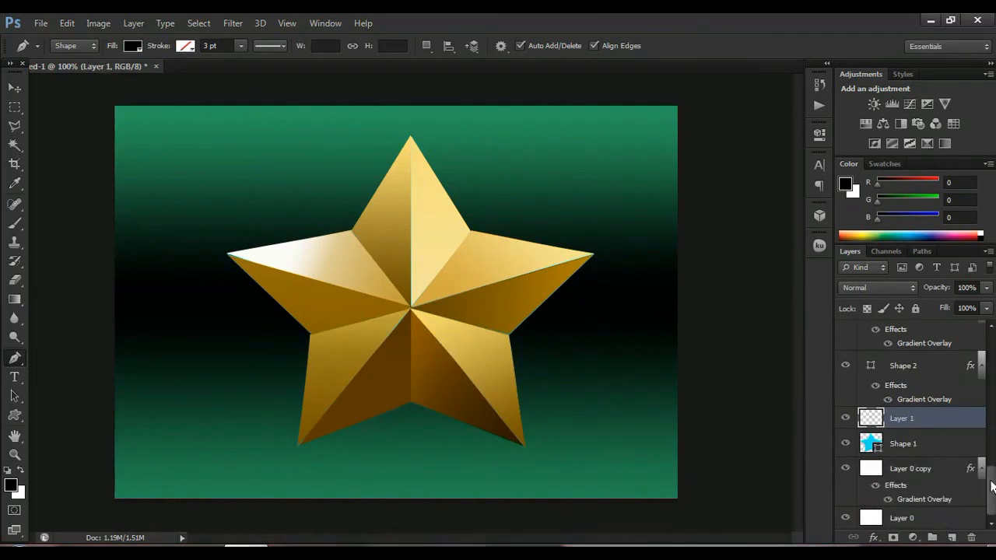
{"action": "left_click_drag", "start_coordinate": [992, 480], "coordinate": [992, 342]}
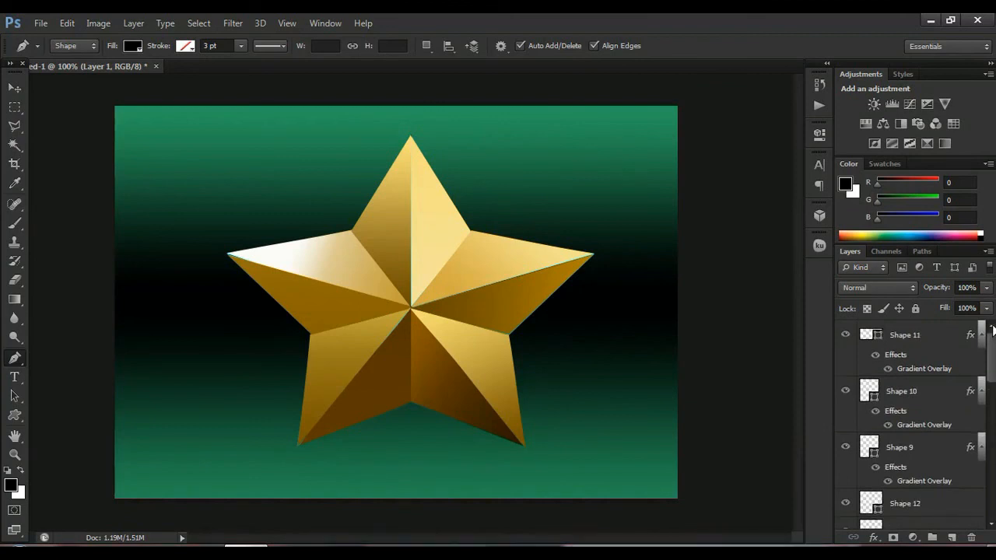
{"action": "left_click", "coordinate": [948, 334]}
{"action": "left_click", "coordinate": [951, 393], "text": "shift"}
{"action": "left_click", "coordinate": [943, 442], "text": "shift"}
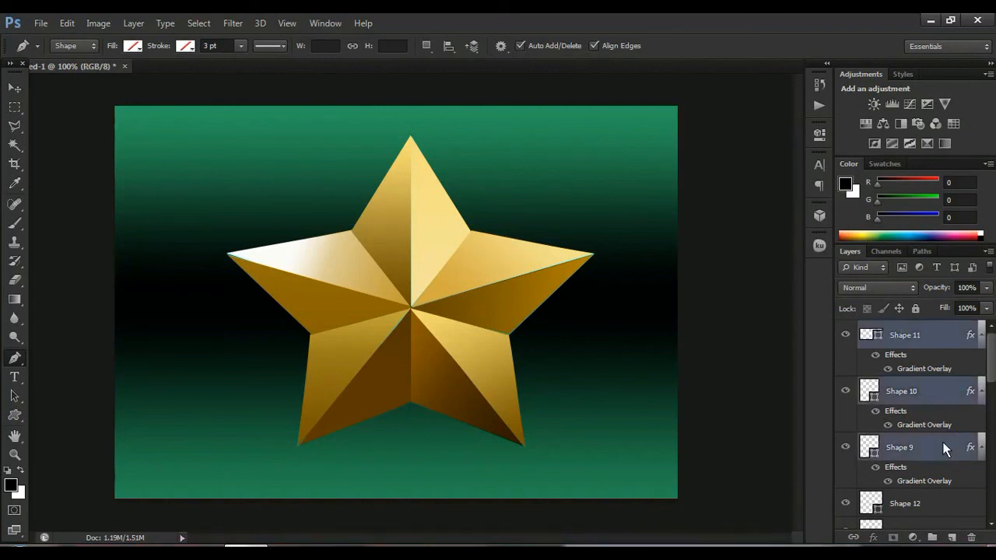
{"action": "scroll", "coordinate": [943, 442], "scroll_direction": "down", "scroll_amount": 1}
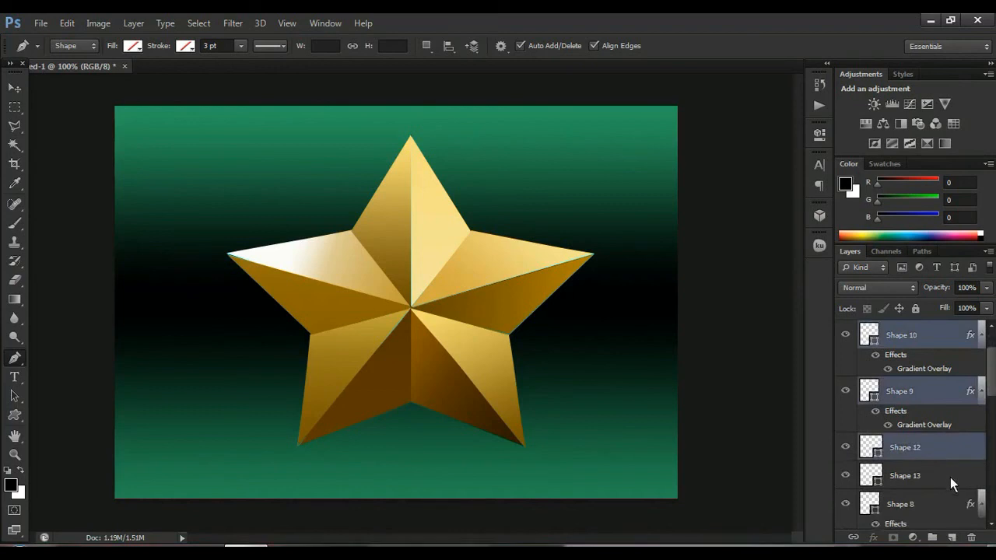
{"action": "left_click", "coordinate": [950, 477]}
{"action": "left_click", "coordinate": [936, 331], "text": "ctrl"}
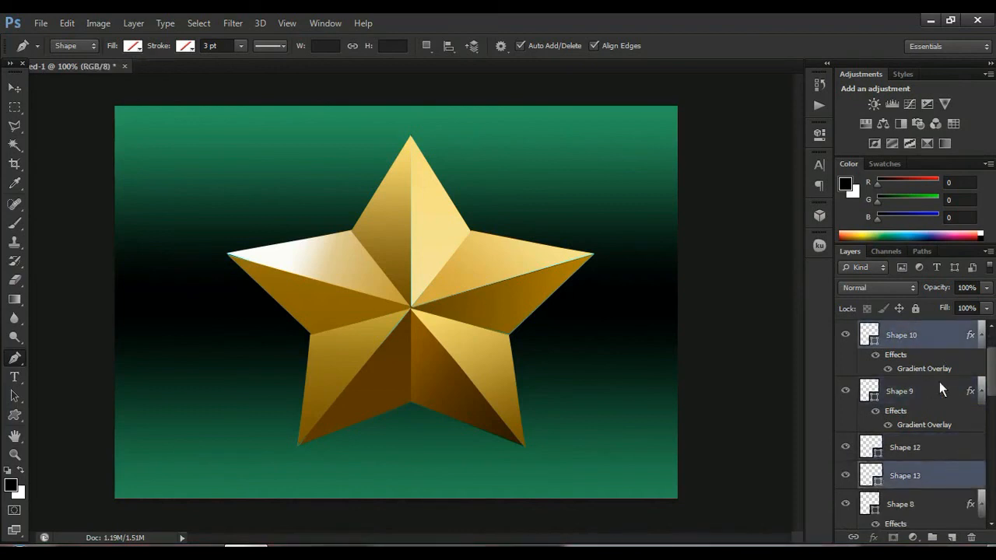
{"action": "left_click", "coordinate": [938, 390], "text": "ctrl"}
{"action": "left_click", "coordinate": [928, 439], "text": "ctrl"}
{"action": "scroll", "coordinate": [928, 439], "scroll_direction": "down", "scroll_amount": 2}
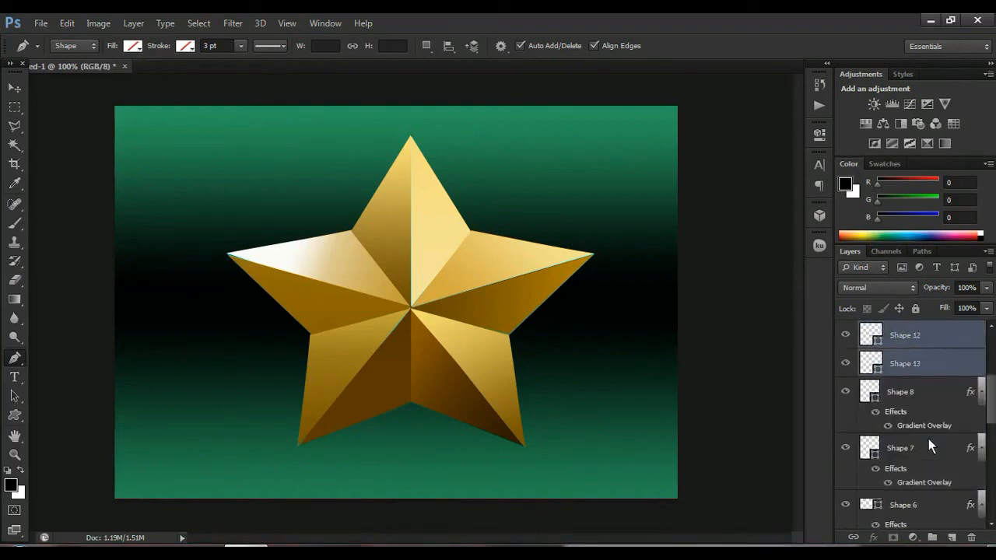
{"action": "left_click", "coordinate": [939, 418], "text": "ctrl"}
{"action": "left_click", "coordinate": [938, 440], "text": "ctrl"}
{"action": "scroll", "coordinate": [937, 440], "scroll_direction": "down", "scroll_amount": 2}
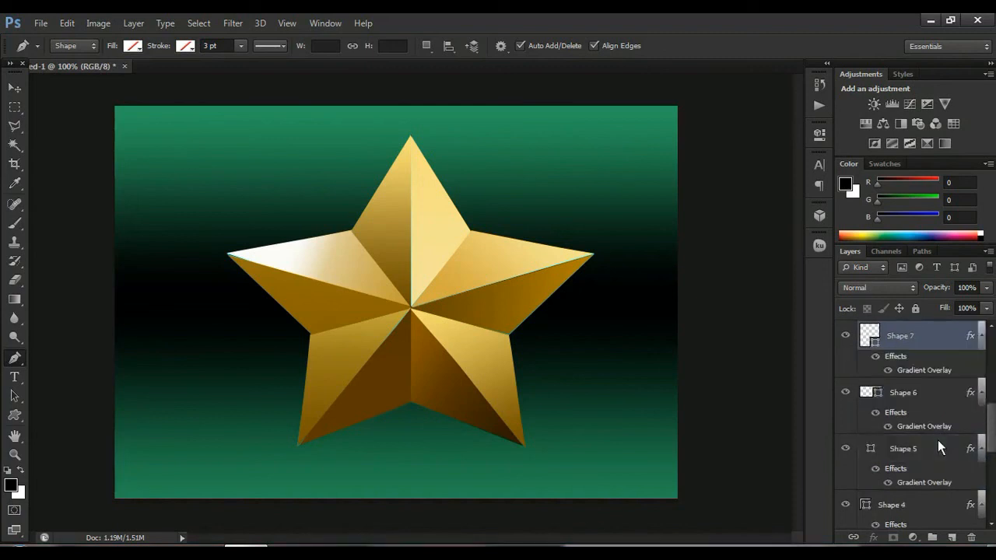
{"action": "left_click", "coordinate": [934, 397], "text": "ctrl"}
{"action": "left_click", "coordinate": [934, 452]}
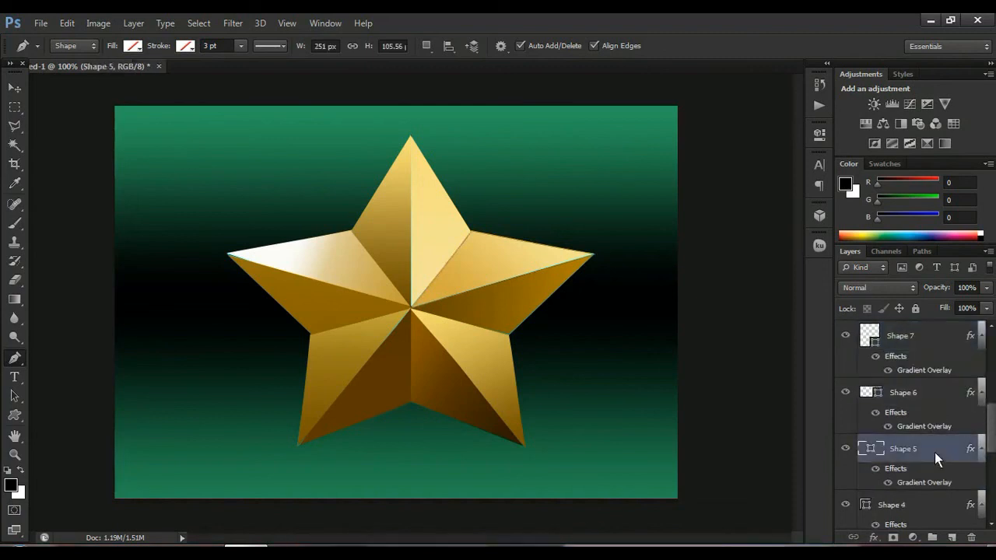
{"action": "scroll", "coordinate": [935, 452], "scroll_direction": "up", "scroll_amount": 5}
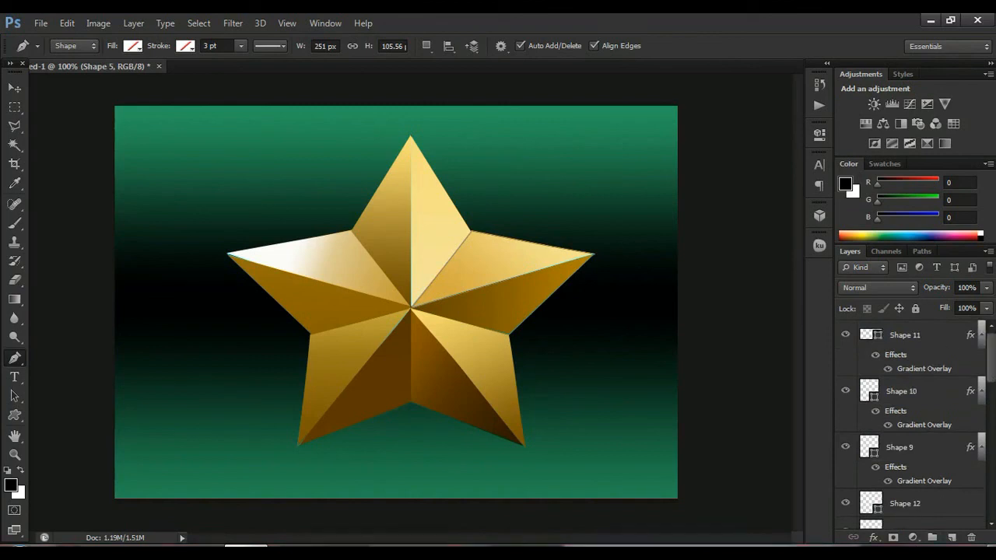
{"action": "left_click", "coordinate": [857, 544]}
{"action": "left_click", "coordinate": [852, 462]}
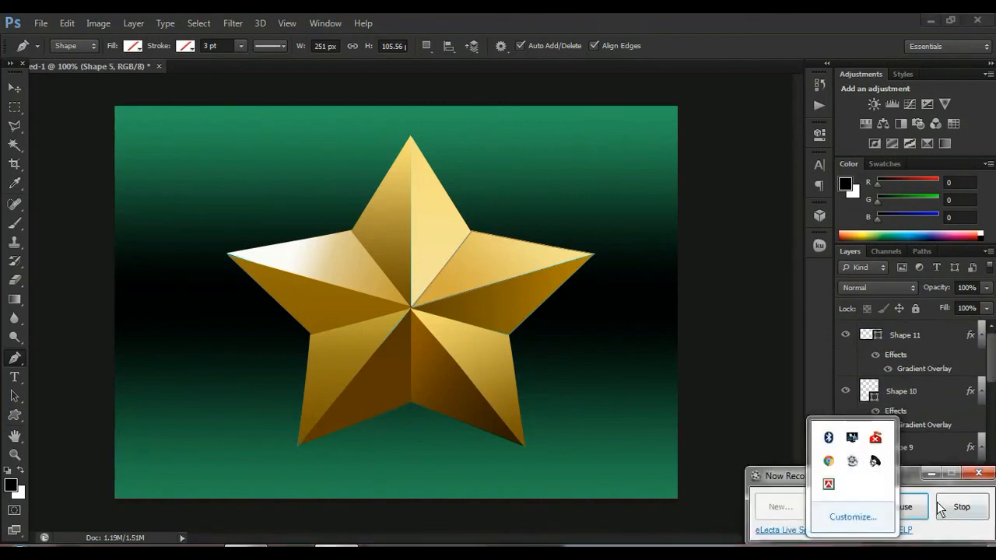
{"action": "left_click", "coordinate": [909, 507]}
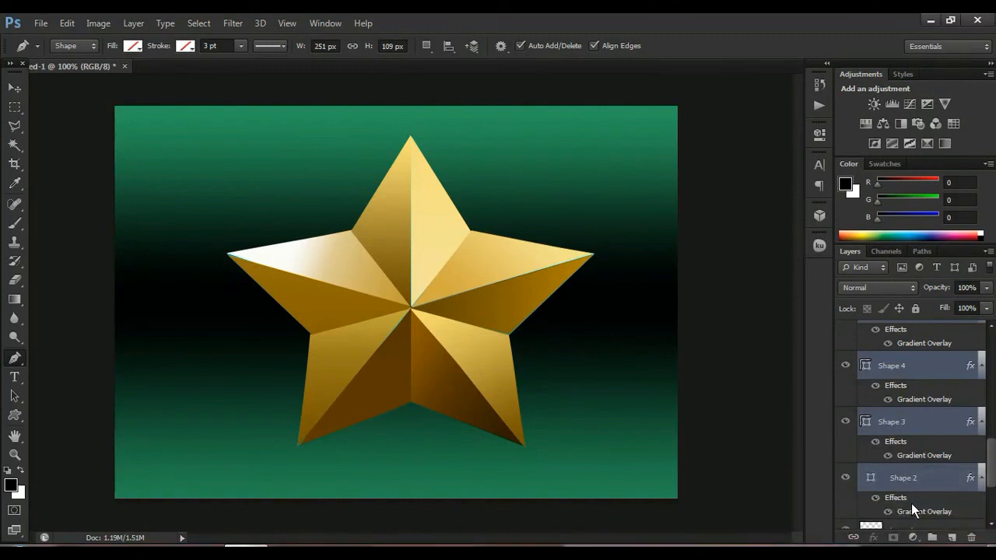
- Group the selected star facet layers and try moving the group on the canvas
{"action": "key", "text": "ctrl+g"}
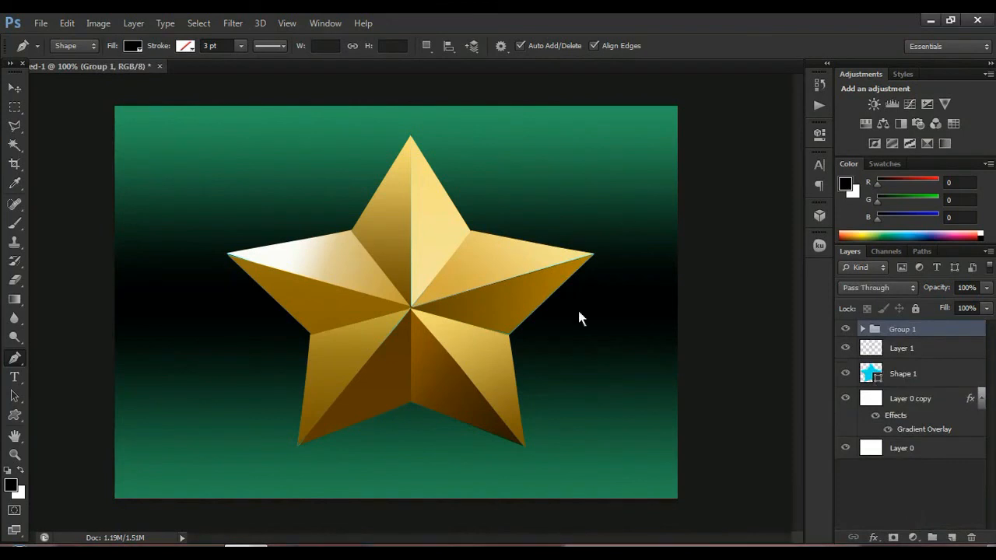
{"action": "left_click", "coordinate": [14, 88]}
{"action": "left_click_drag", "start_coordinate": [422, 268], "coordinate": [417, 243]}
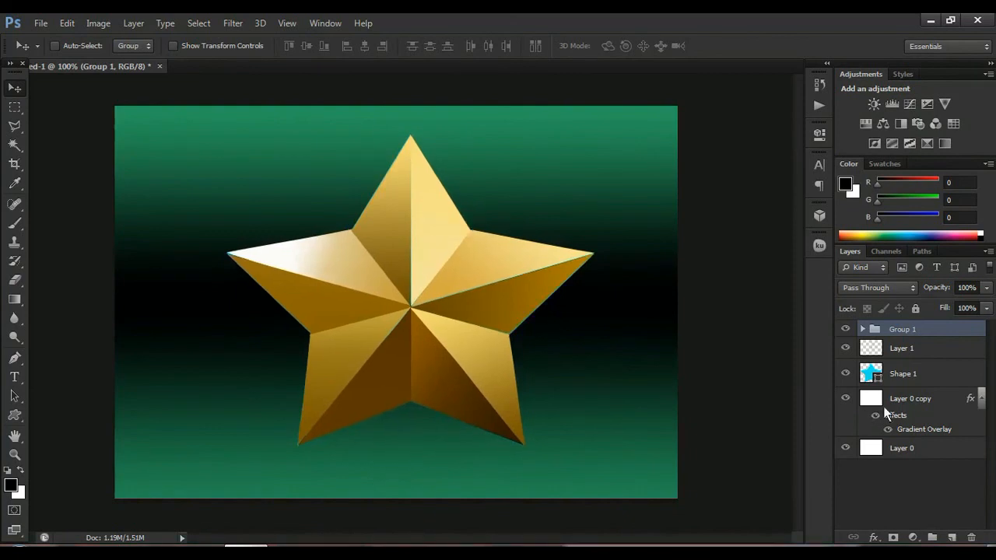
- Try moving Group 1, Layer 1 and Shape 1 together to the left, and undo the move
{"action": "left_click", "coordinate": [928, 346], "text": "ctrl"}
{"action": "left_click", "coordinate": [930, 374], "text": "ctrl"}
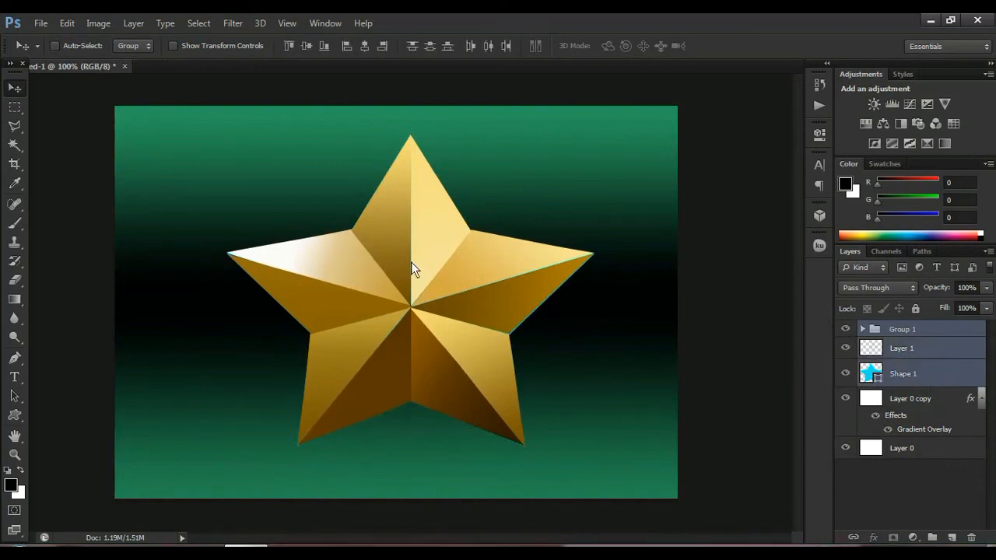
{"action": "left_click_drag", "start_coordinate": [412, 269], "coordinate": [385, 266]}
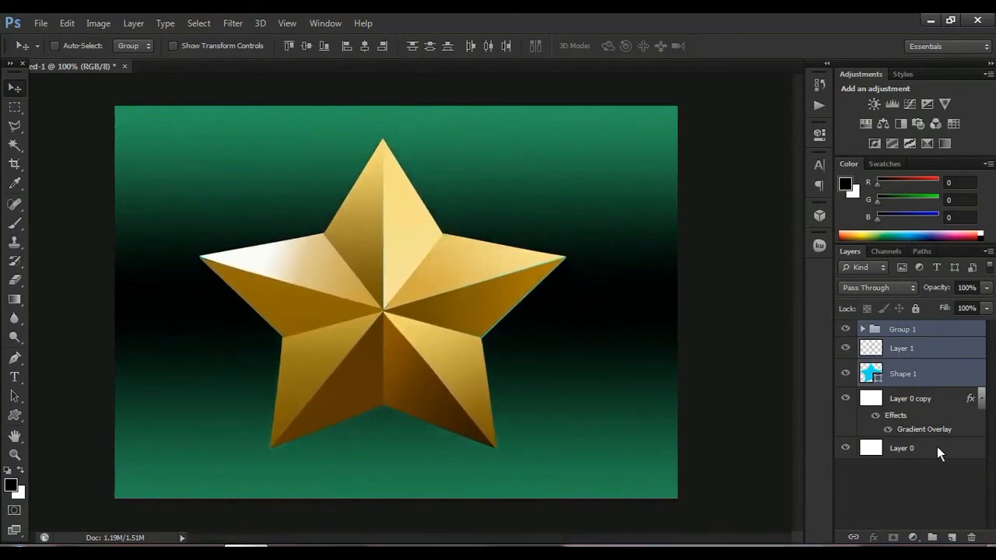
{"action": "key", "text": "ctrl+z"}
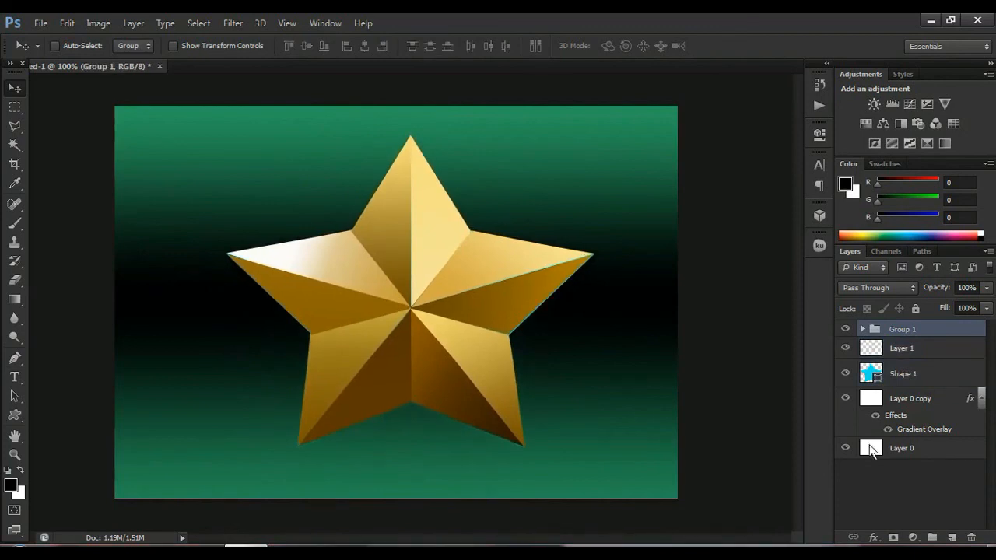
- Select Group 1, Layer 1 and Shape 1 together and move the whole star slightly up and left, nearer the canvas centre
{"action": "left_click", "coordinate": [907, 352], "text": "ctrl"}
{"action": "left_click", "coordinate": [918, 376], "text": "ctrl"}
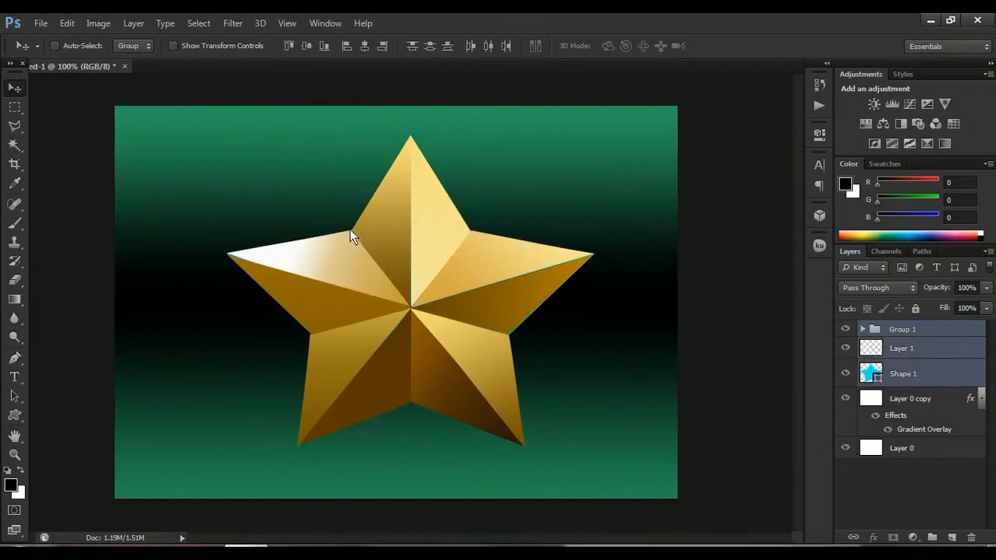
{"action": "left_click_drag", "start_coordinate": [350, 231], "coordinate": [375, 239]}
- Recolor the gold starting stop of Shape 2's gradient overlay to c09424 and apply the layer style
{"action": "scroll", "coordinate": [938, 421], "scroll_direction": "down", "scroll_amount": 1}
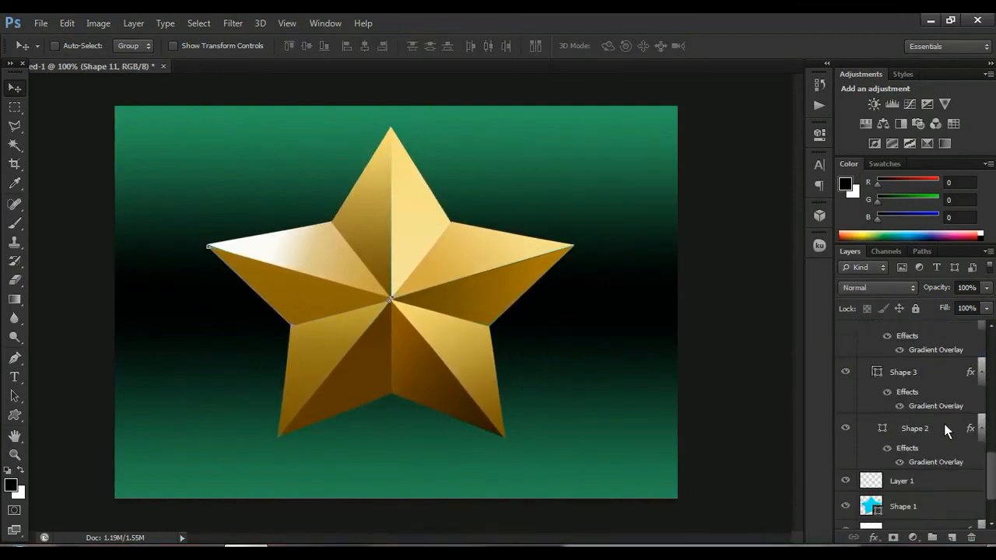
{"action": "double_click", "coordinate": [971, 429]}
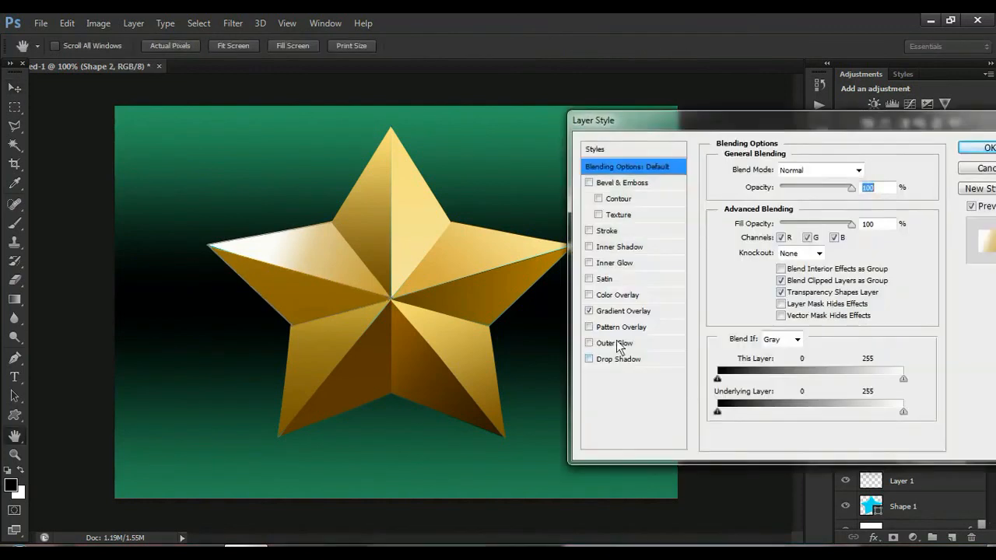
{"action": "left_click", "coordinate": [630, 310]}
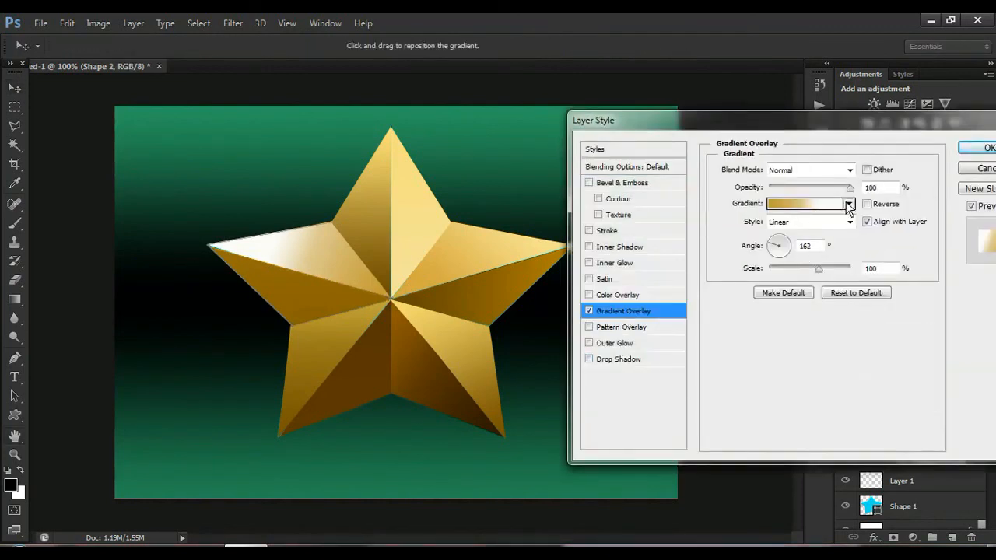
{"action": "left_click", "coordinate": [809, 204]}
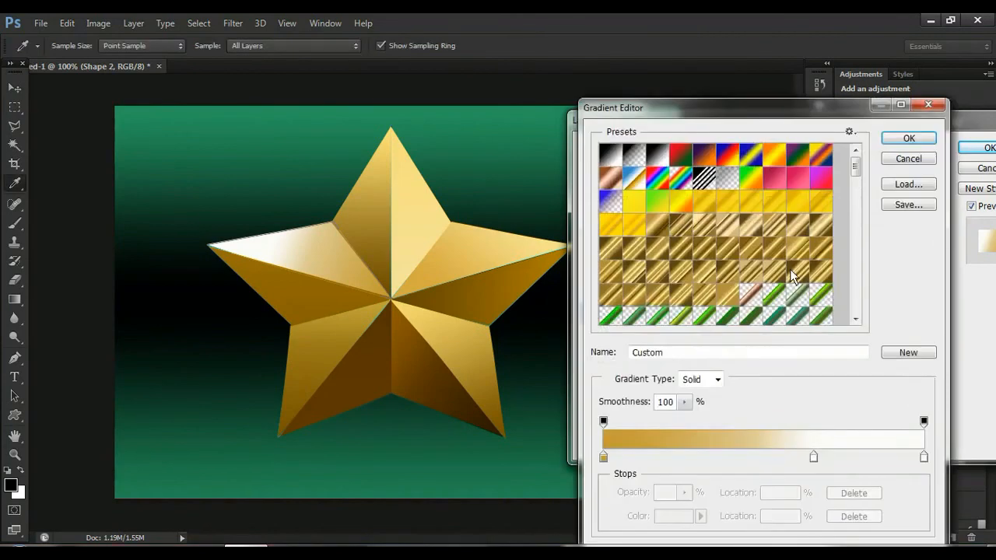
{"action": "left_click", "coordinate": [603, 456]}
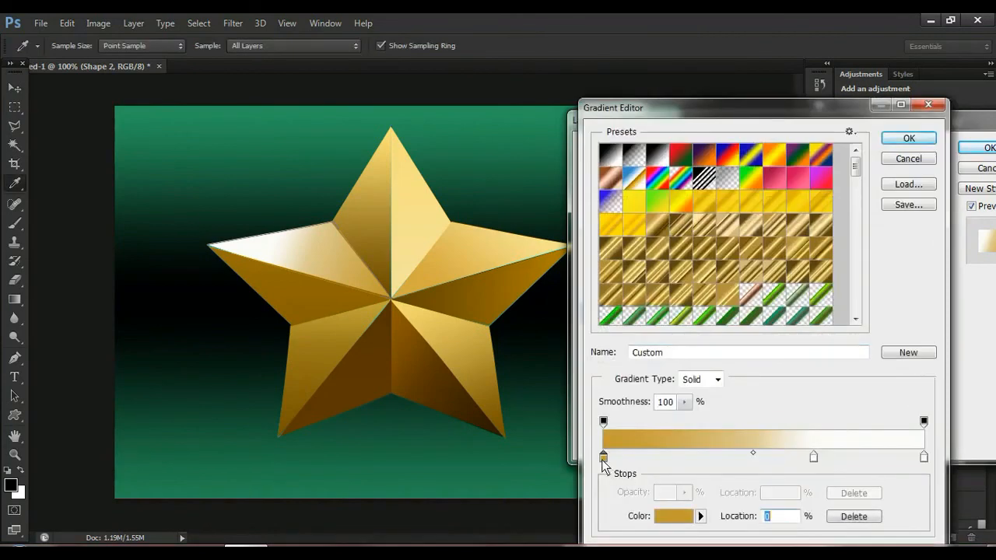
{"action": "left_click", "coordinate": [672, 514]}
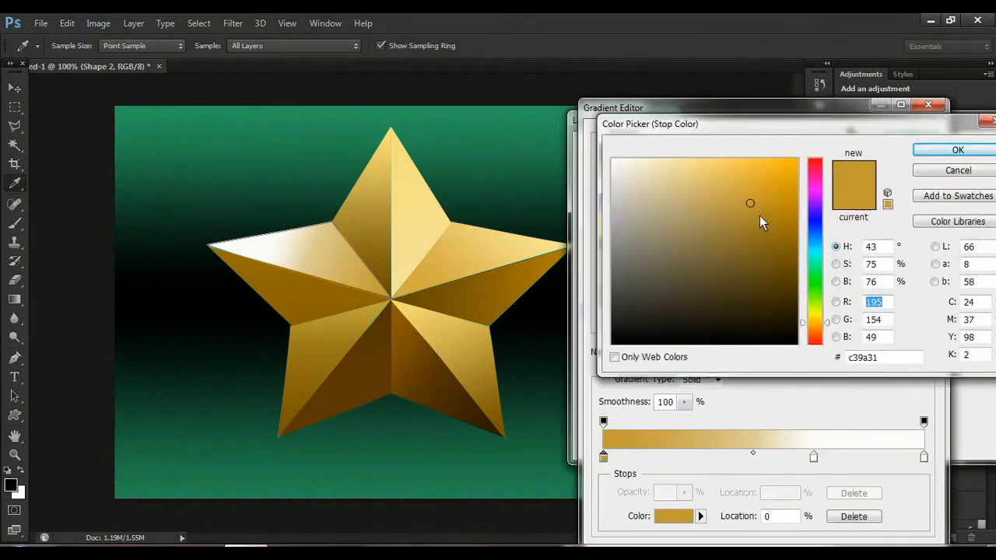
{"action": "left_click", "coordinate": [760, 215]}
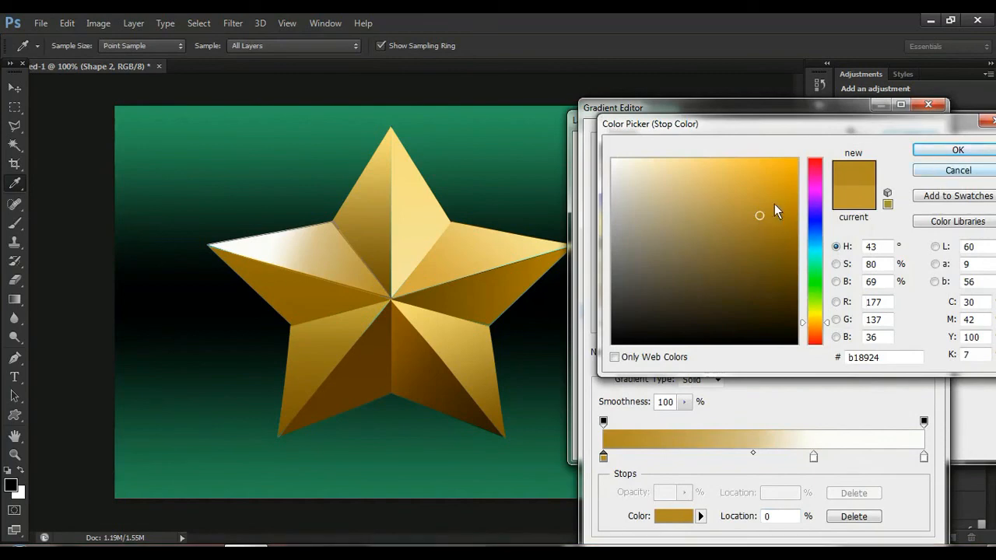
{"action": "left_click", "coordinate": [762, 200]}
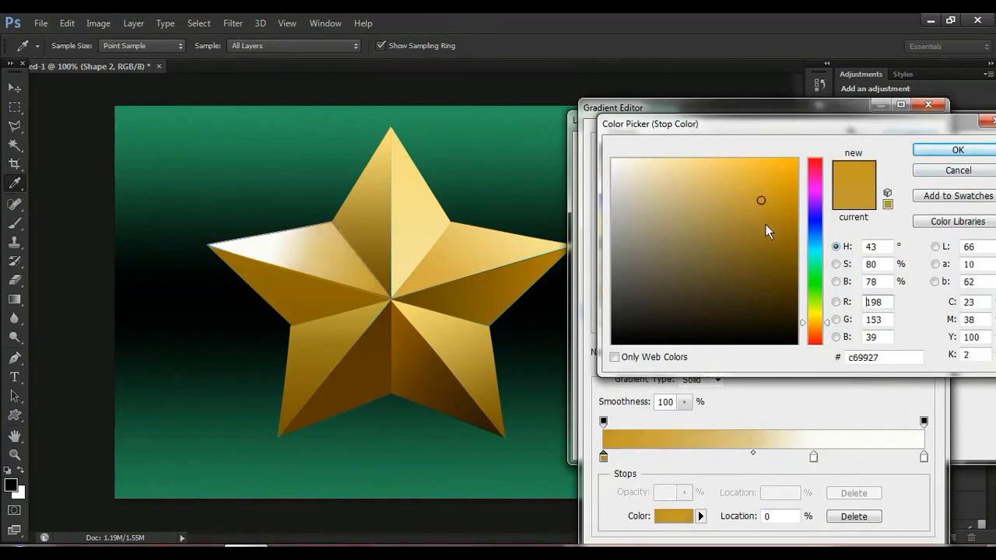
{"action": "left_click", "coordinate": [764, 224]}
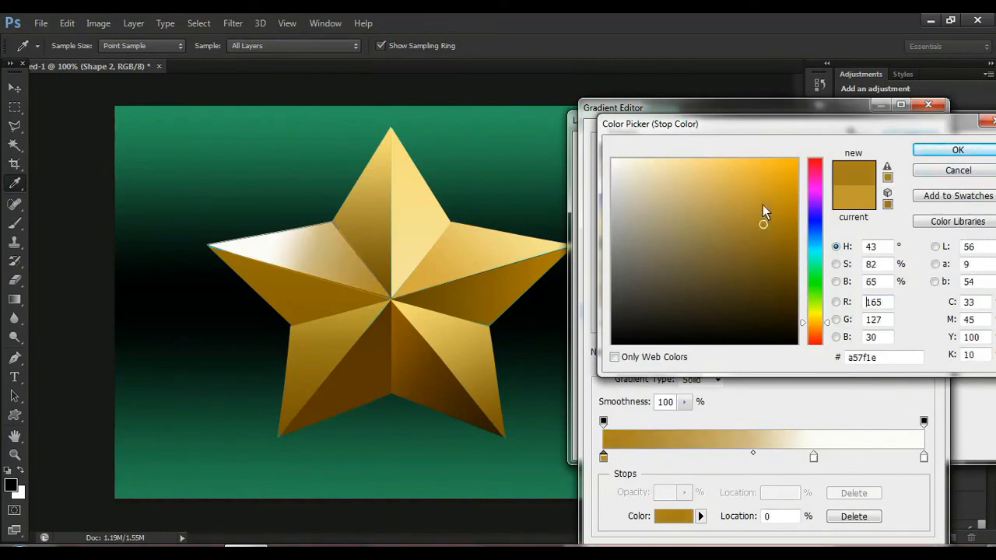
{"action": "left_click", "coordinate": [762, 205]}
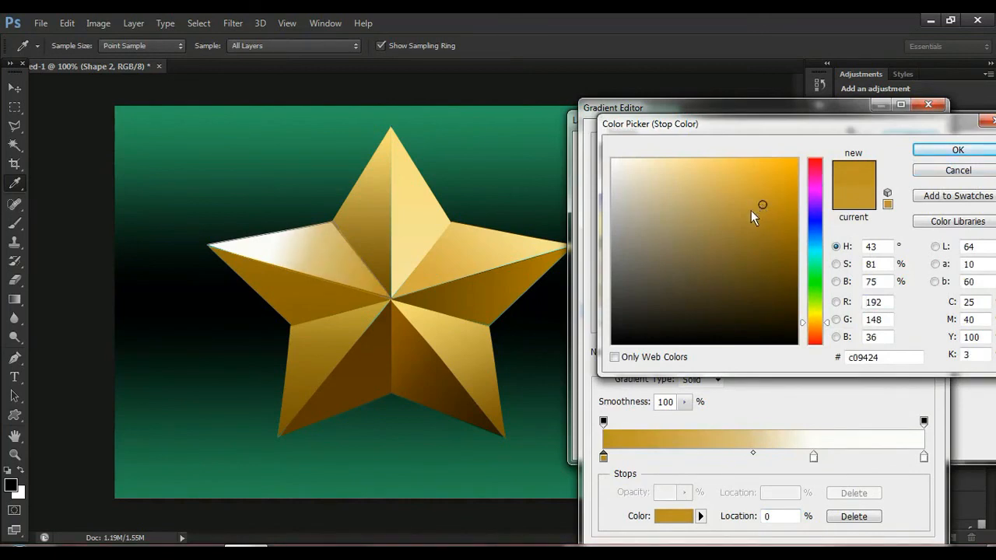
{"action": "left_click", "coordinate": [958, 150]}
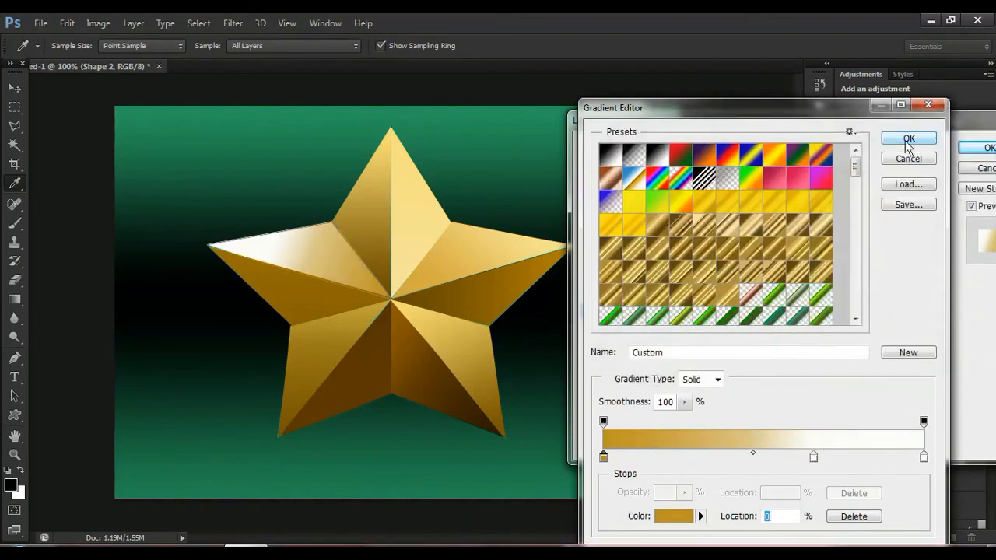
{"action": "left_click", "coordinate": [908, 140]}
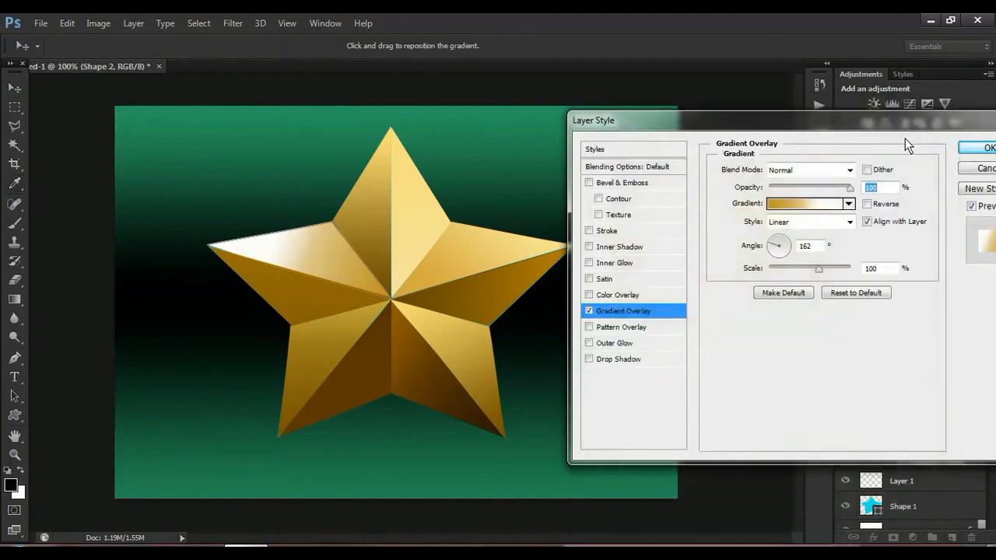
{"action": "left_click", "coordinate": [985, 148]}
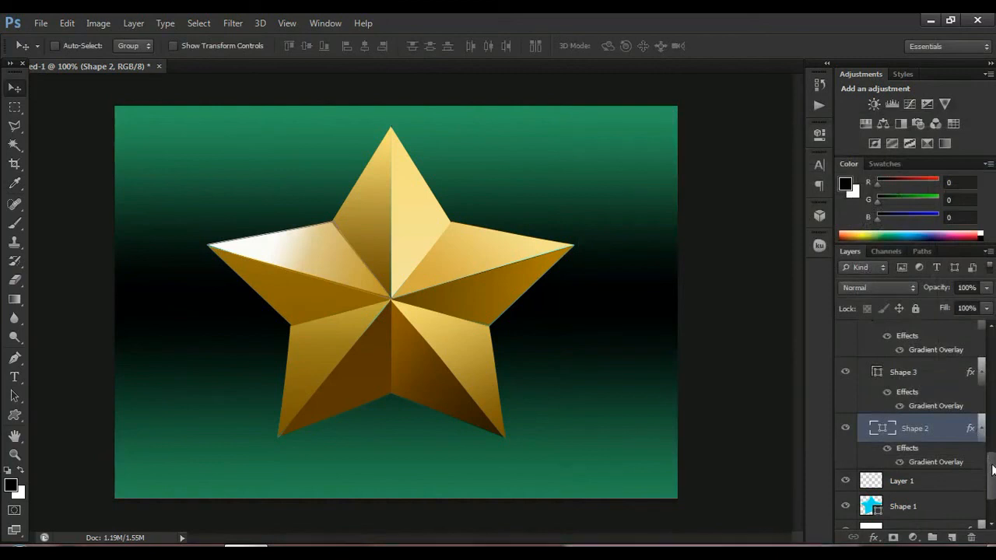
{"action": "left_click_drag", "start_coordinate": [992, 469], "coordinate": [992, 335]}
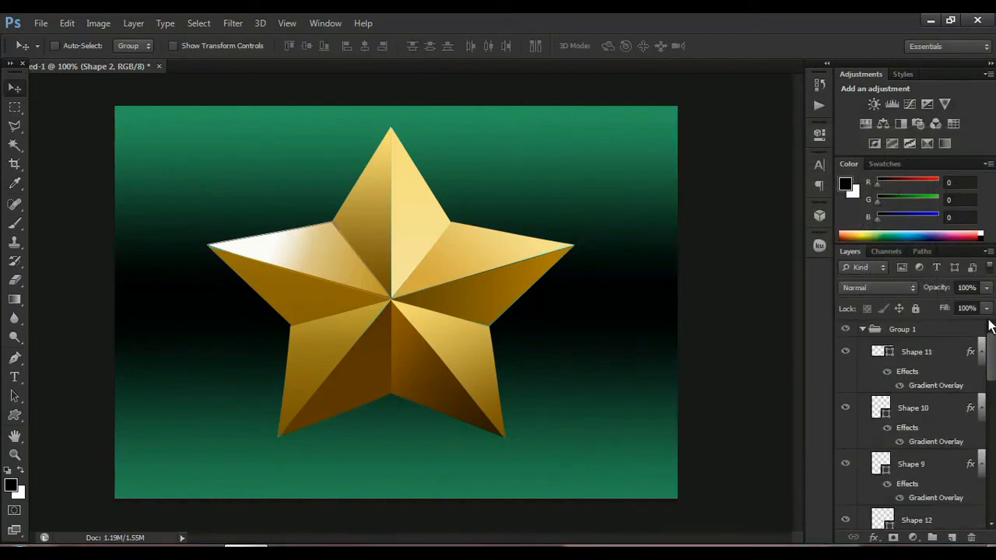
{"action": "scroll", "coordinate": [911, 463], "scroll_direction": "down", "scroll_amount": 10}
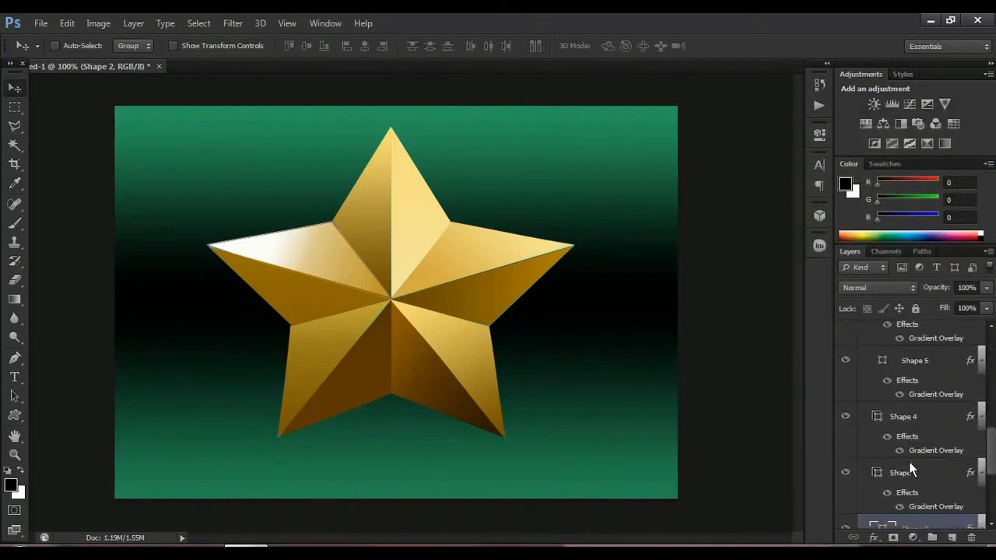